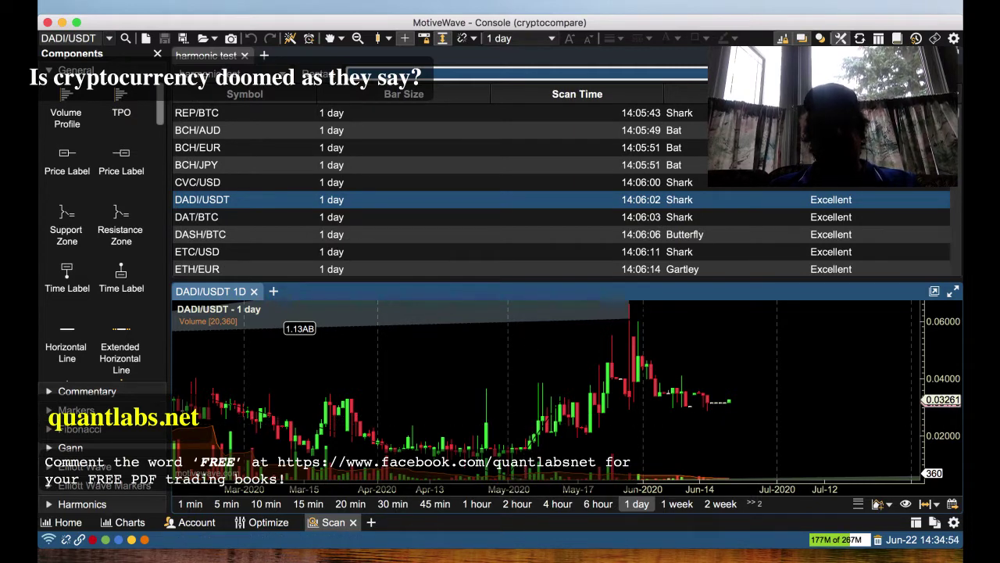
Check the coin list in the Word document, return to MotiveWave, and view the DADI/USDT daily chart maximized before restoring the scan layout.
key(super+Tab)
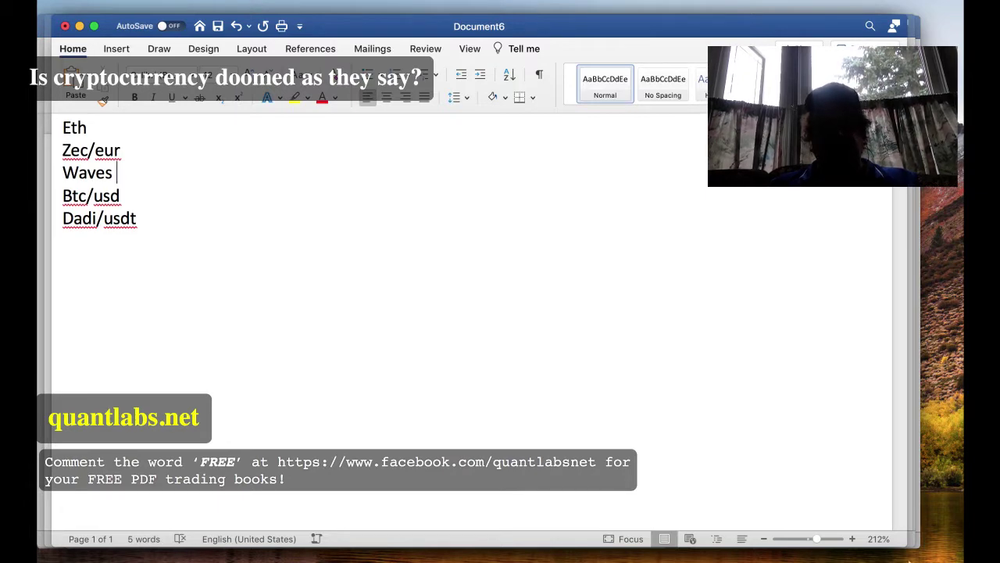
key(super+Tab)
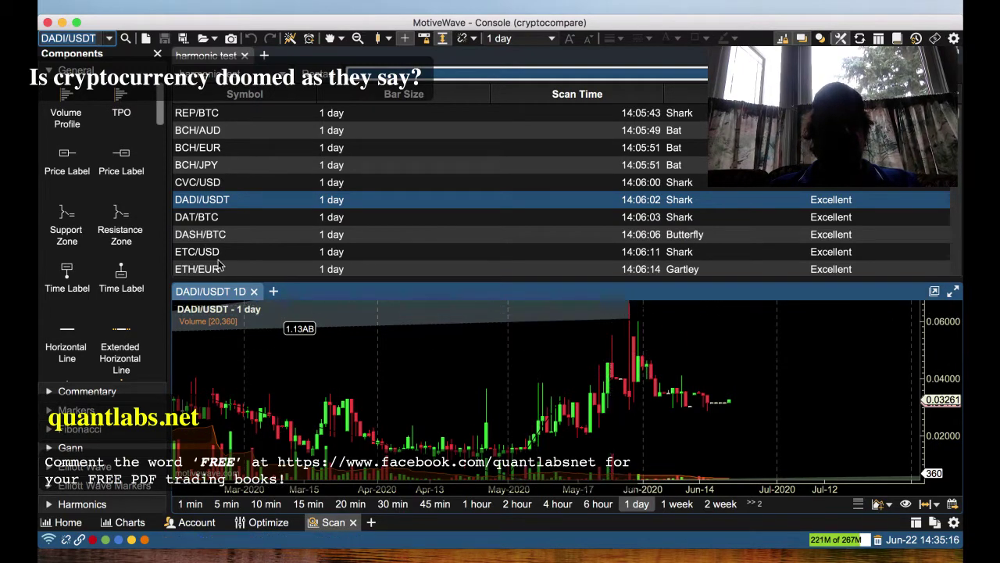
double_click(213, 293)
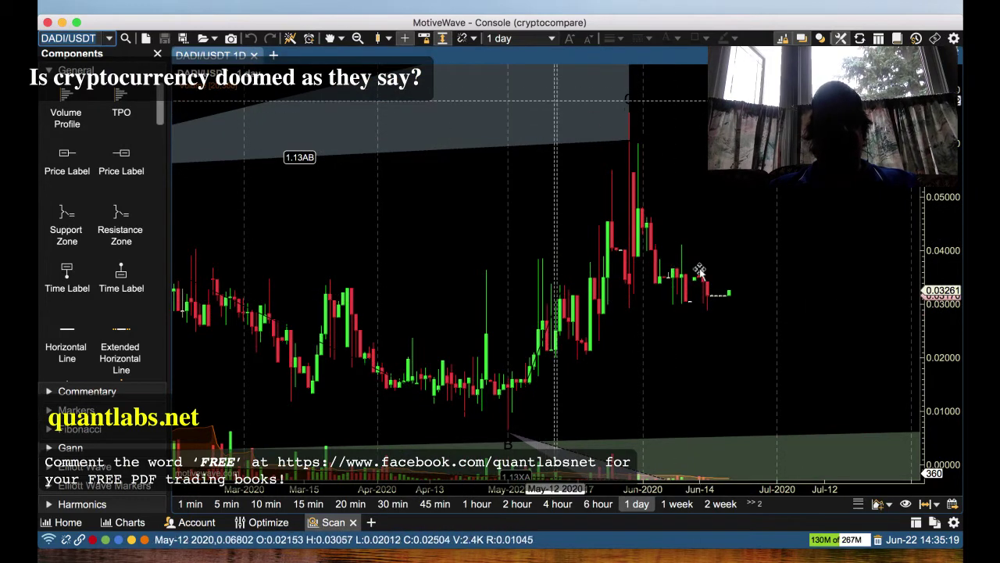
double_click(212, 56)
Open the ETC/USD daily chart from the harmonic scan results and view it maximized, ending back in the split layout.
scroll(243, 234, down, 2)
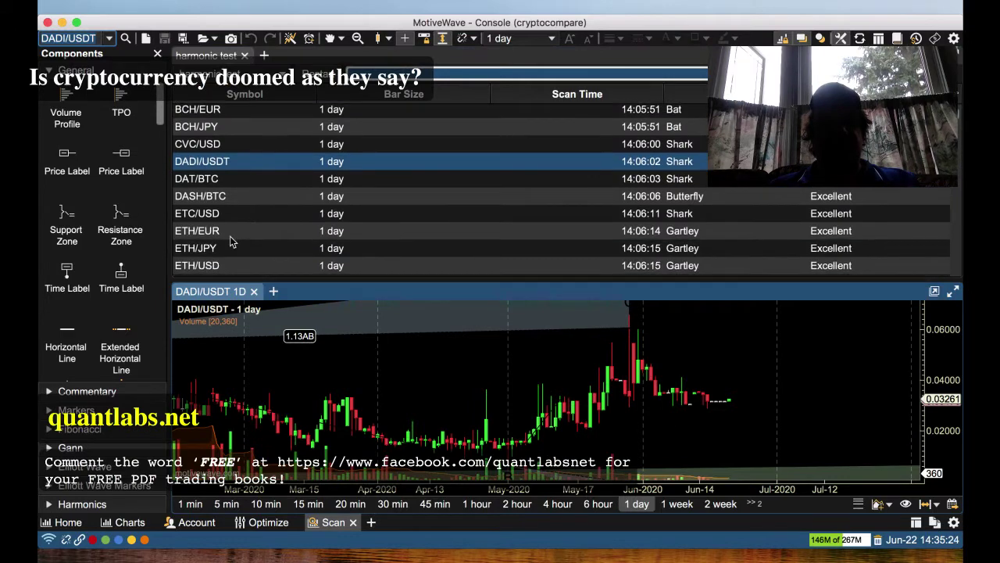
click(198, 232)
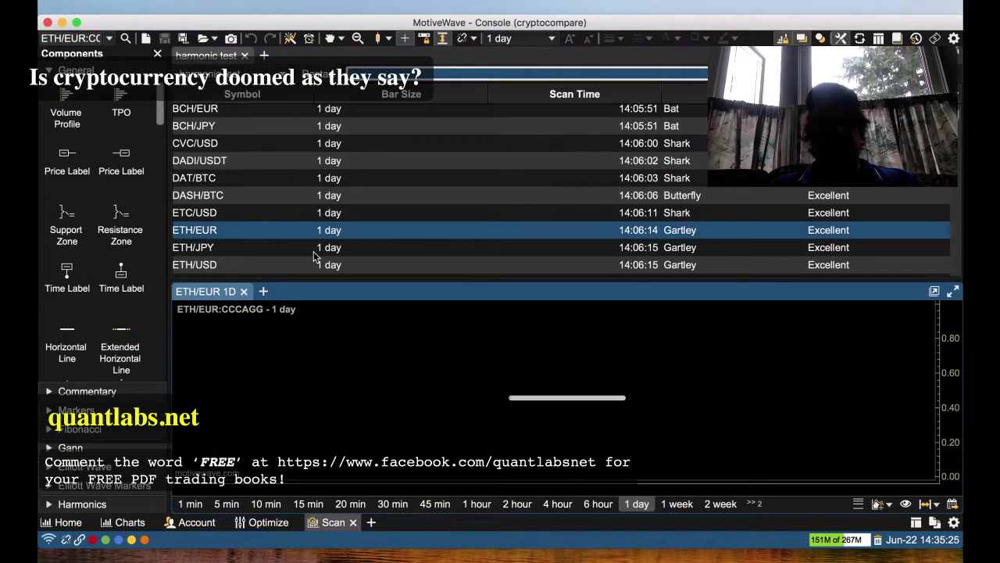
click(189, 217)
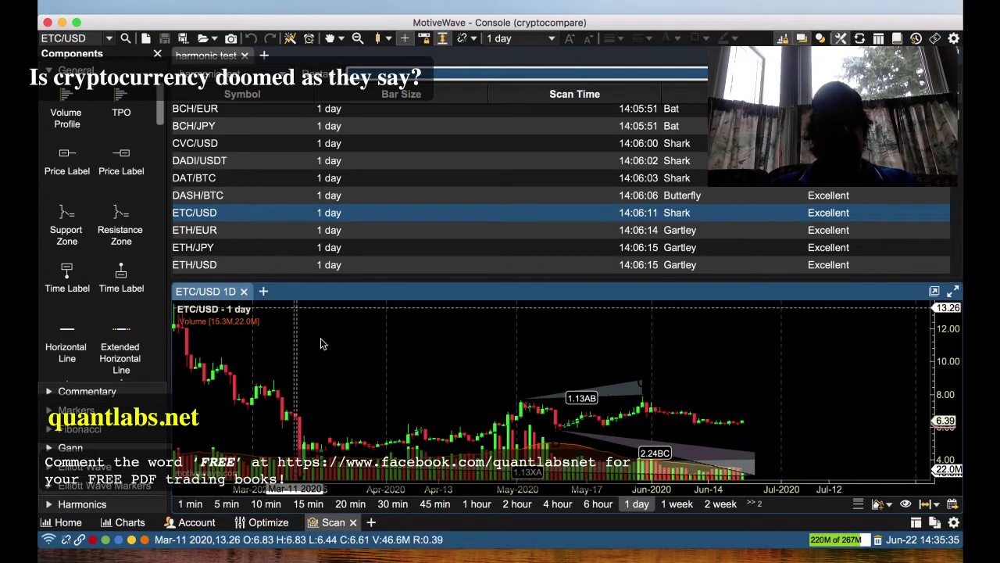
double_click(211, 301)
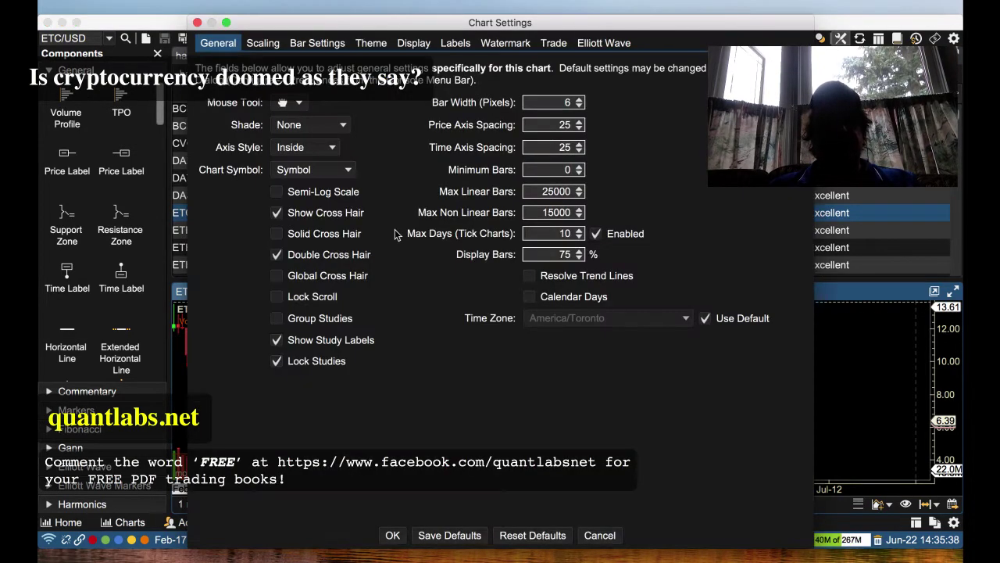
click(600, 535)
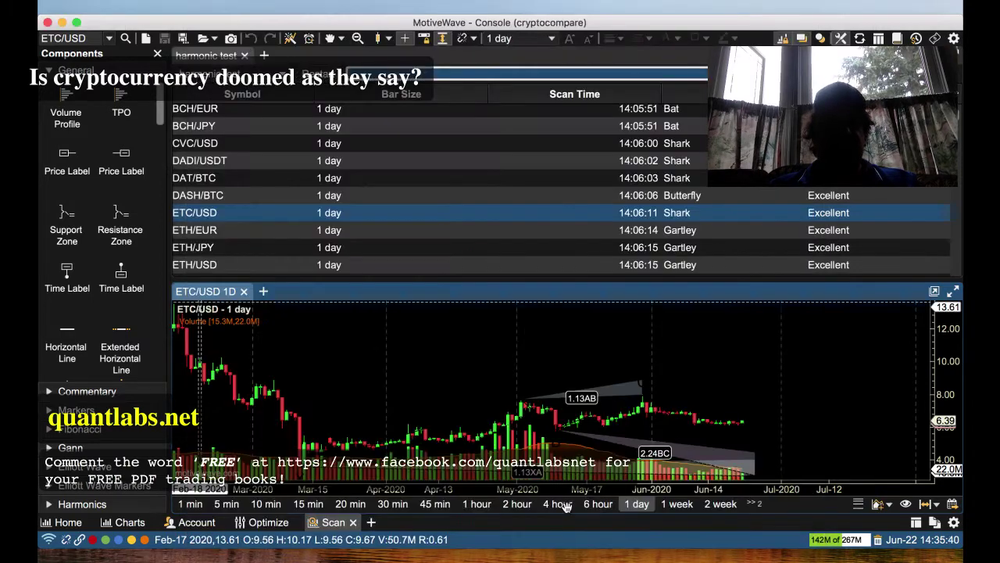
double_click(202, 290)
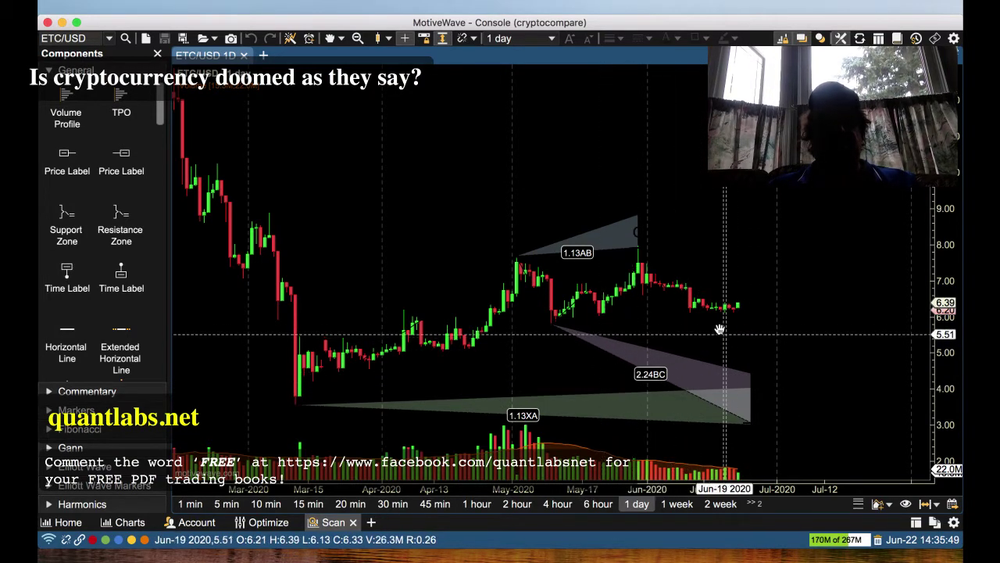
double_click(205, 55)
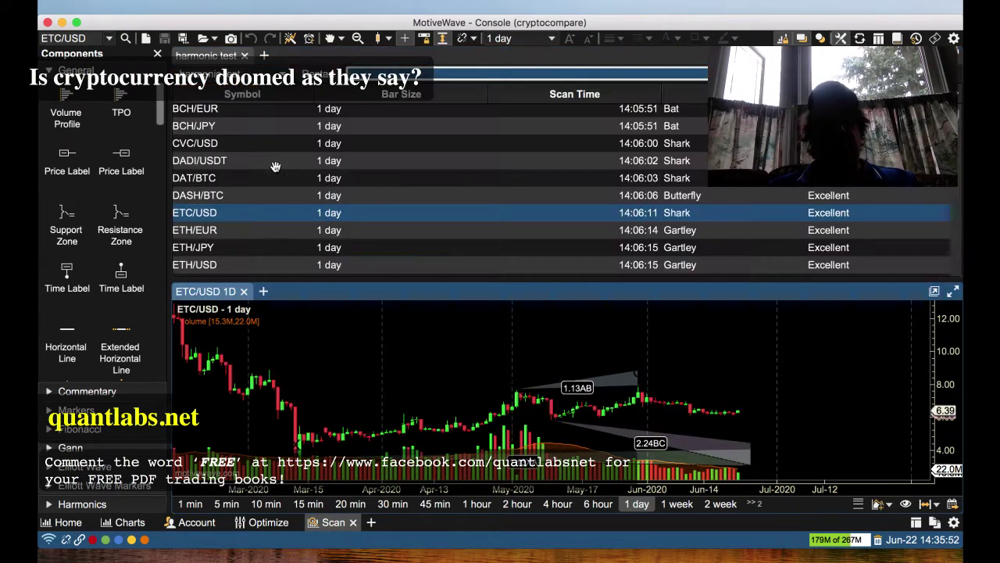
Examine the Gartley patterns on the ETH/EUR, ETH/JPY and ETH/USD daily charts from the scan results.
click(200, 235)
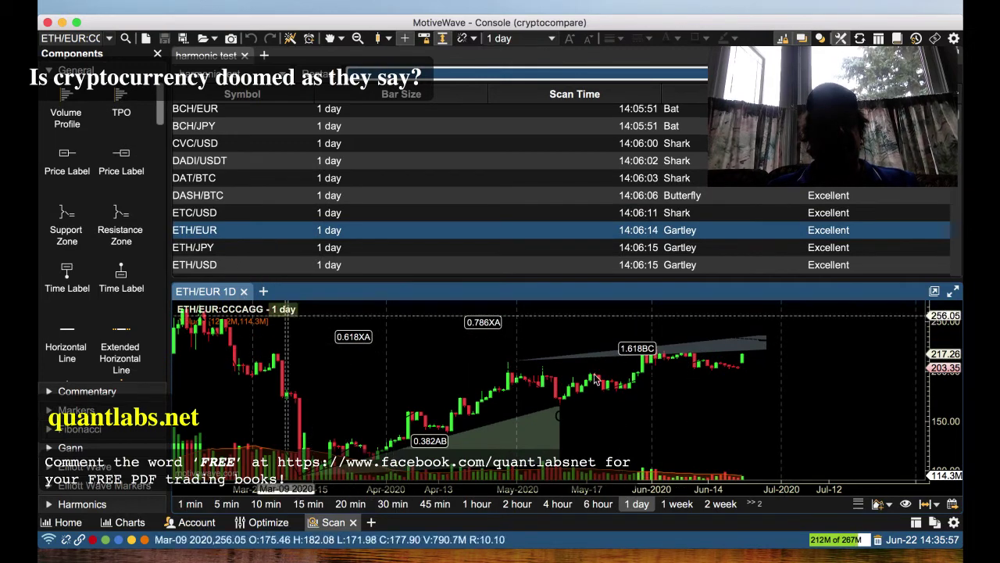
drag(657, 384, 631, 384)
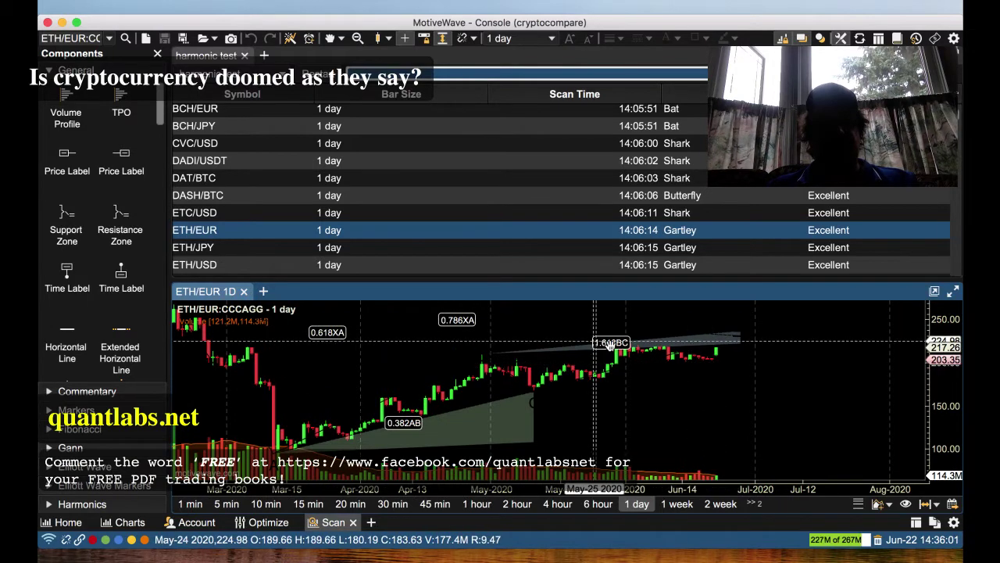
click(207, 250)
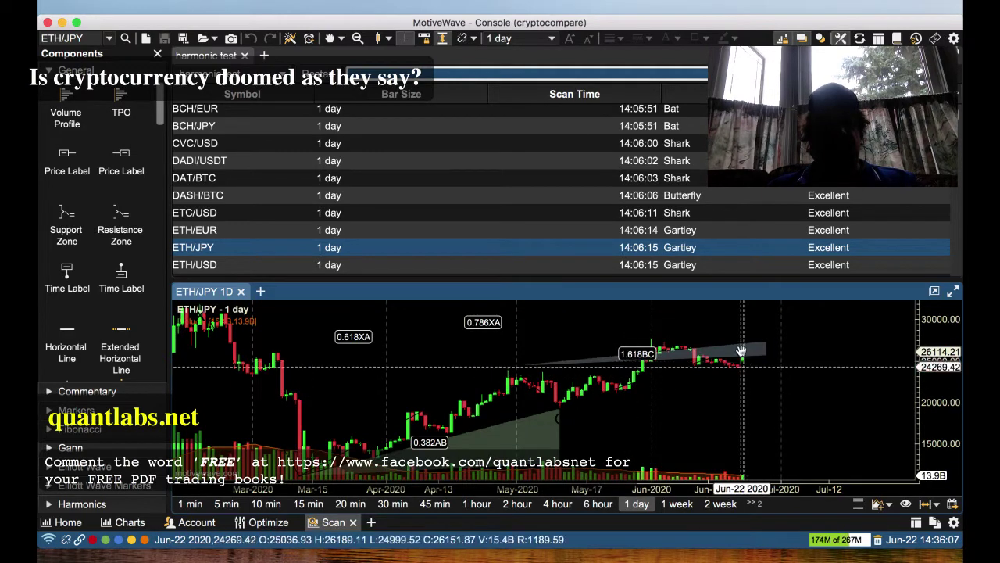
click(205, 265)
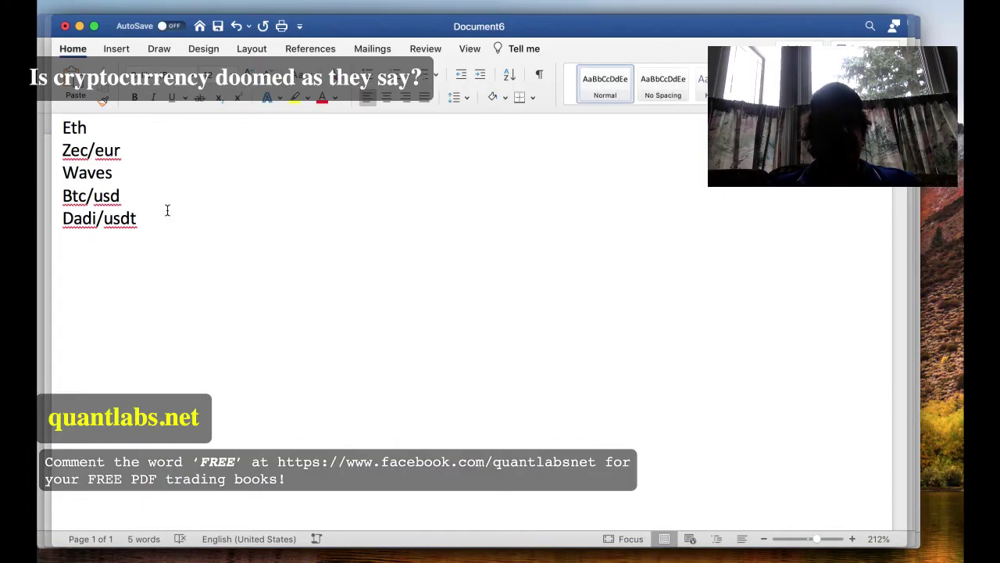
Return to MotiveWave, view the WAVES/USD chart from the scan results, and check the coin against the Word list.
click(36, 175)
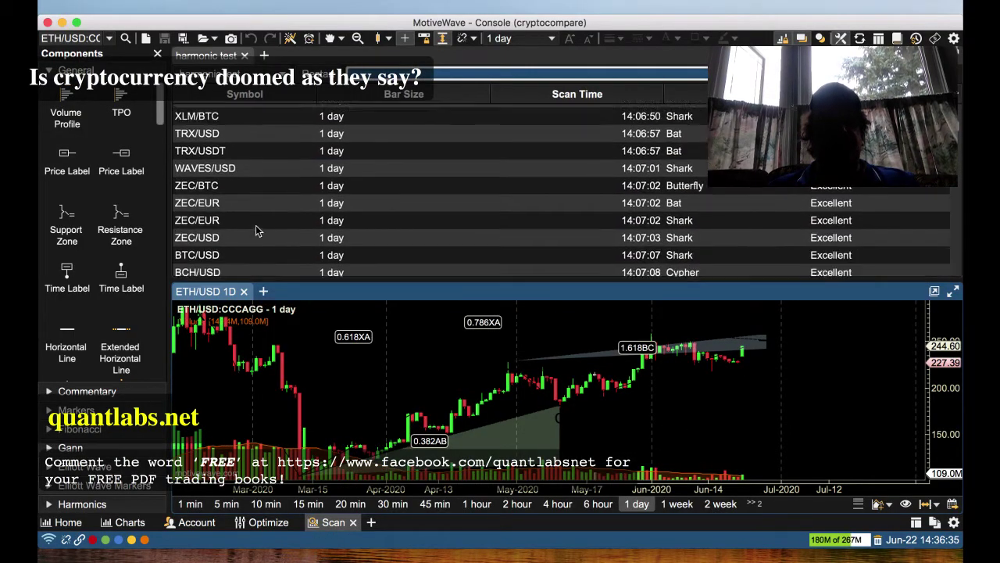
scroll(253, 225, up, 3)
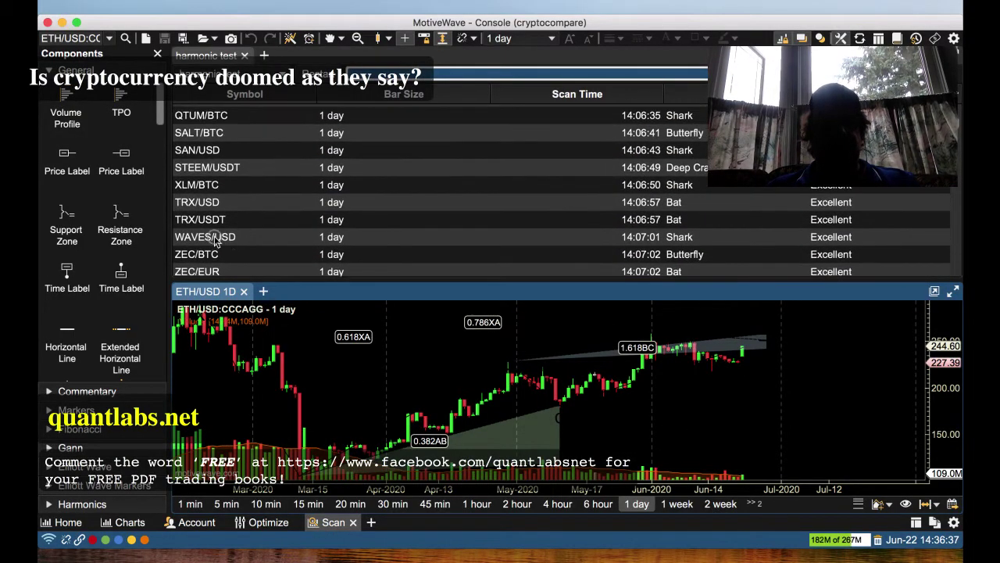
click(217, 242)
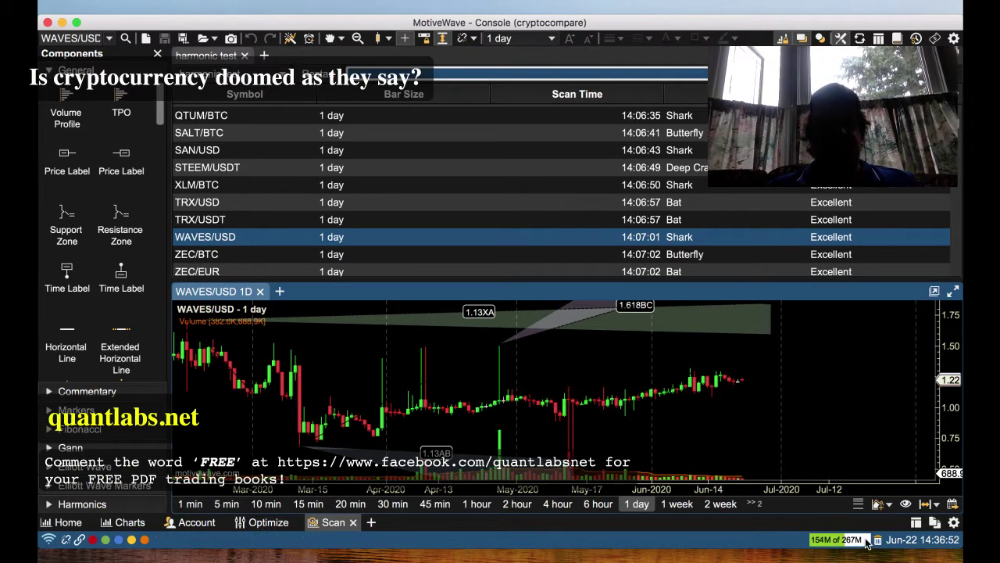
click(884, 559)
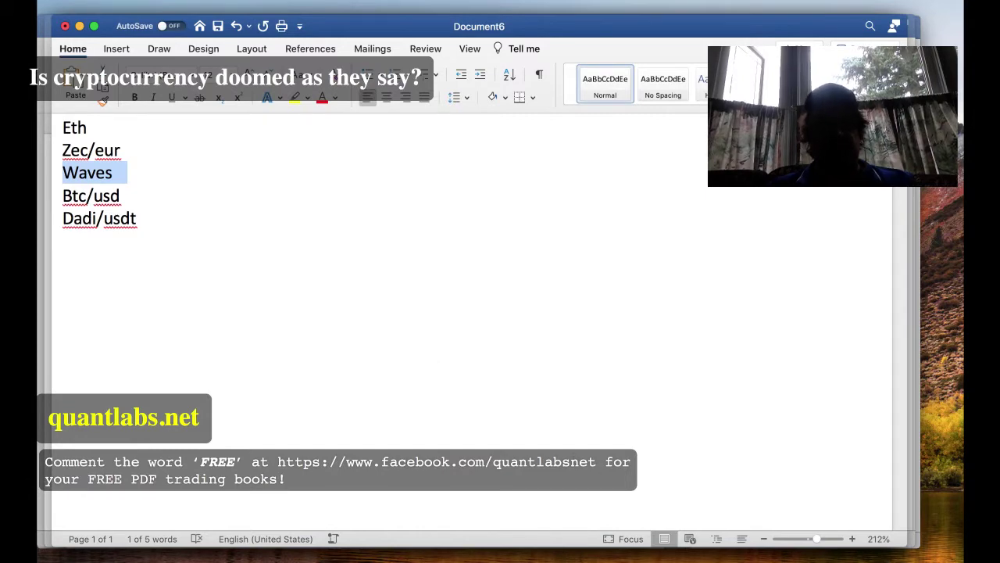
click(901, 559)
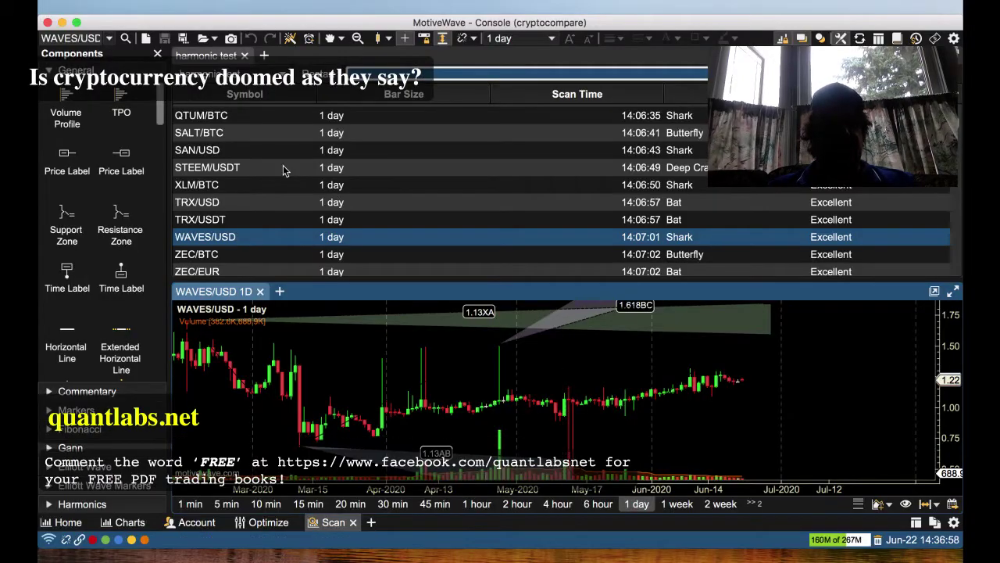
Open the BTC/USD Shark result rated Excellent and examine its daily chart maximized, ending back in the scan layout.
scroll(283, 179, down, 5)
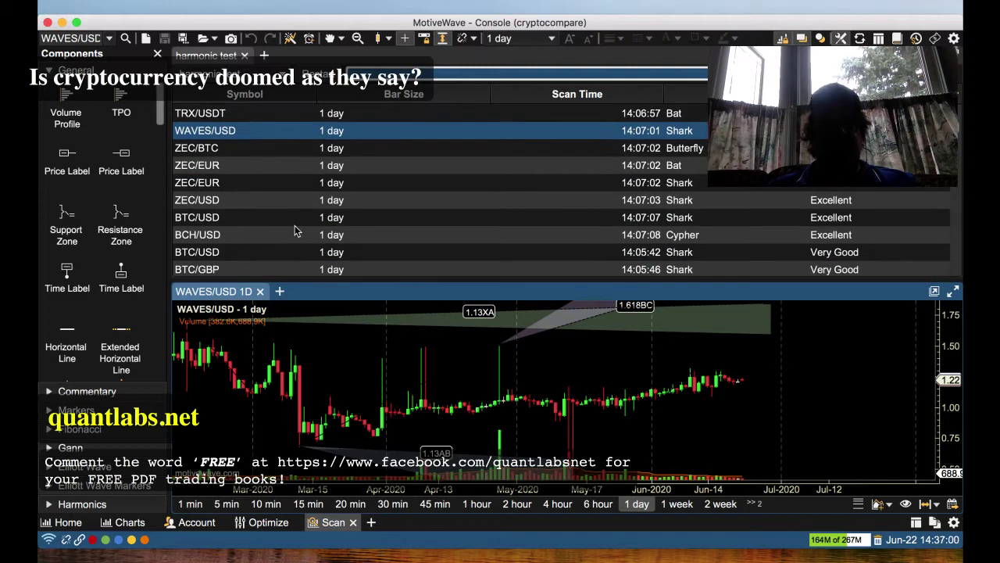
click(269, 221)
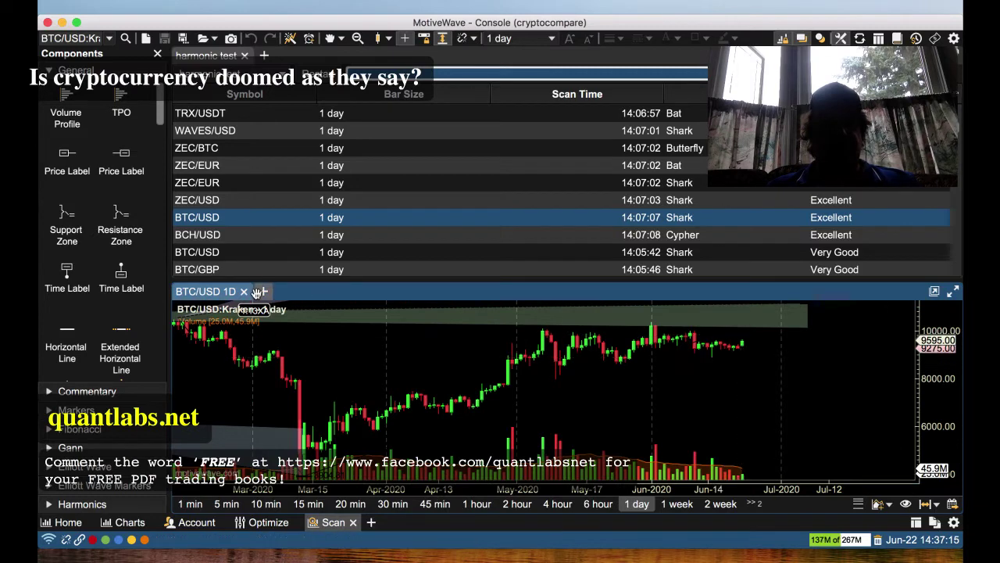
double_click(201, 292)
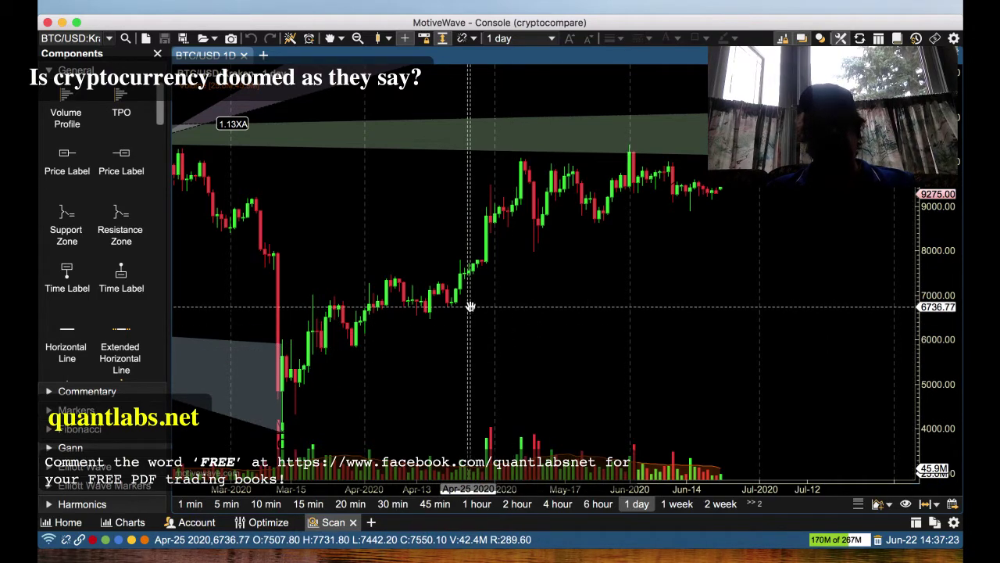
scroll(594, 235, up, 1)
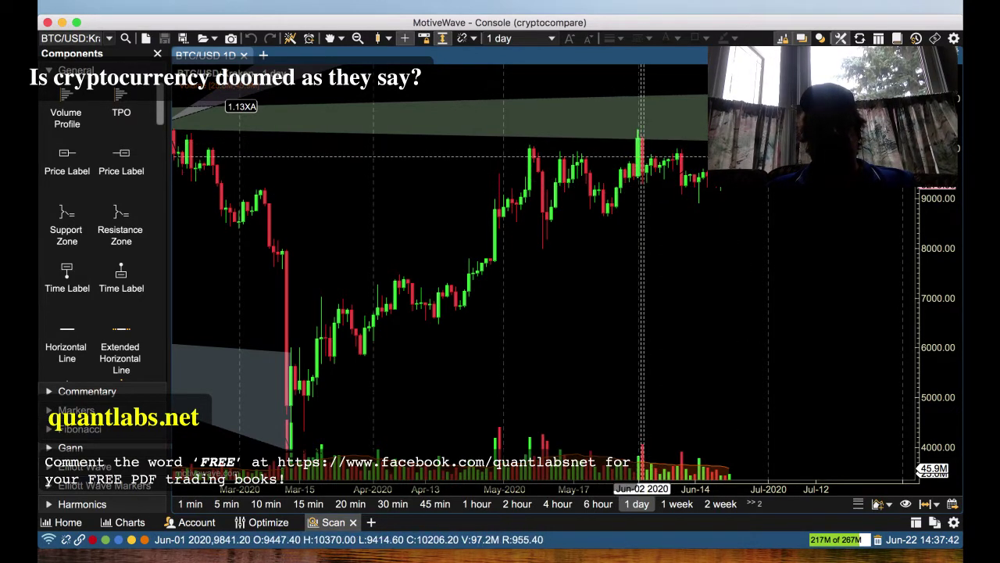
mouse_move(641, 157)
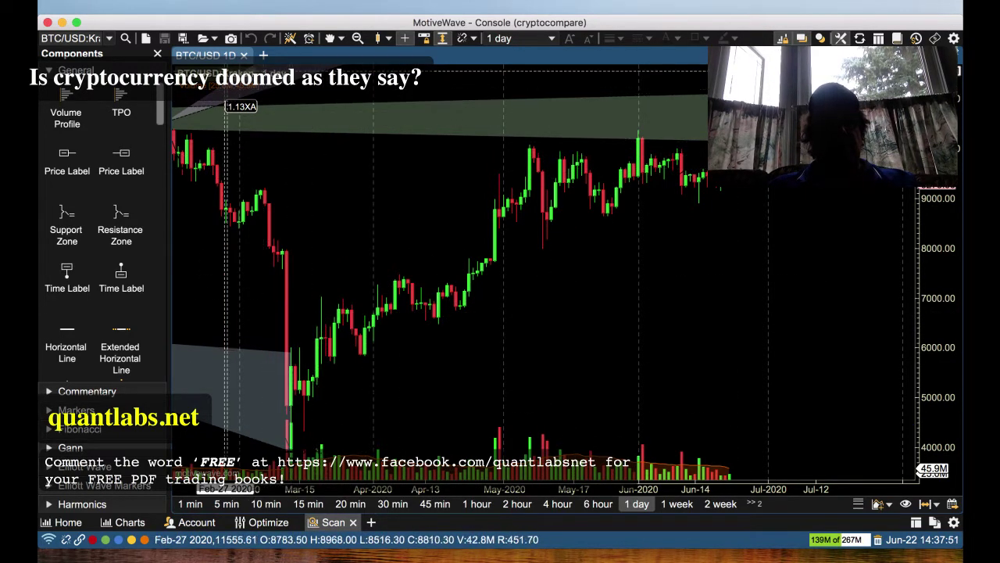
double_click(211, 56)
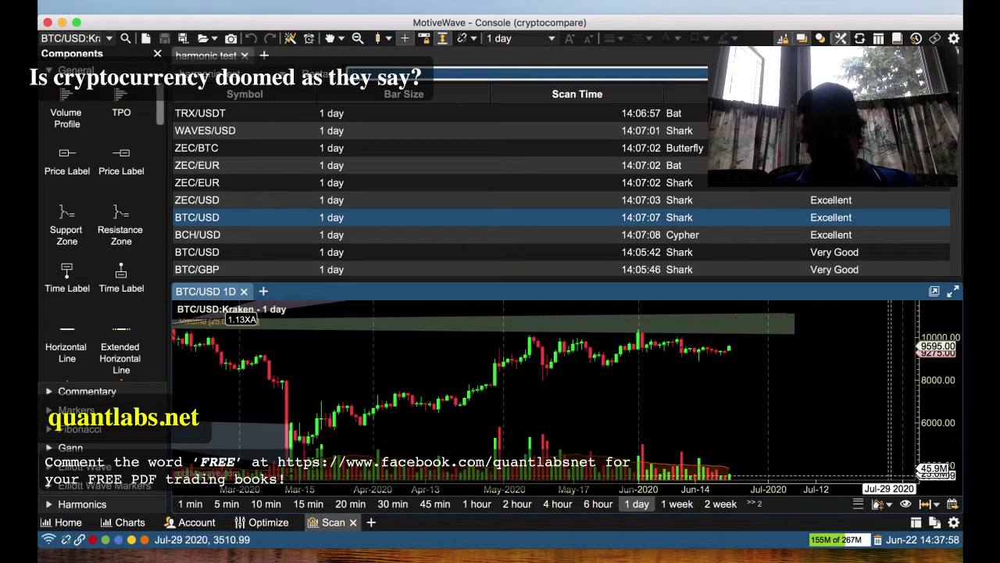
Switch to Word, select the whole coin list from Eth to Dadi/usdt, and return to MotiveWave.
key(super+Tab)
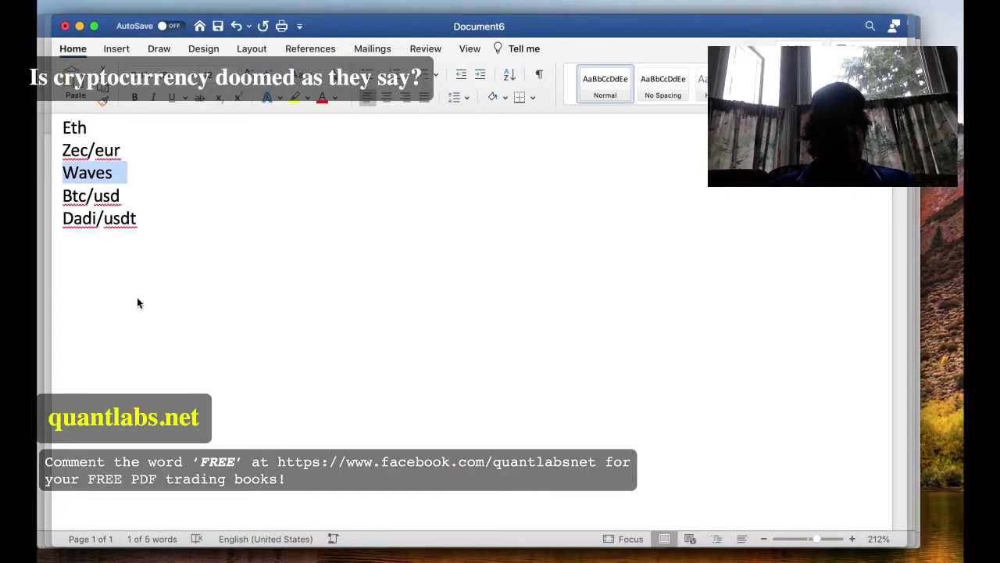
drag(147, 221, 58, 134)
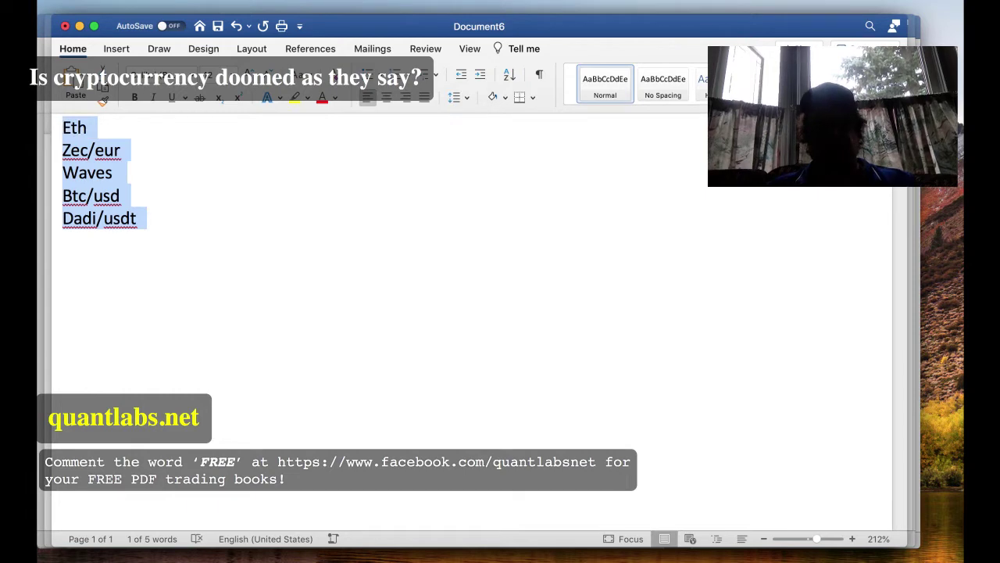
key(super+Tab)
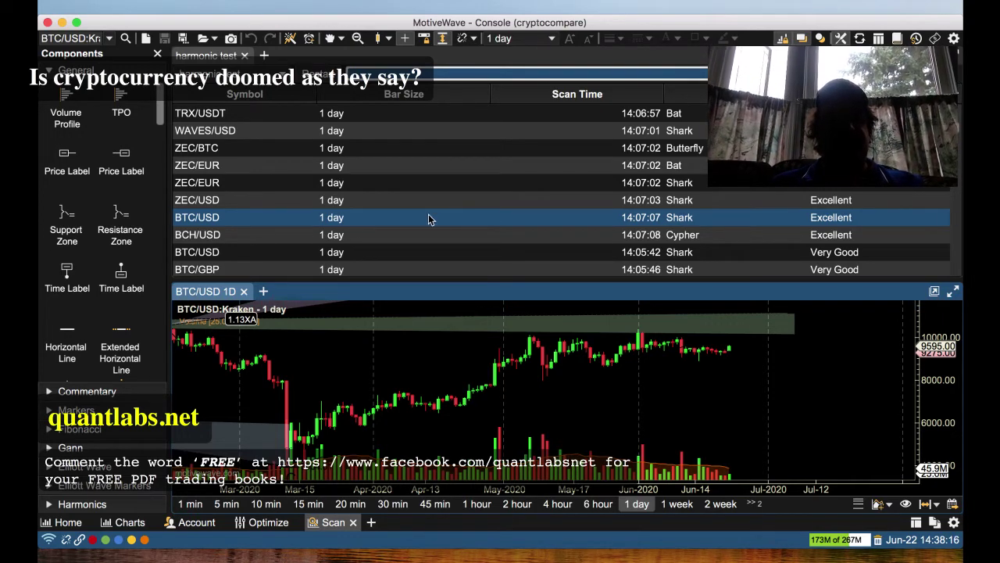
Review the harmonic scan results for the listed coins, from DADI/USDT through the ETH pairs to WAVES/USD and ZEC/EUR.
scroll(232, 213, up, 3)
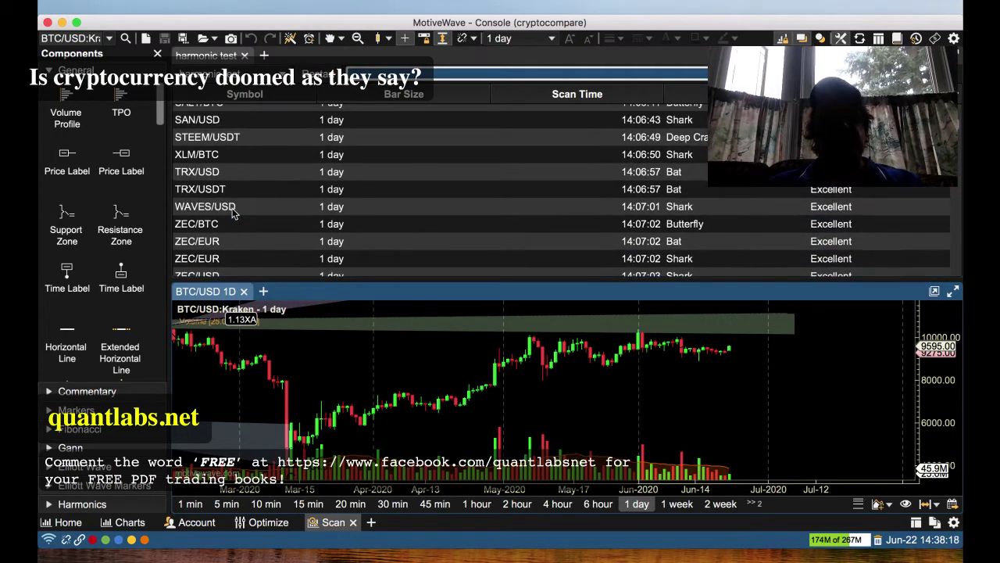
scroll(232, 212, up, 3)
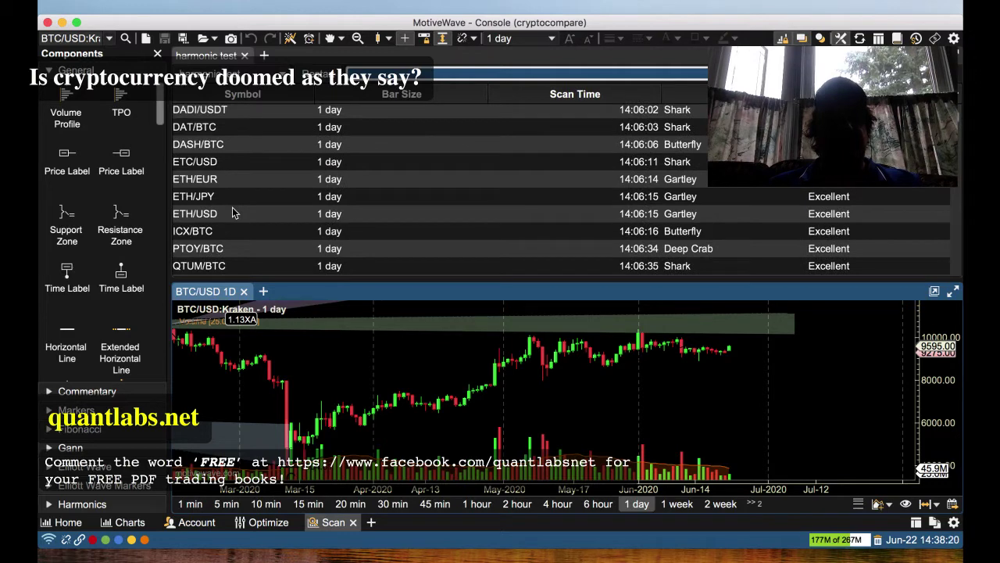
scroll(232, 212, down, 5)
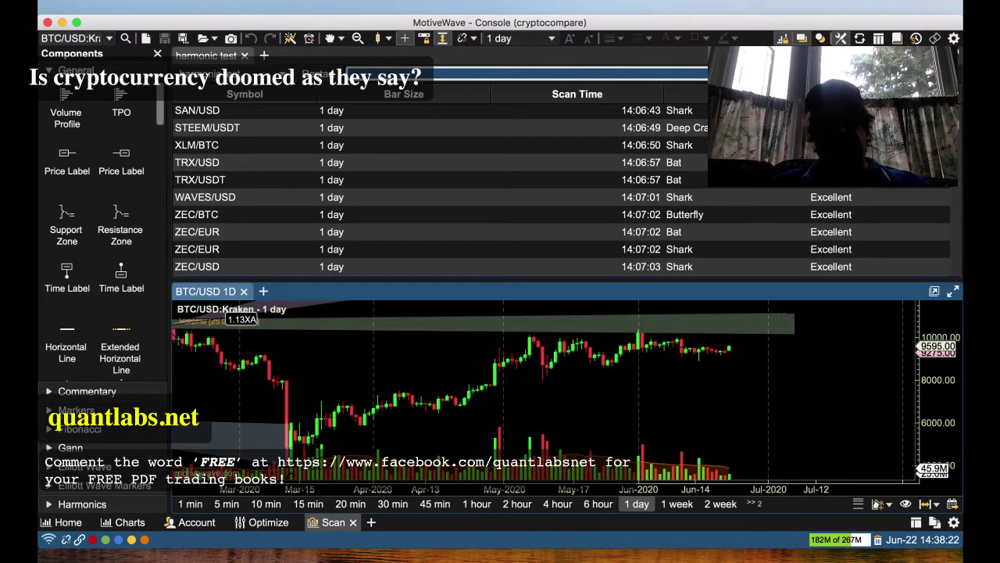
Switch to Firefox, open quantlabs.net/blog in a new tab, and find the post "Is Compound the new crypto token to watch".
key(super+Tab)
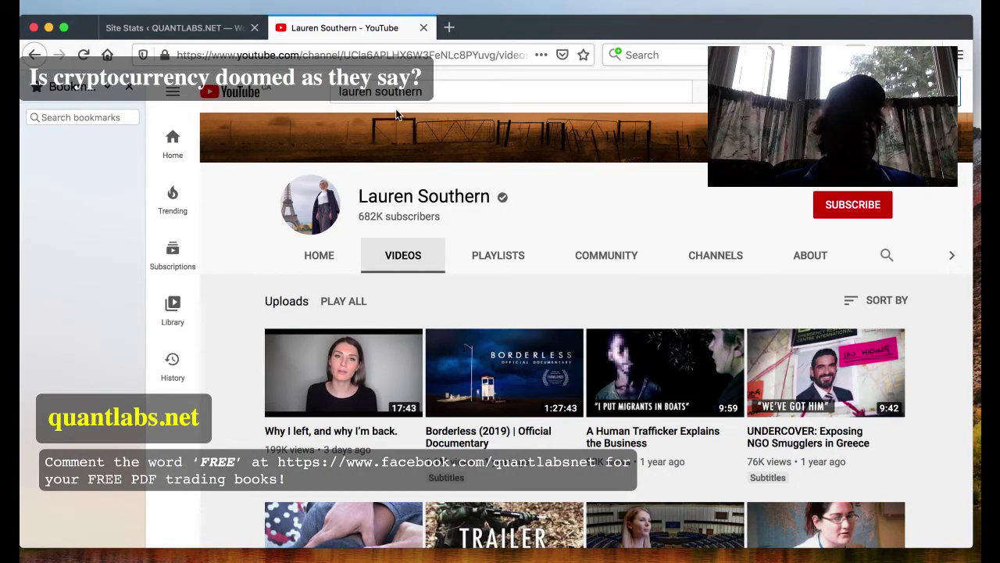
click(450, 31)
text(quantlabs.net/blog)
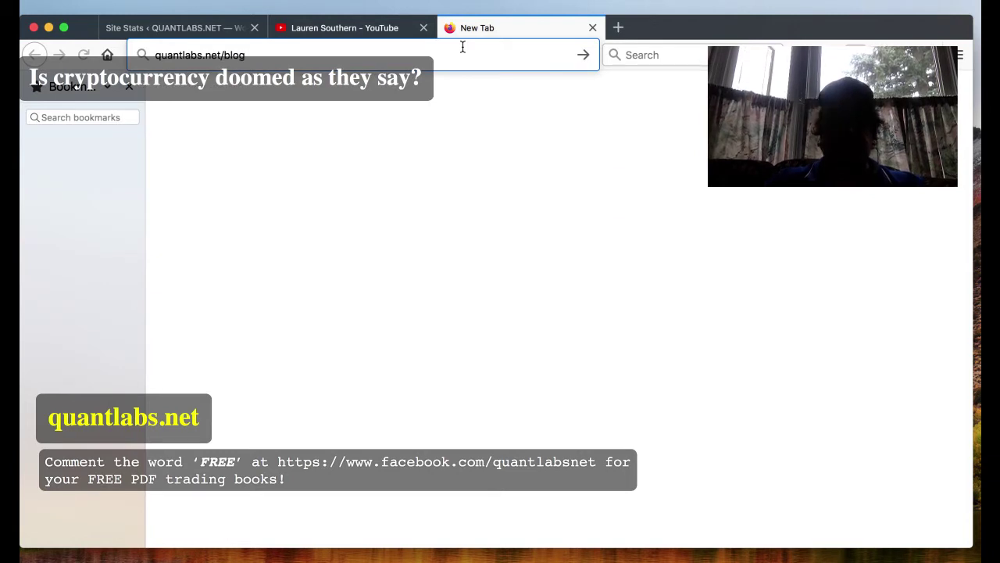
key(Return)
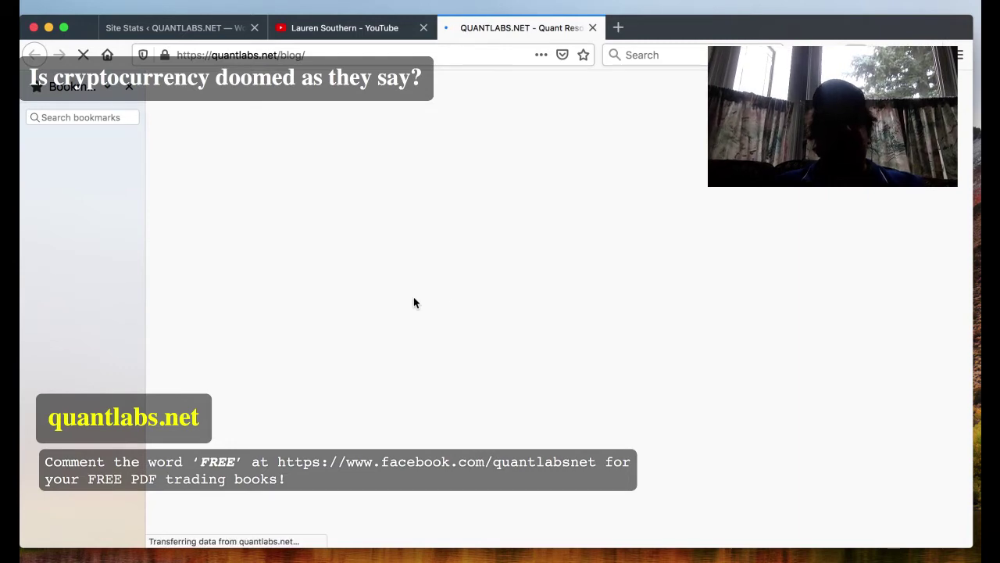
scroll(414, 303, down, 5)
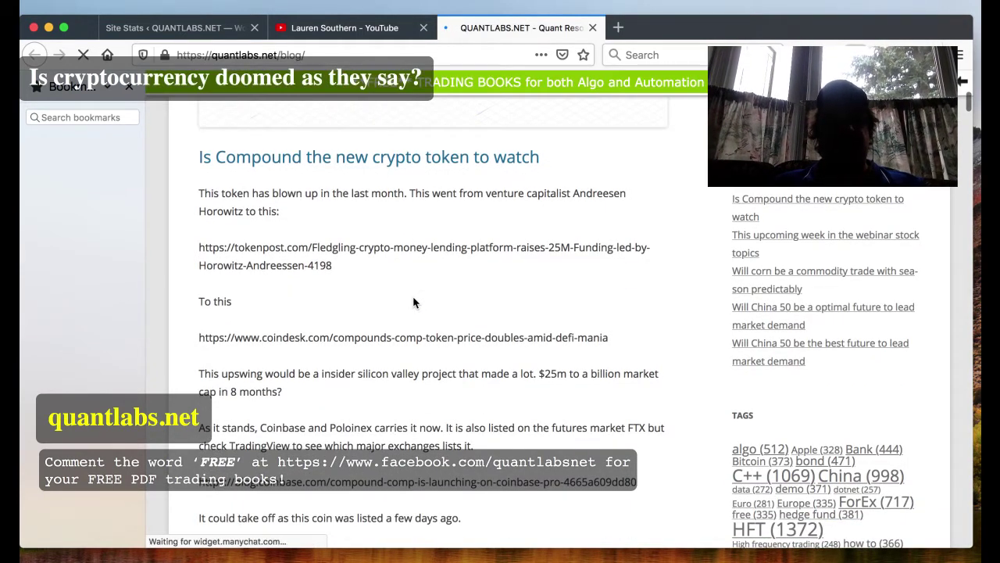
Read the Compound crypto token post through to its end, highlighting the phrase "insider silicon valley project".
scroll(412, 303, down, 1)
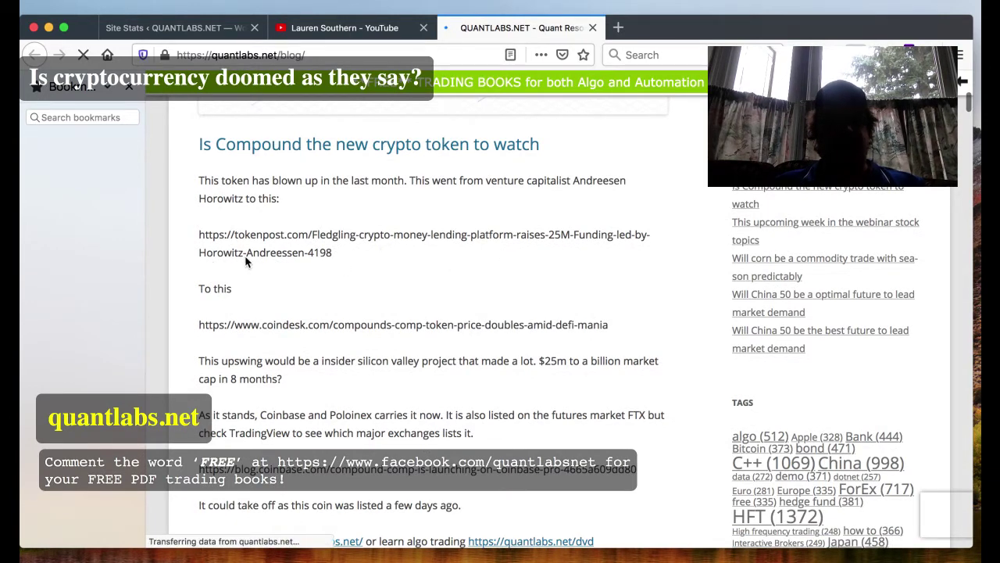
scroll(338, 257, down, 1)
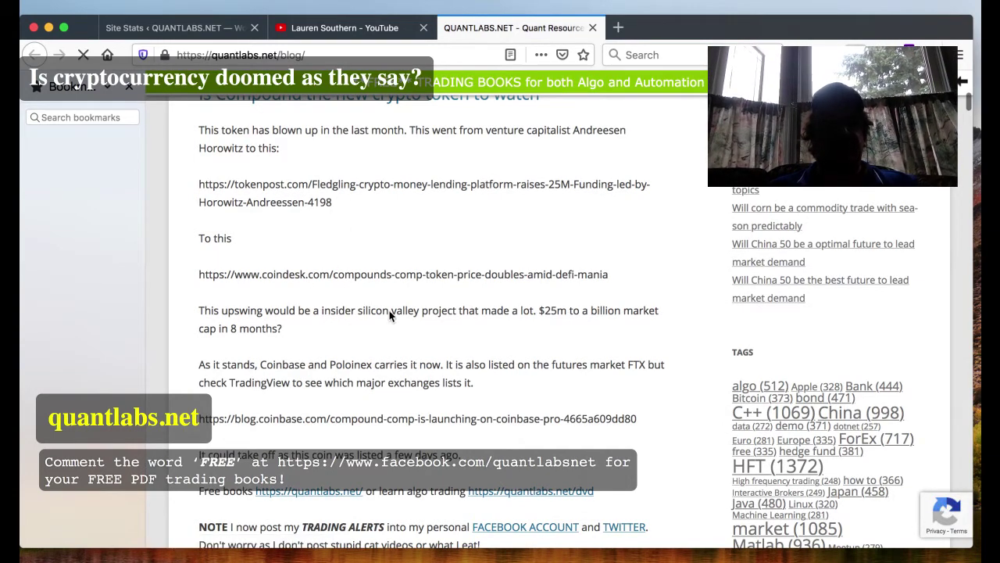
drag(321, 311, 457, 311)
scroll(448, 358, up, 4)
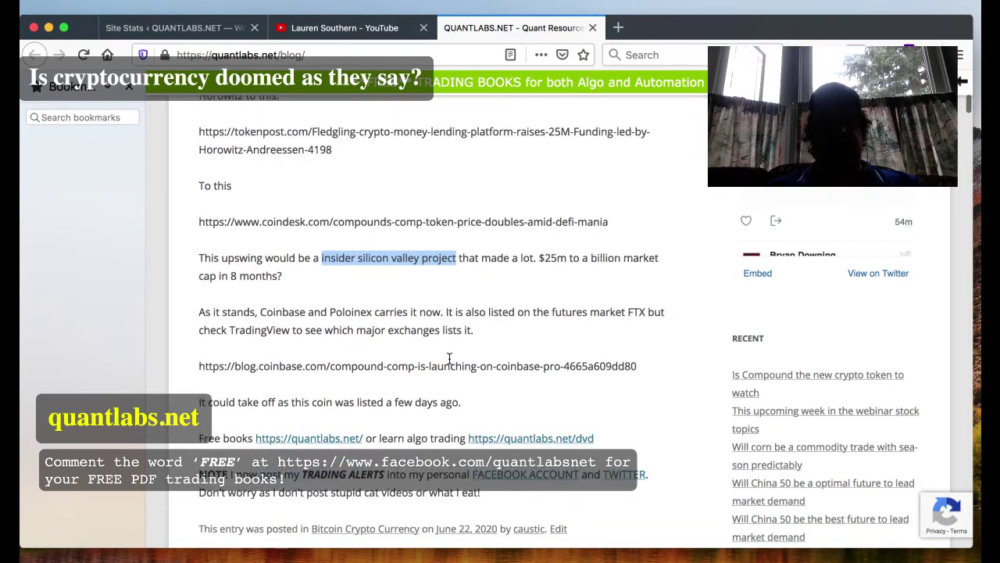
scroll(449, 359, down, 10)
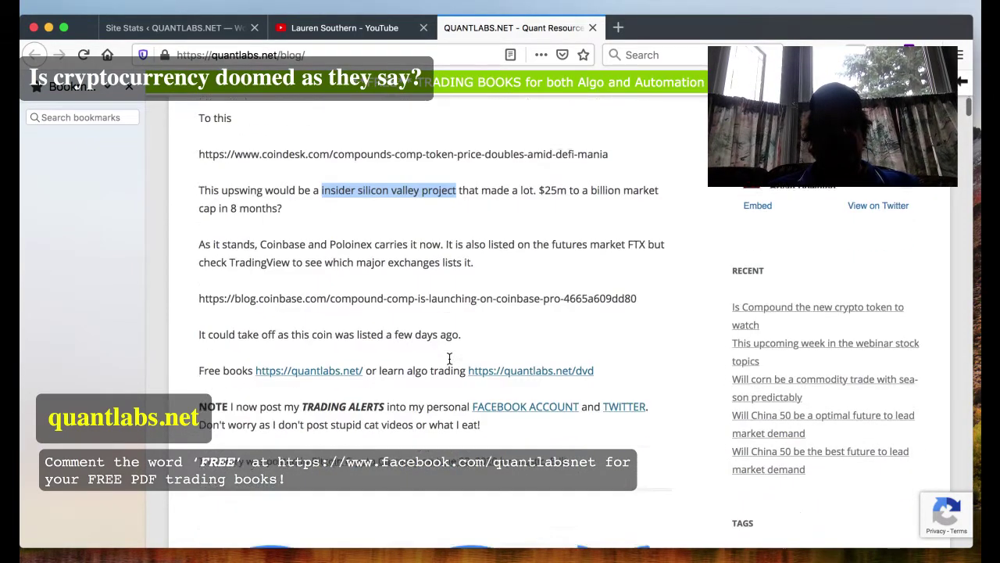
scroll(449, 359, up, 3)
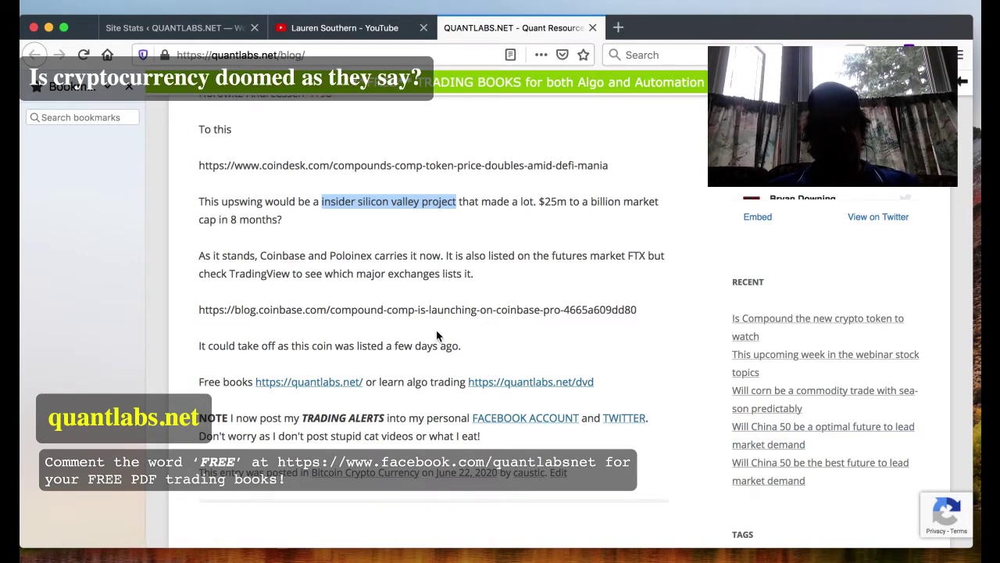
scroll(453, 347, down, 3)
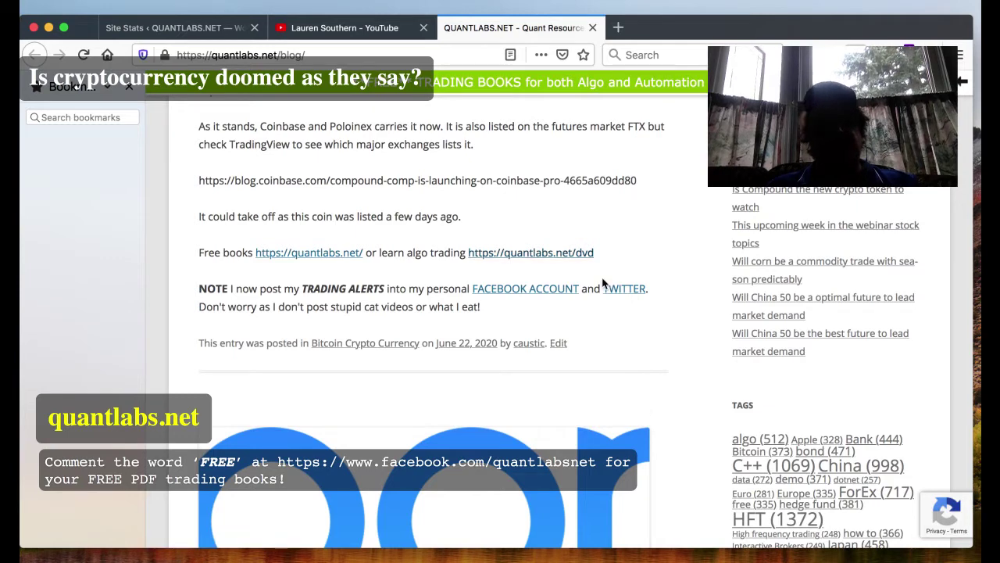
scroll(584, 305, up, 1)
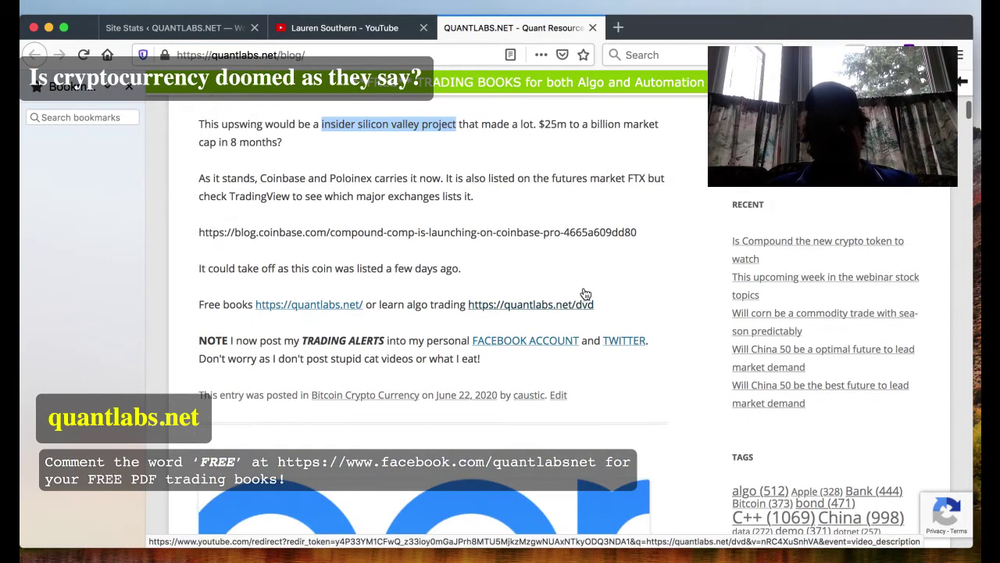
scroll(728, 482, down, 2)
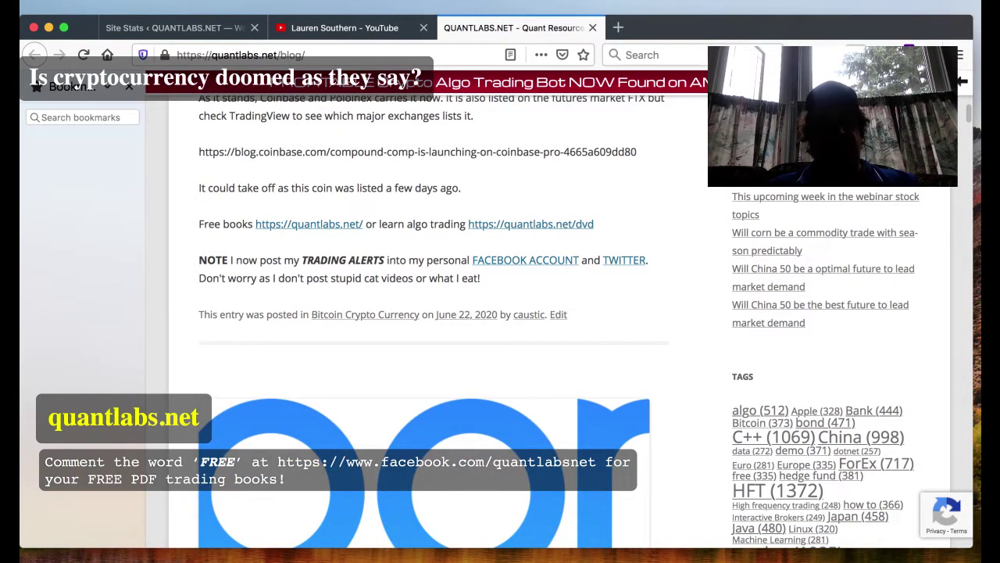
Switch back to MotiveWave and open the daily chart of the TRX/USD Bat result rated Excellent.
key(super+Tab)
scroll(218, 222, up, 2)
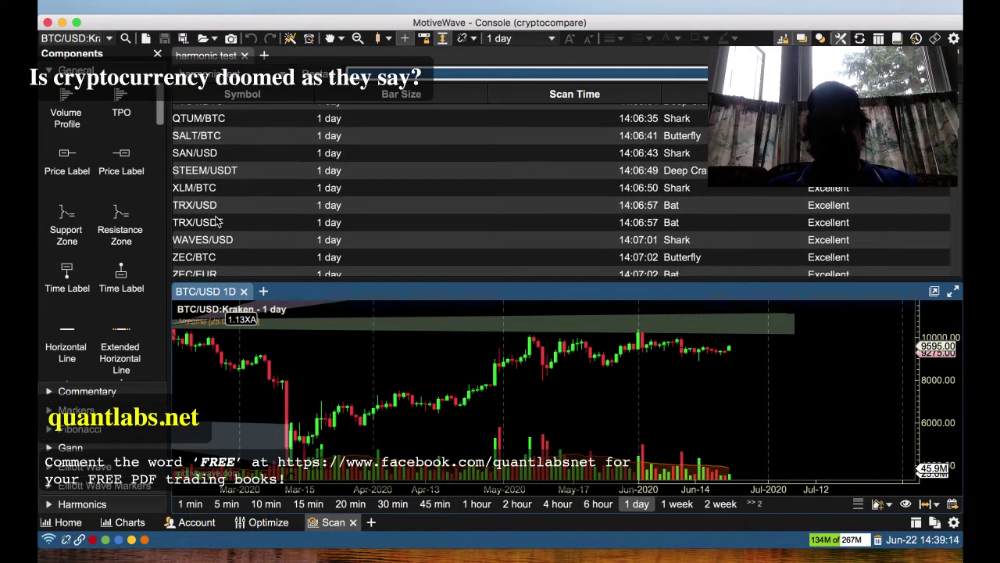
scroll(218, 222, up, 1)
click(222, 207)
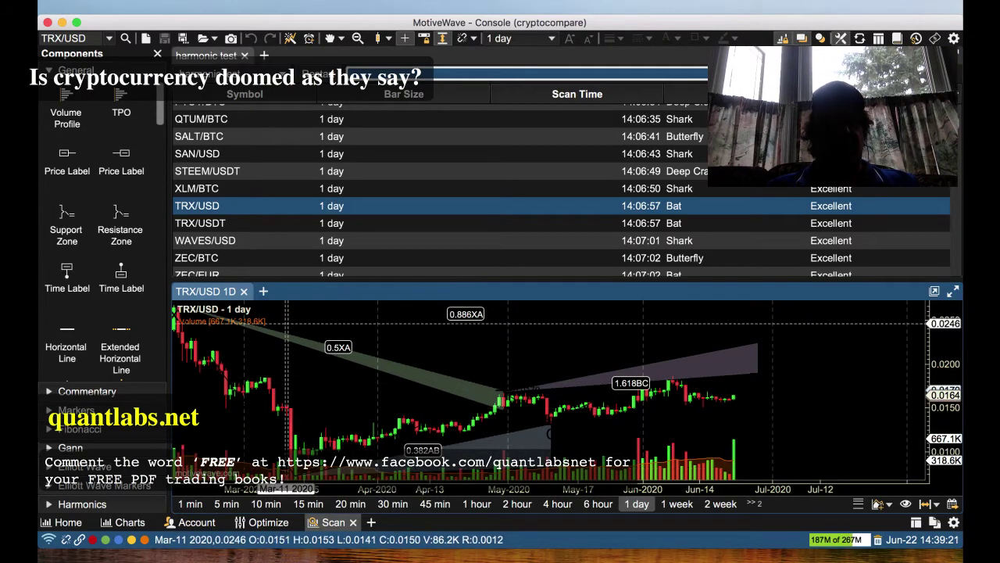
Open the daily chart of the DASH/BTC Butterfly result and review the remaining scan results down to ZEC/EUR.
scroll(313, 187, up, 10)
scroll(561, 188, up, 2)
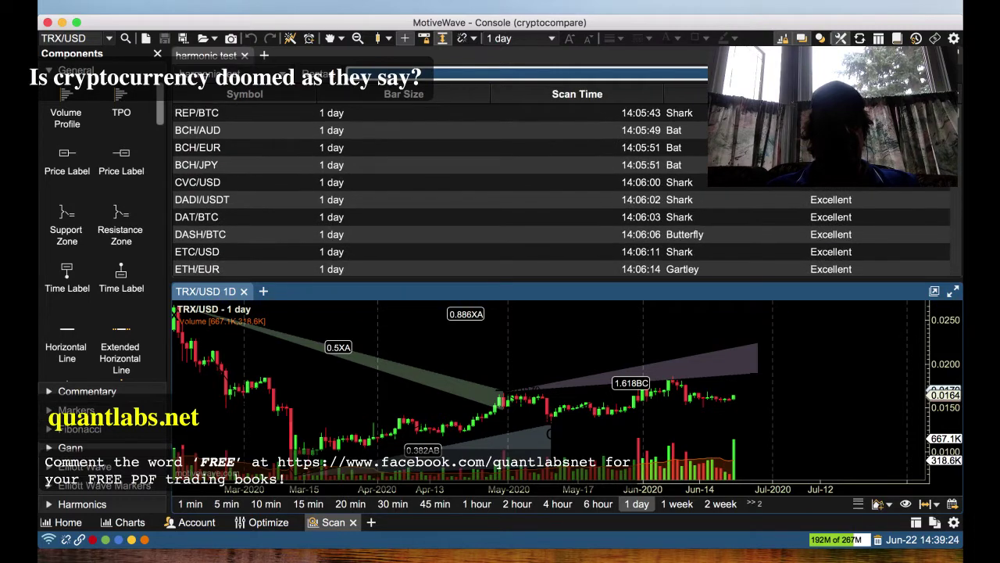
click(216, 236)
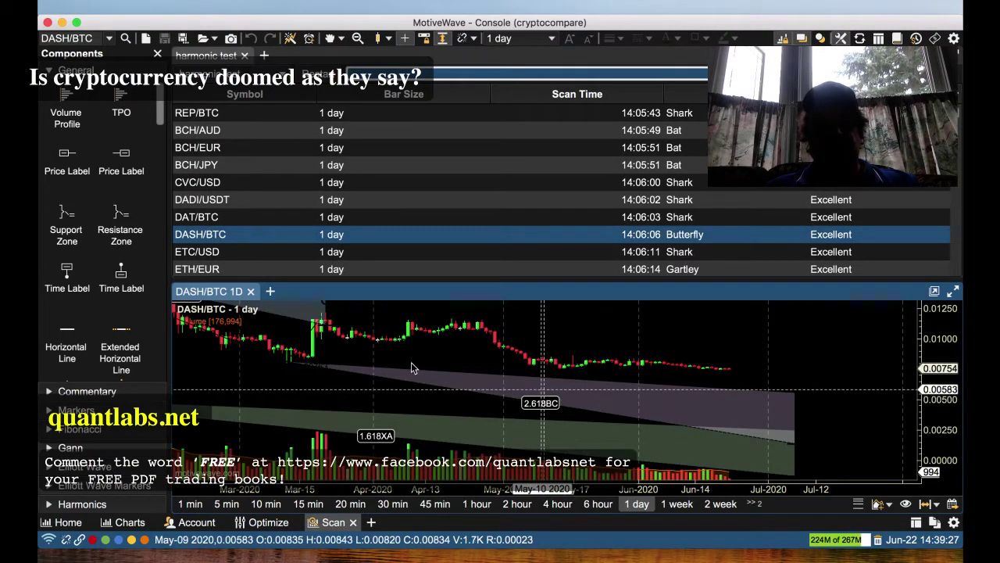
scroll(322, 248, down, 3)
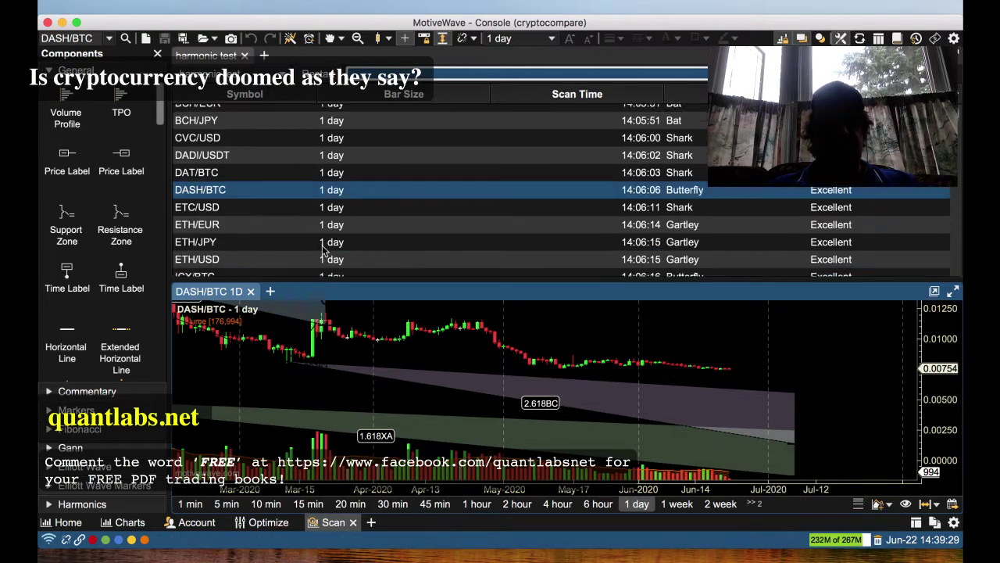
scroll(322, 249, down, 5)
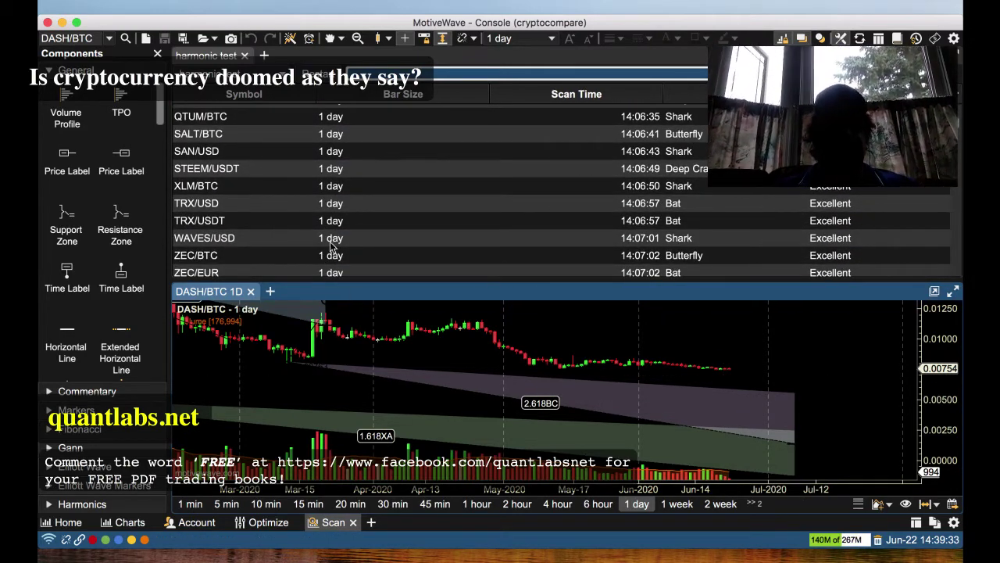
scroll(328, 247, down, 1)
scroll(331, 247, down, 3)
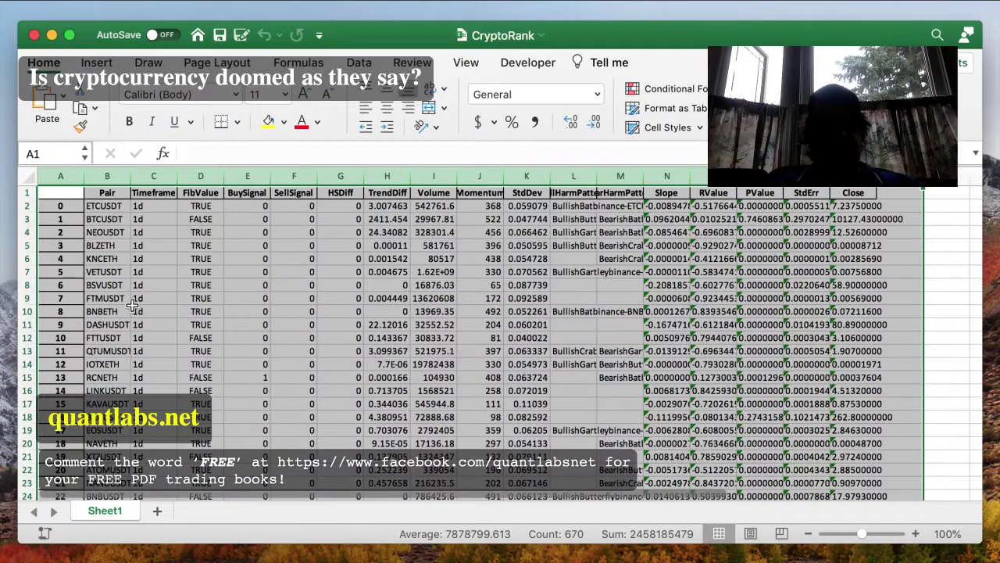
In Excel's CryptoRank workbook, select columns A through R and sort the rows by Momentum values from largest to smallest.
click(68, 175)
drag(68, 175, 875, 175)
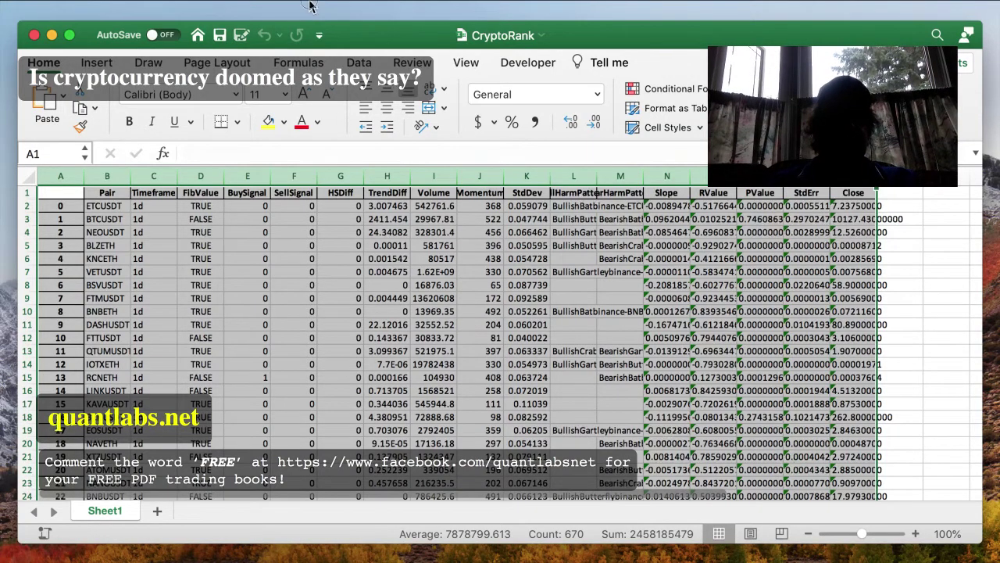
click(482, 8)
click(347, 26)
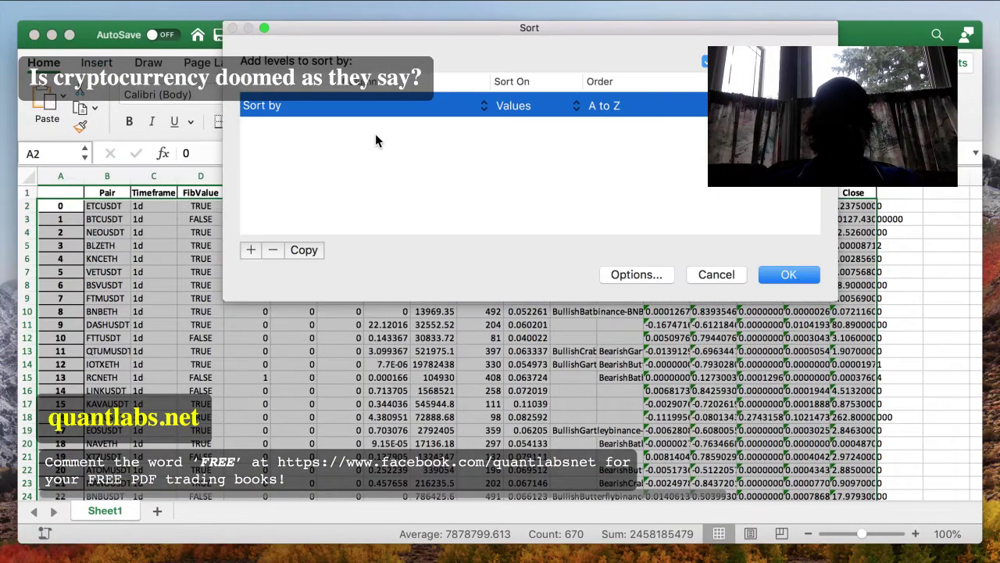
click(425, 112)
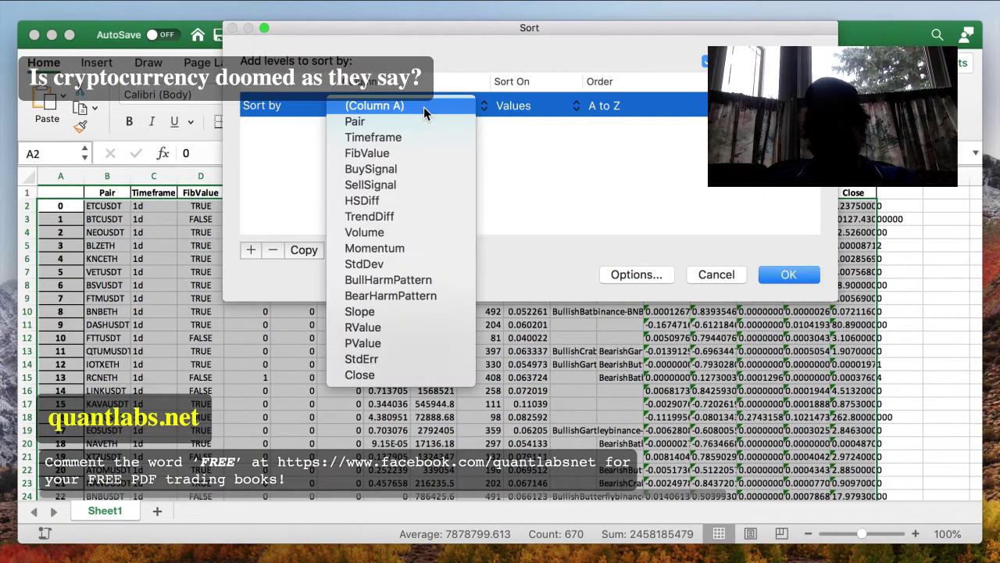
click(446, 249)
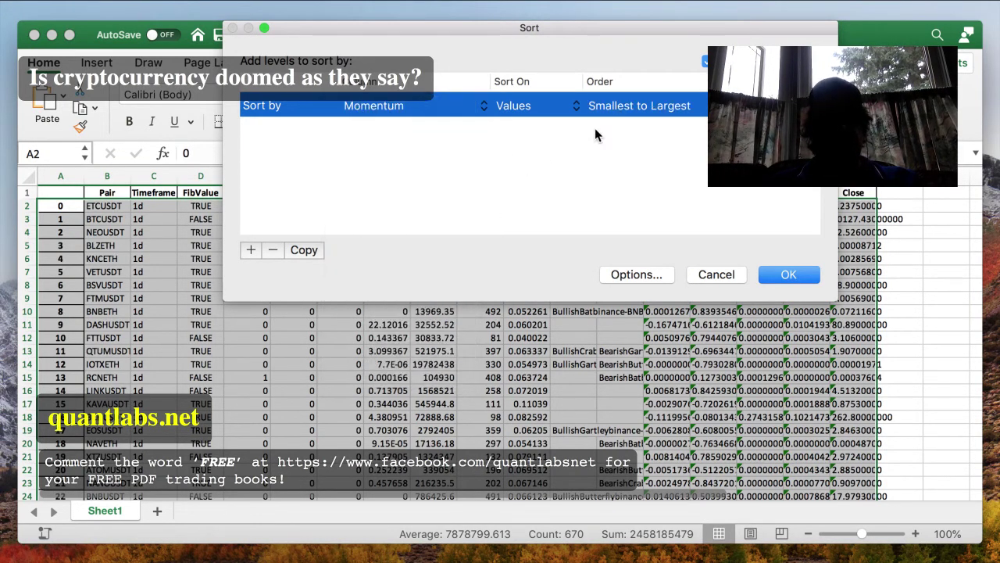
click(635, 107)
click(629, 122)
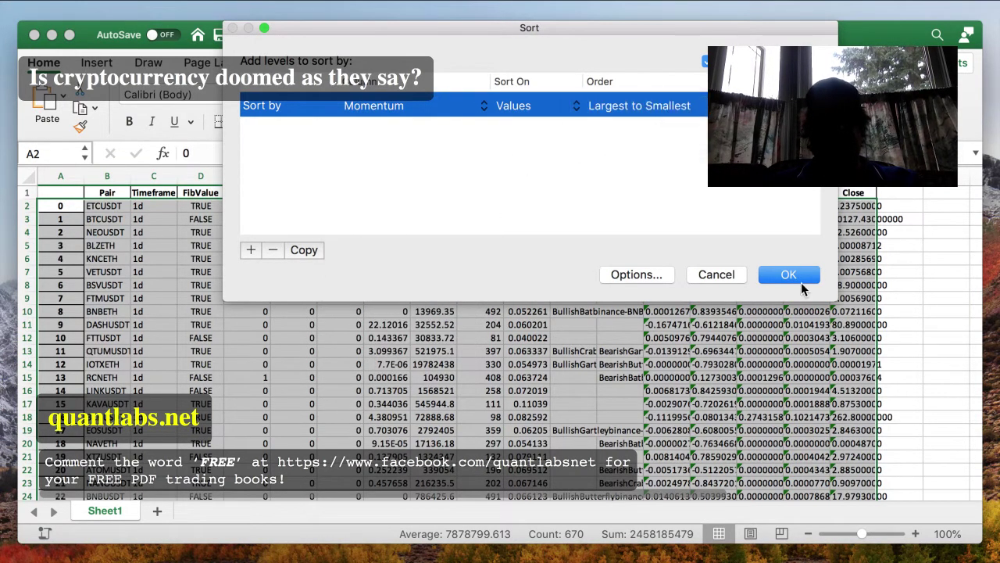
click(770, 274)
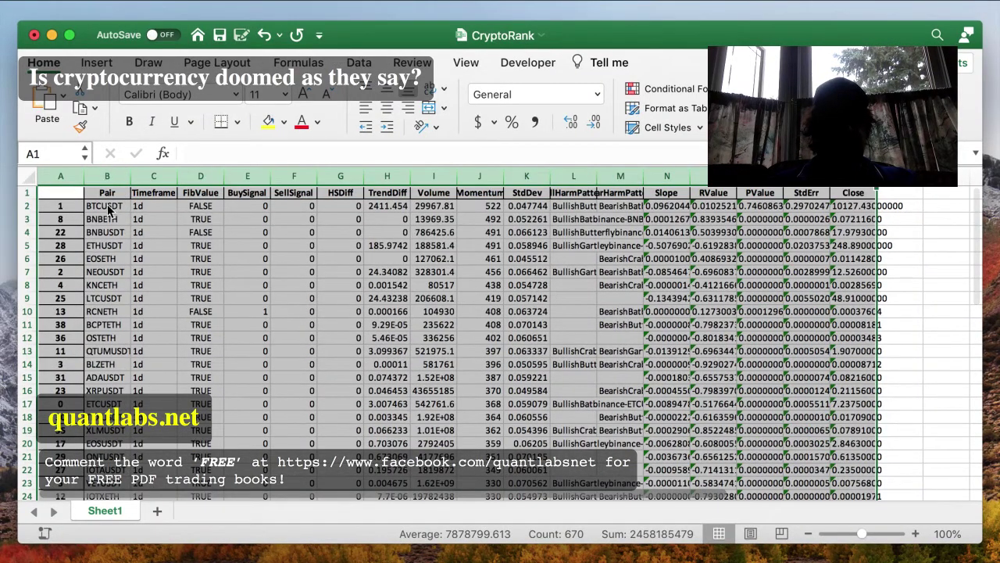
Go through the top-ranked momentum pairs one by one, from BTCUSDT down to ADAUSDT.
click(93, 198)
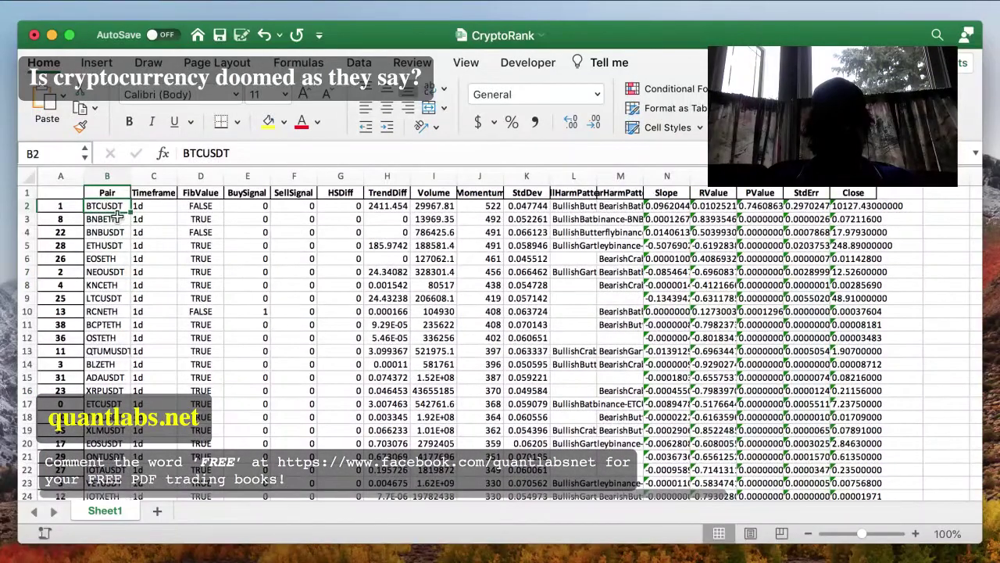
click(112, 218)
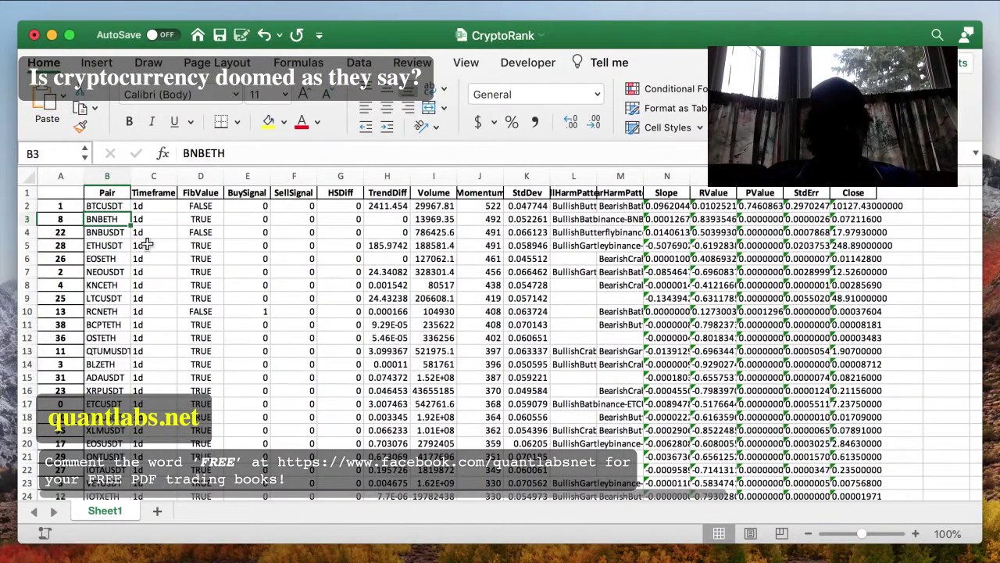
click(113, 233)
click(112, 219)
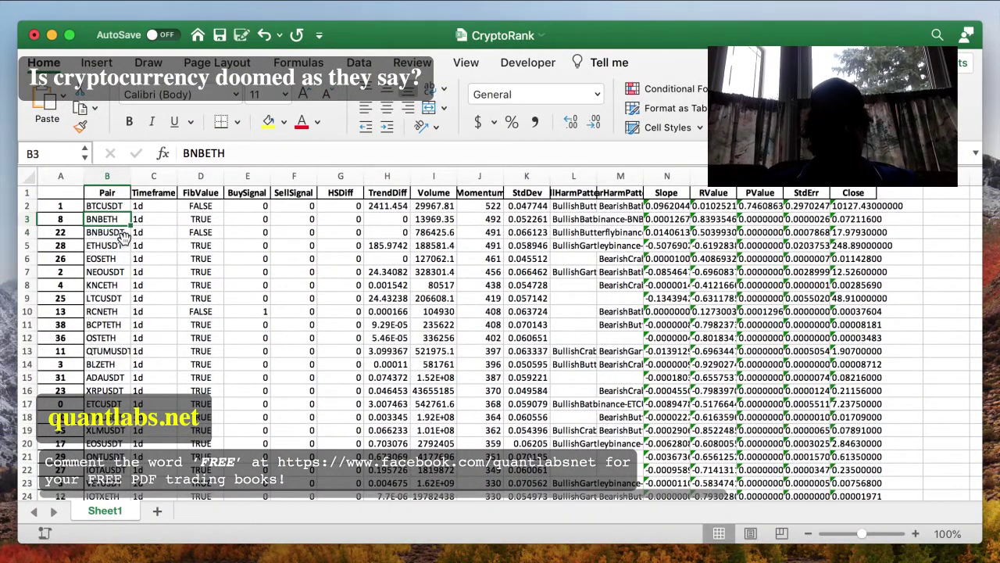
click(110, 247)
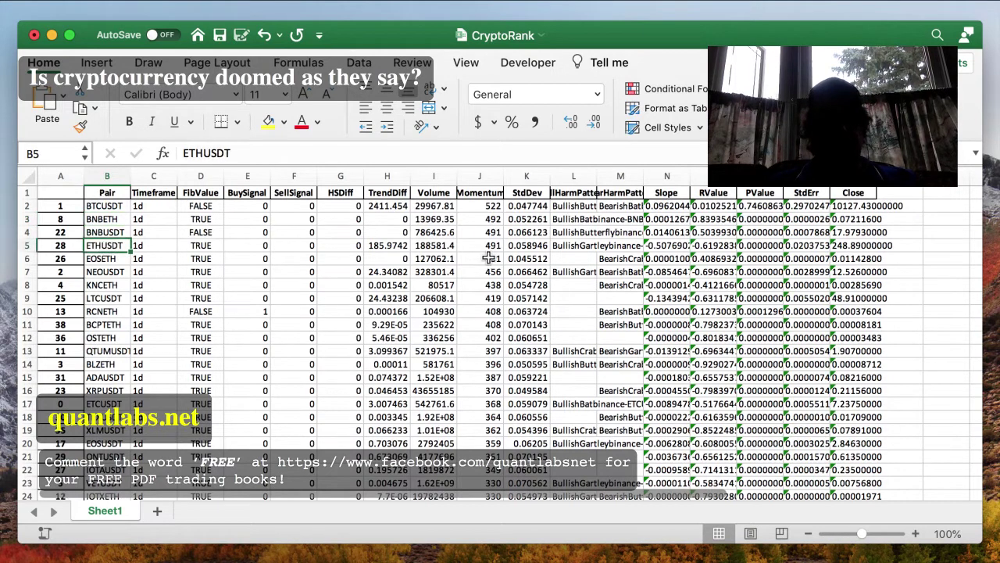
click(110, 259)
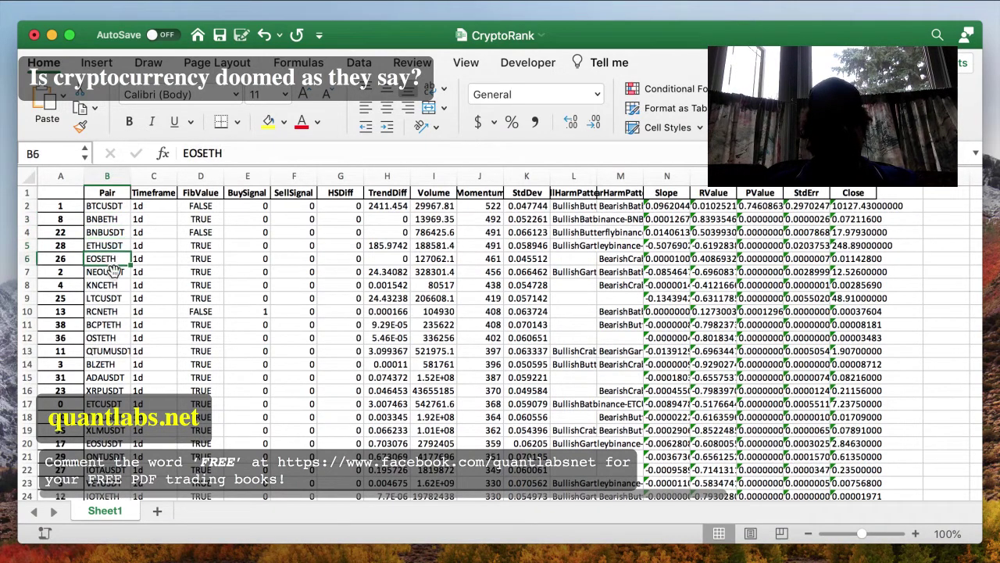
click(114, 273)
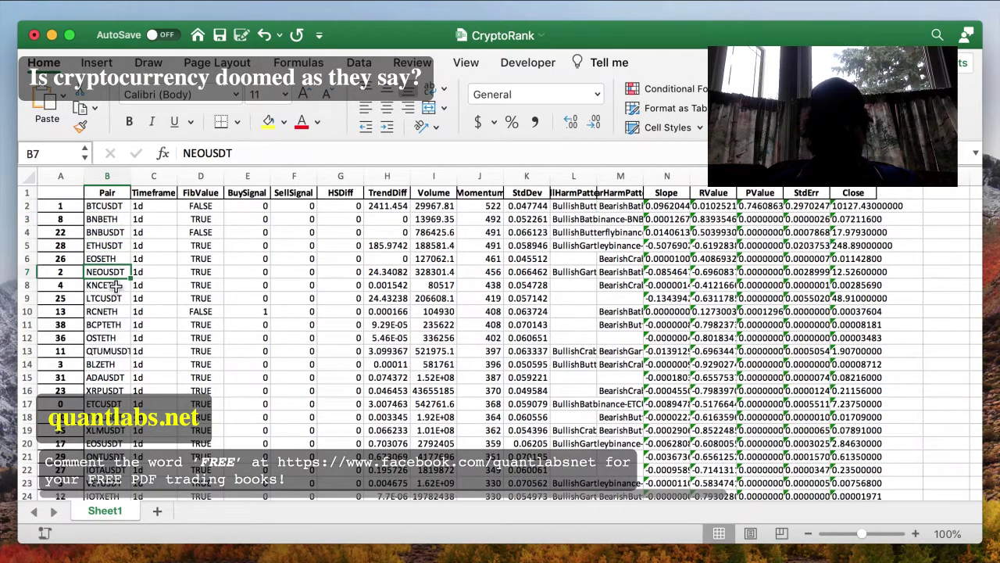
click(113, 286)
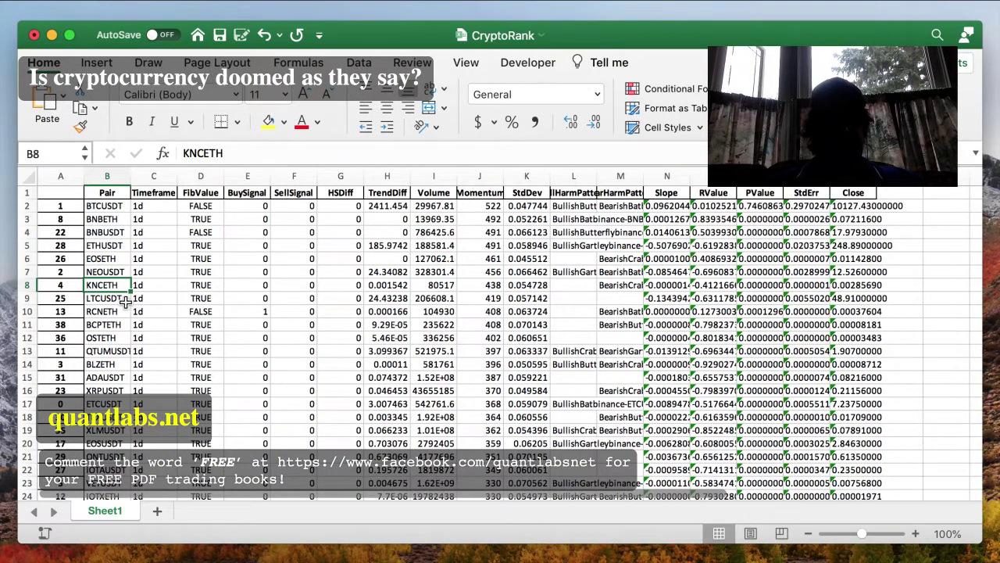
click(116, 297)
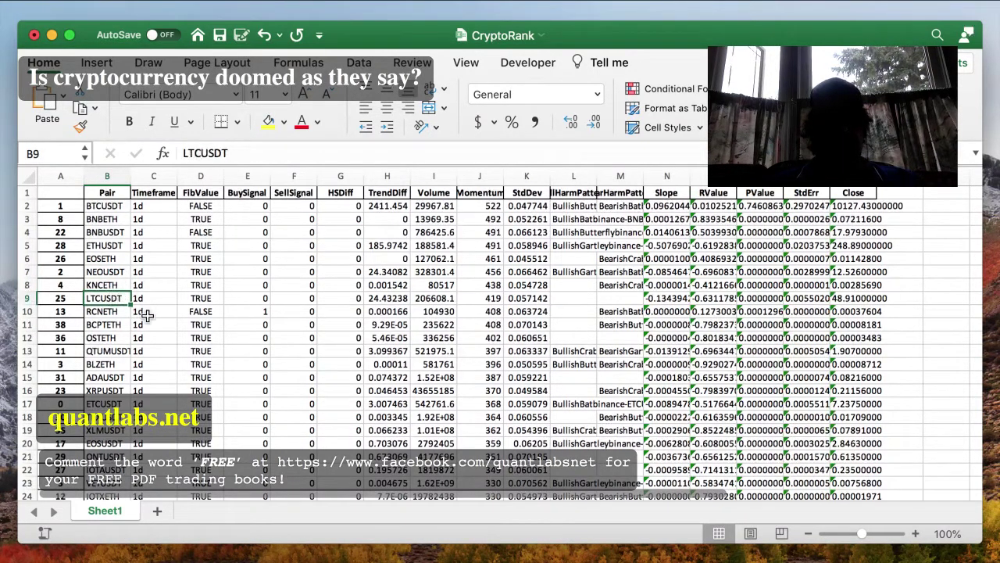
click(112, 312)
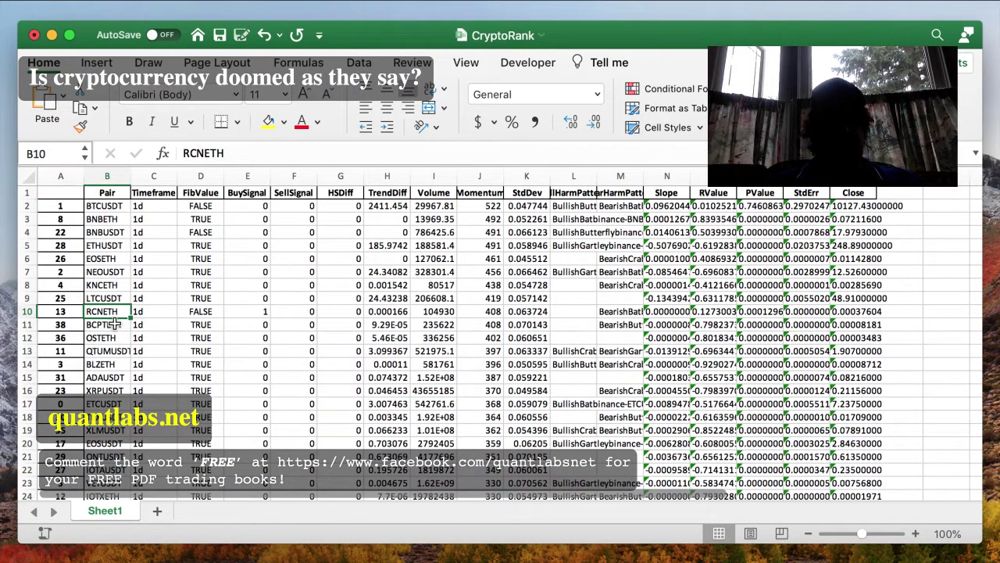
click(114, 325)
click(114, 338)
click(113, 351)
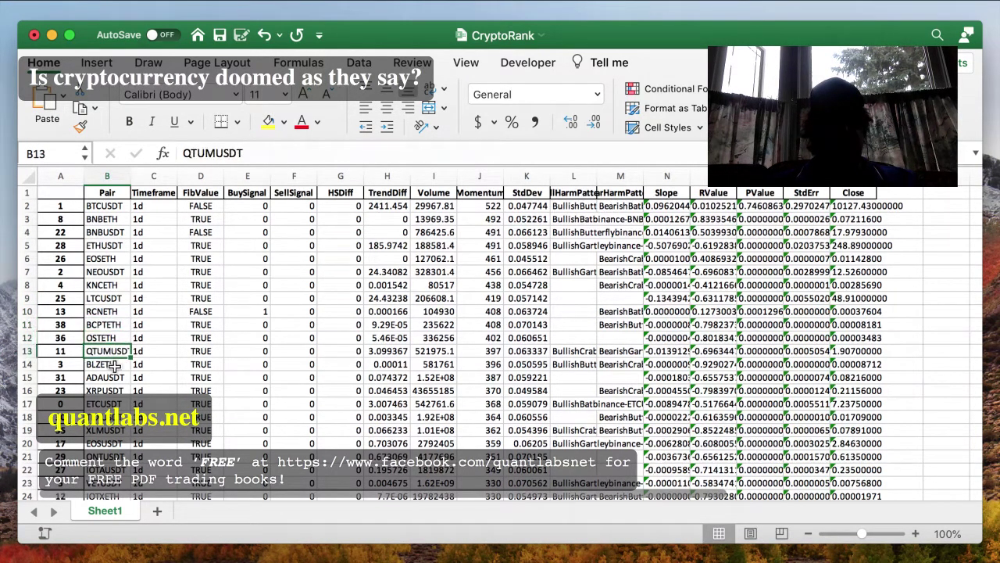
click(114, 364)
click(114, 378)
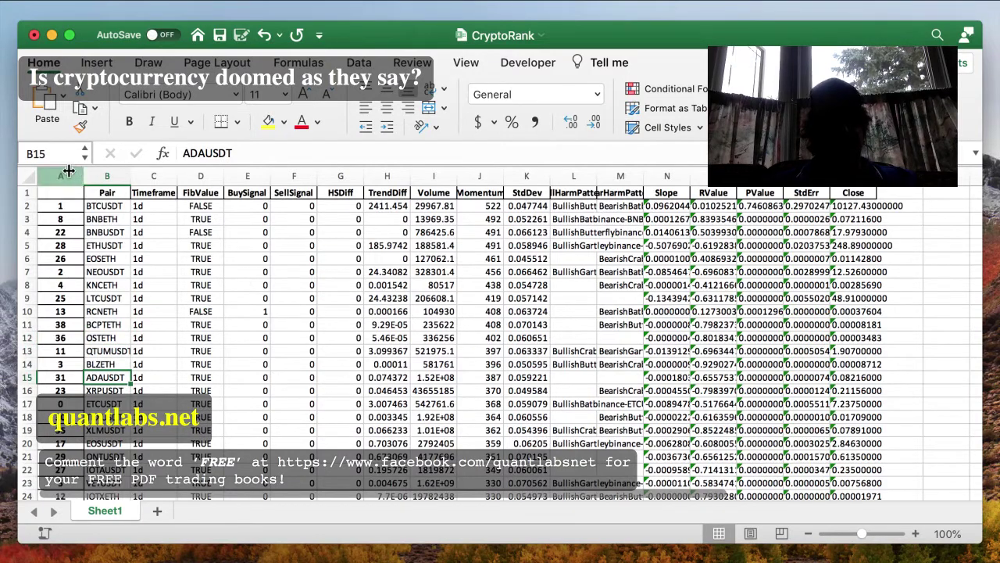
Sort columns A through R by Slope values from Z to A, treating anything that looks like a number as a number.
drag(67, 176, 875, 176)
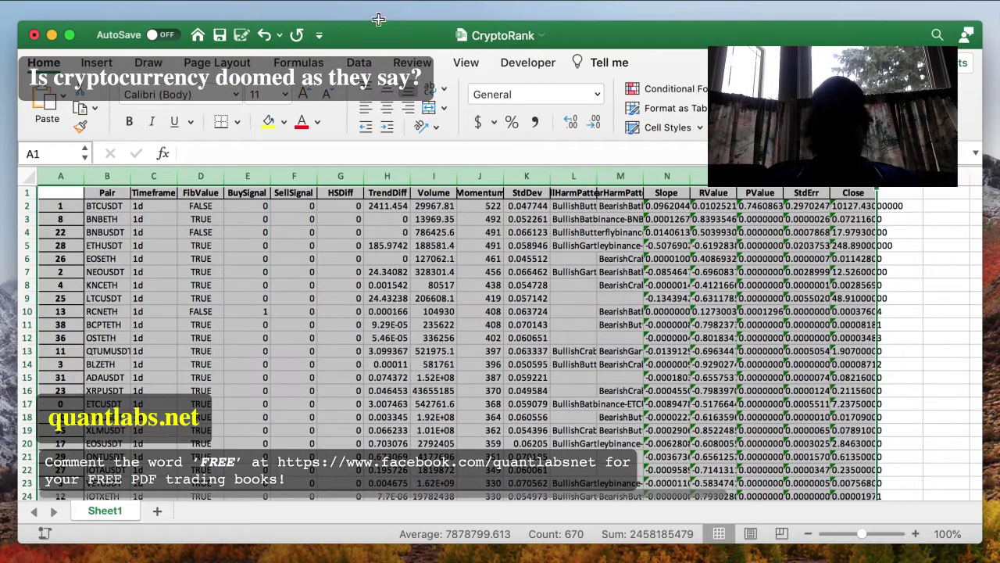
click(330, 7)
click(345, 27)
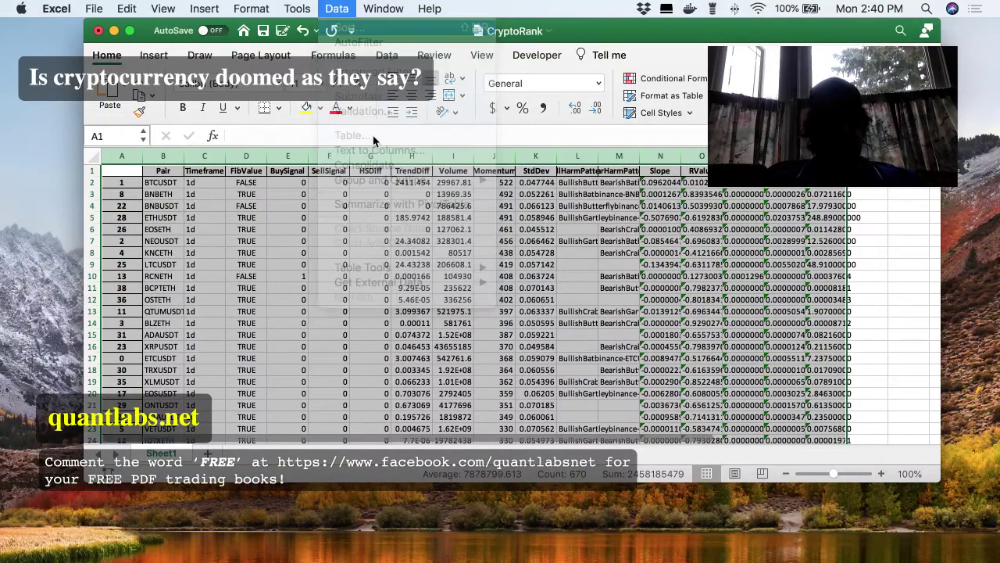
click(396, 108)
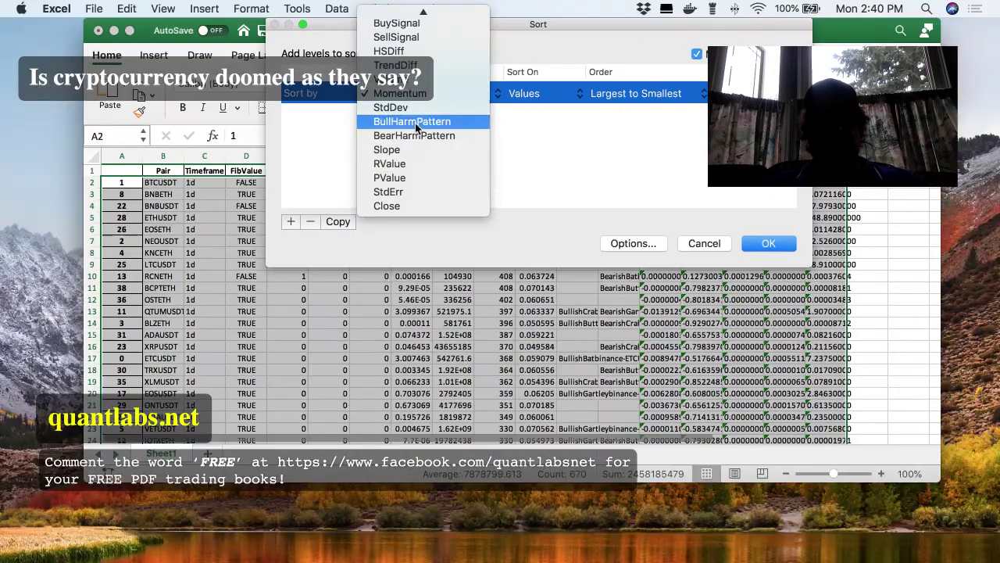
click(418, 150)
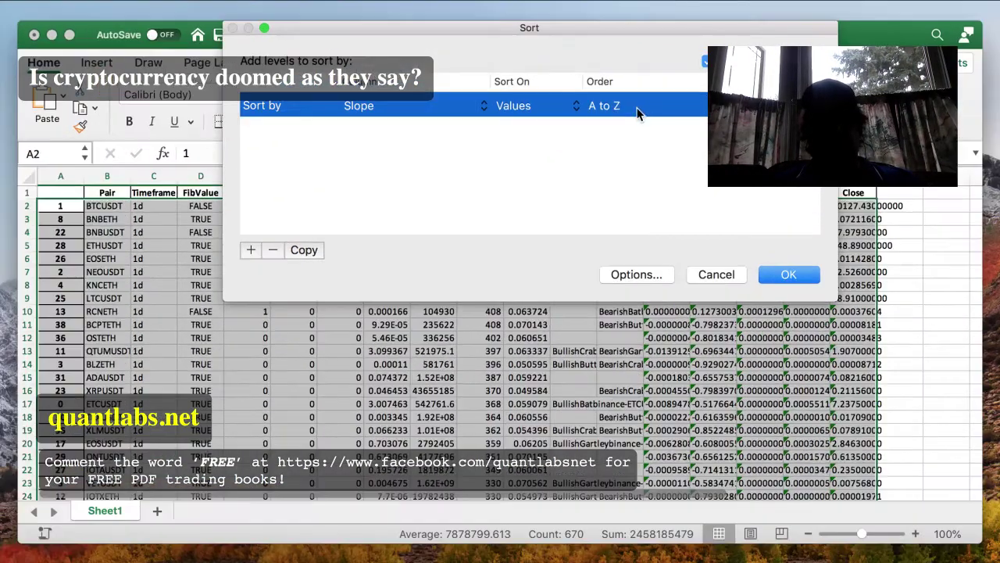
click(617, 93)
click(610, 121)
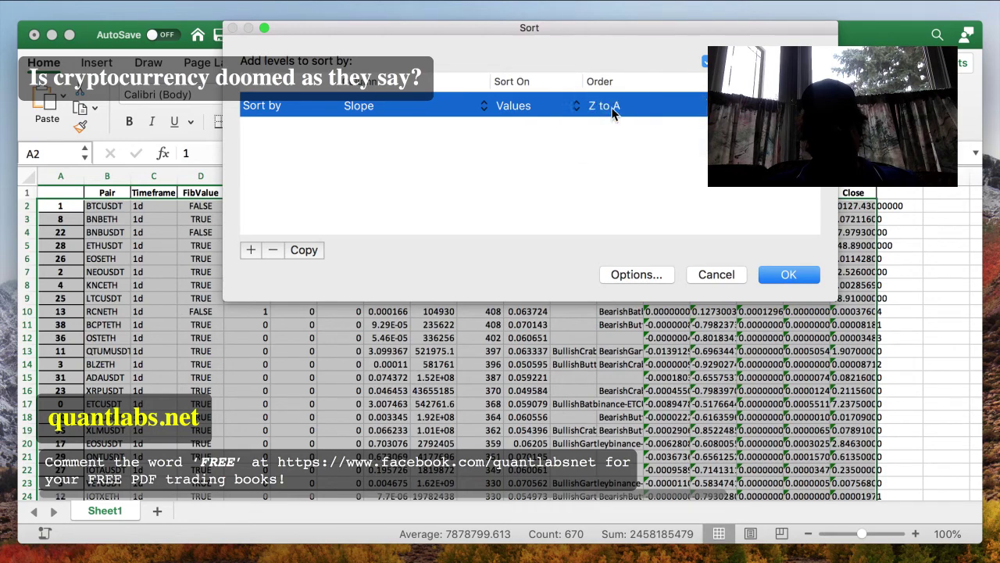
click(789, 274)
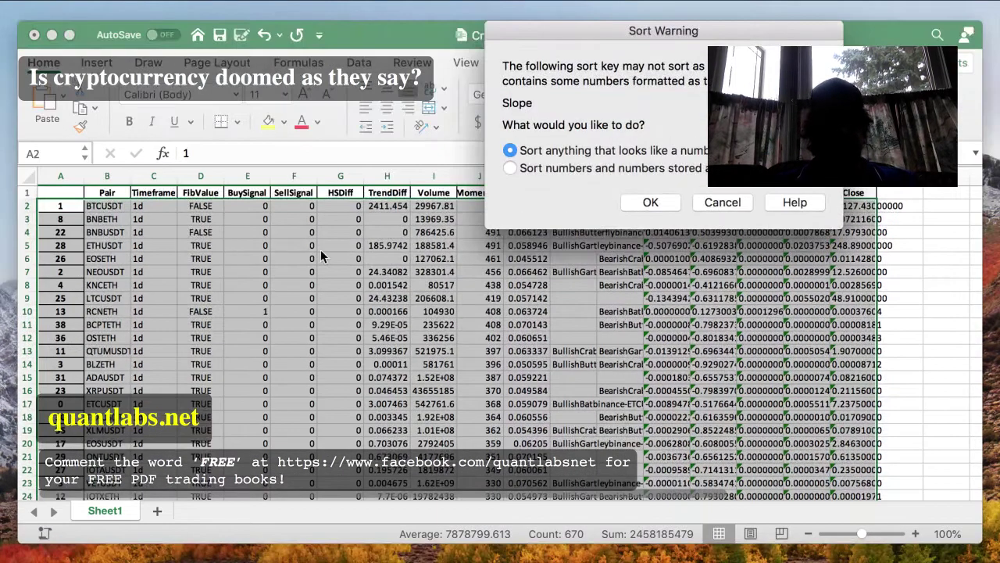
click(650, 203)
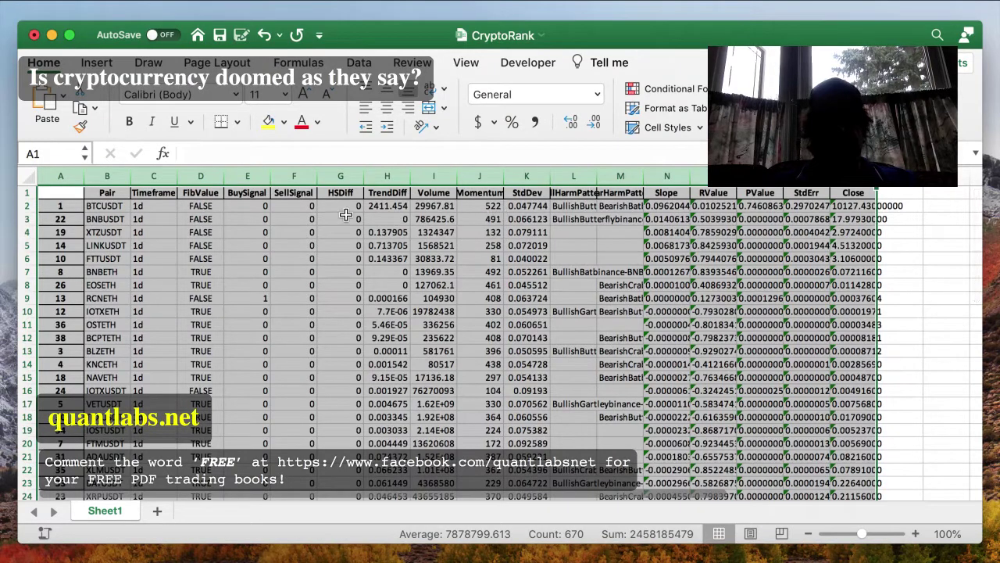
Review the Slope column from its header to the last rows, checking the values for BNBUSDT, IOTXETH and BTCUSDT.
scroll(301, 211, right, 1)
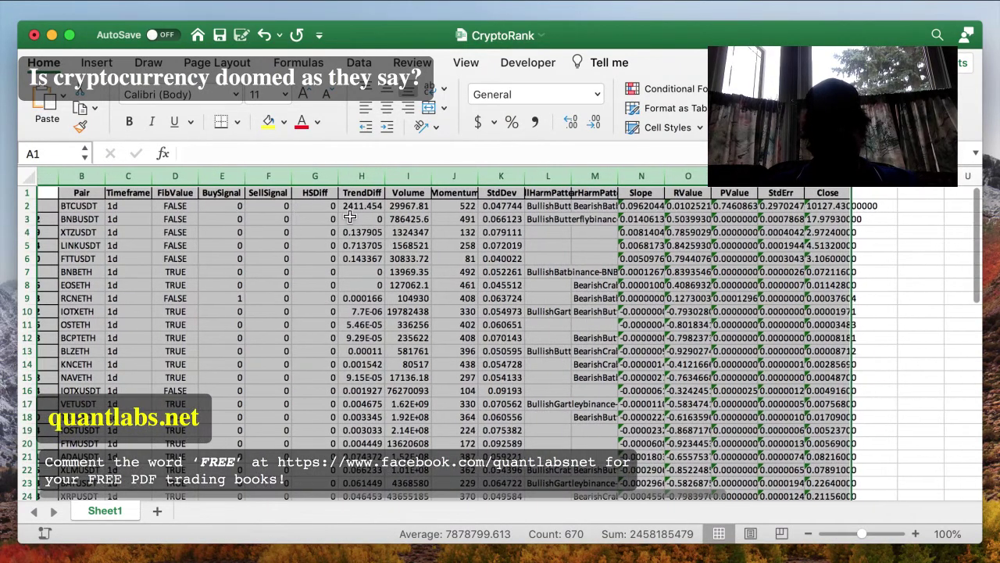
click(642, 205)
click(641, 193)
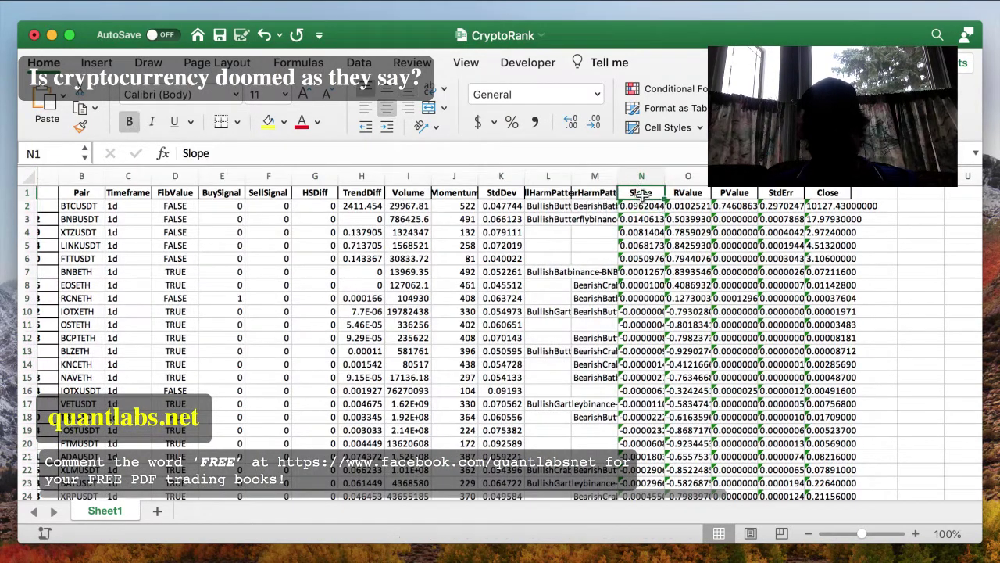
scroll(663, 290, down, 2)
scroll(662, 289, down, 10)
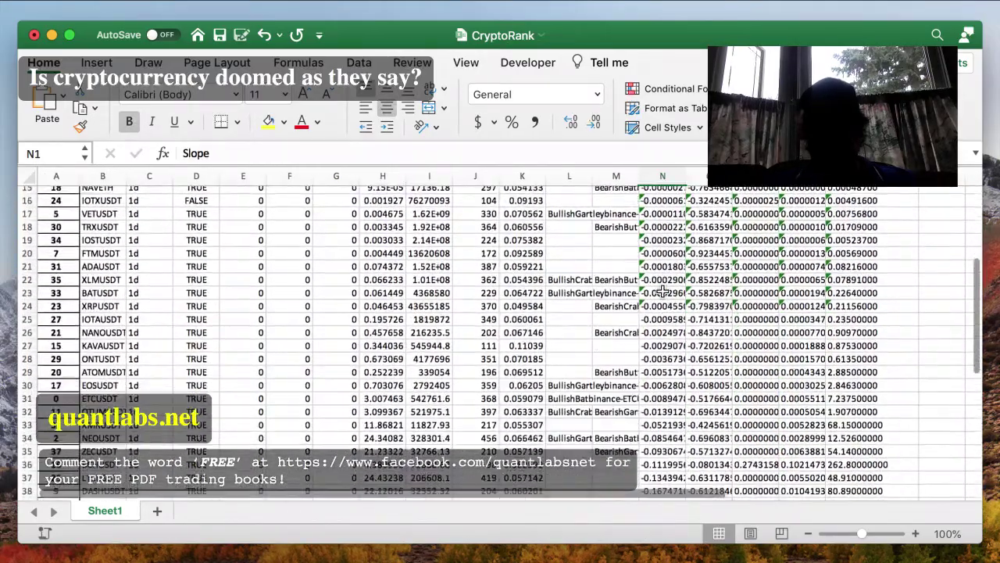
scroll(663, 290, up, 10)
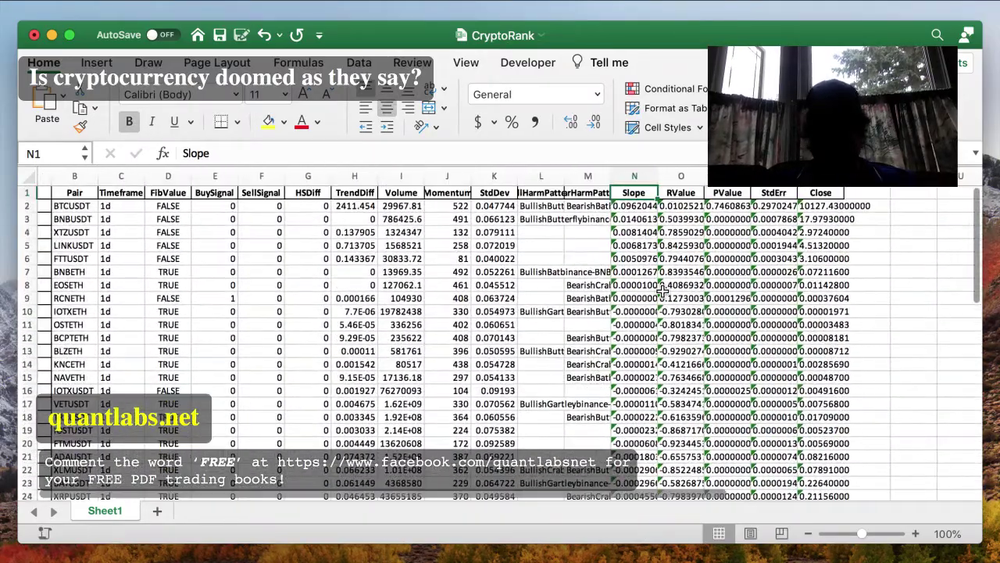
click(635, 222)
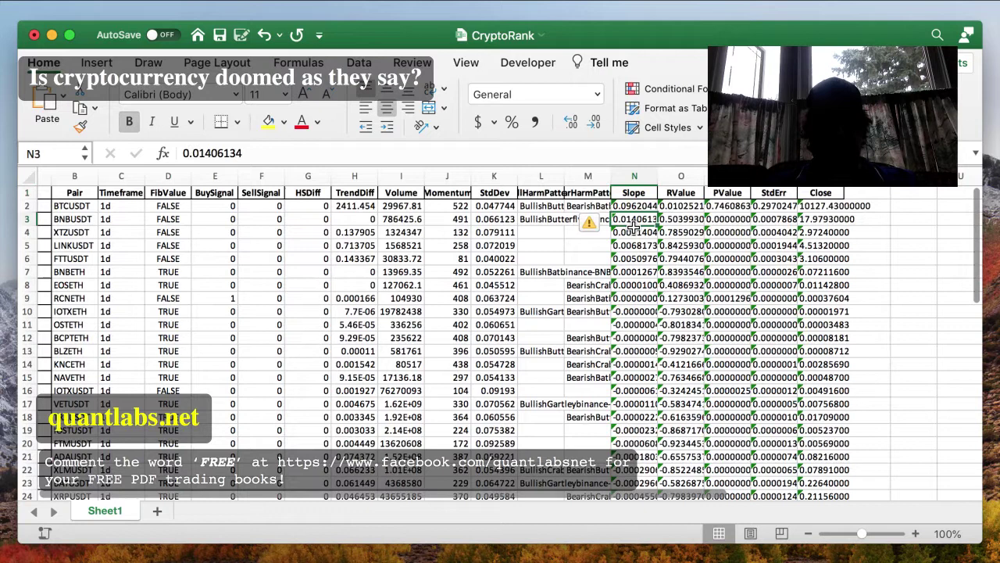
click(637, 312)
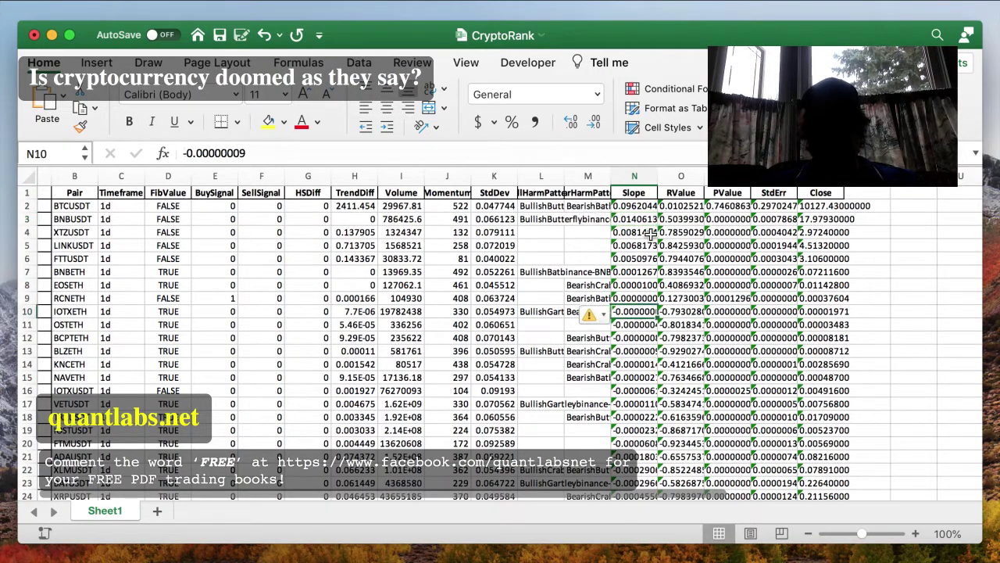
click(637, 212)
scroll(168, 220, left, 2)
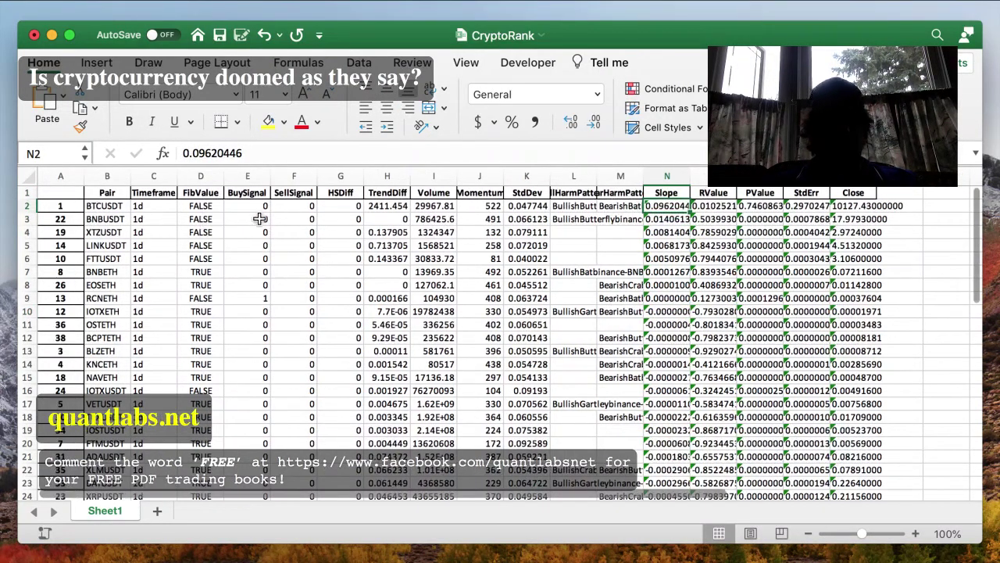
Inspect the BNBUSDT and BTCUSDT pairs at the head of the slope ranking and look across their remaining columns.
click(105, 219)
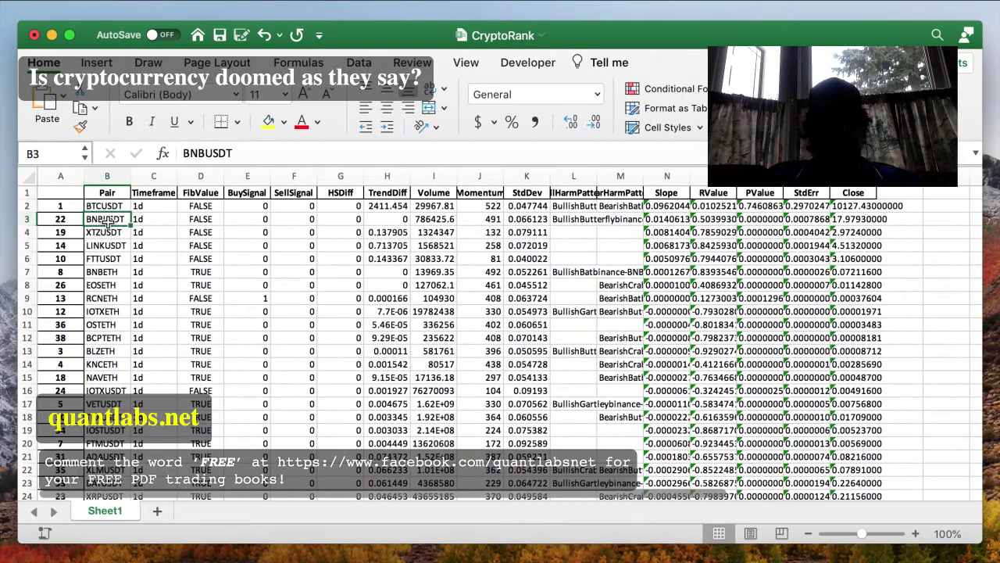
scroll(375, 275, down, 1)
scroll(389, 279, up, 1)
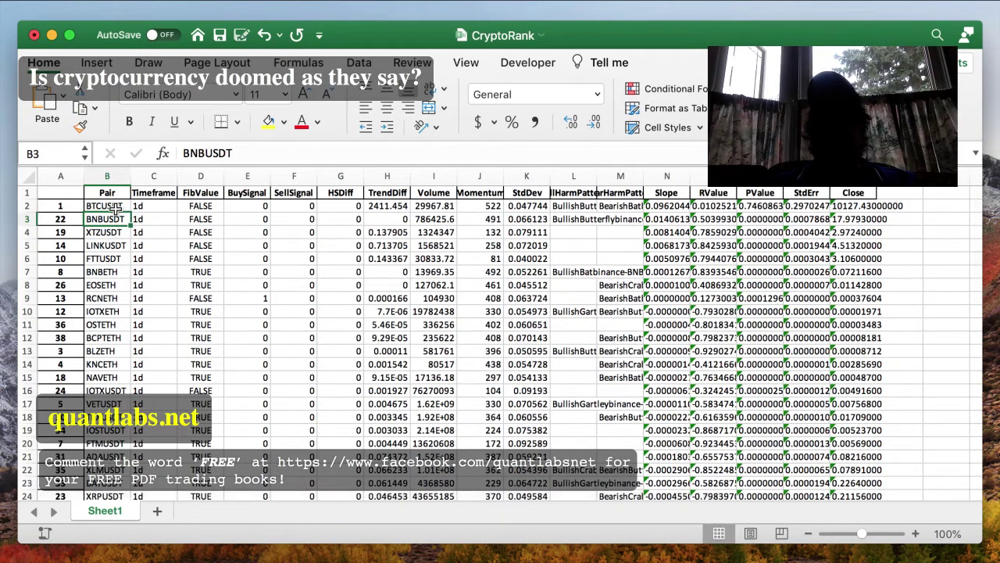
scroll(122, 205, right, 1)
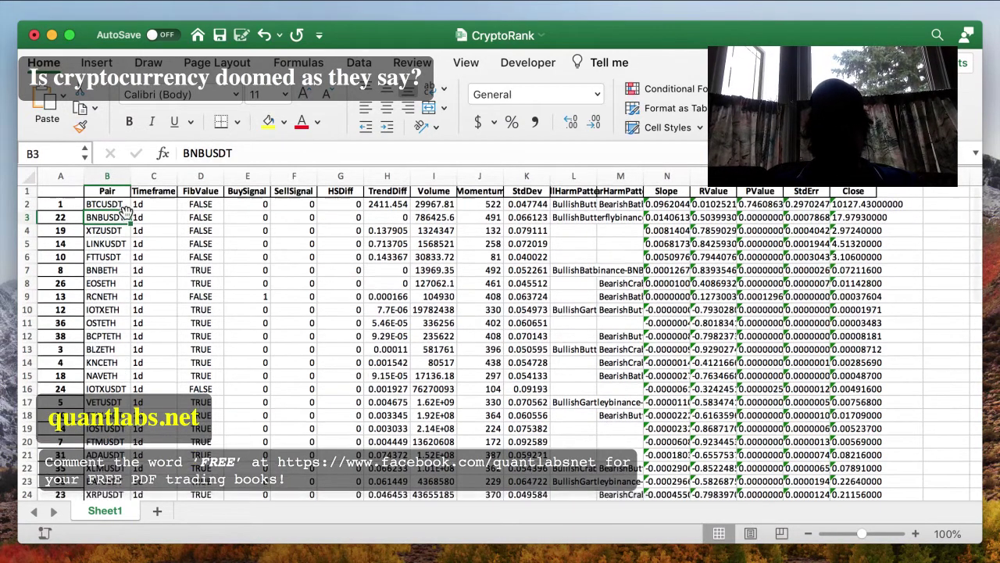
click(117, 204)
scroll(111, 202, right, 1)
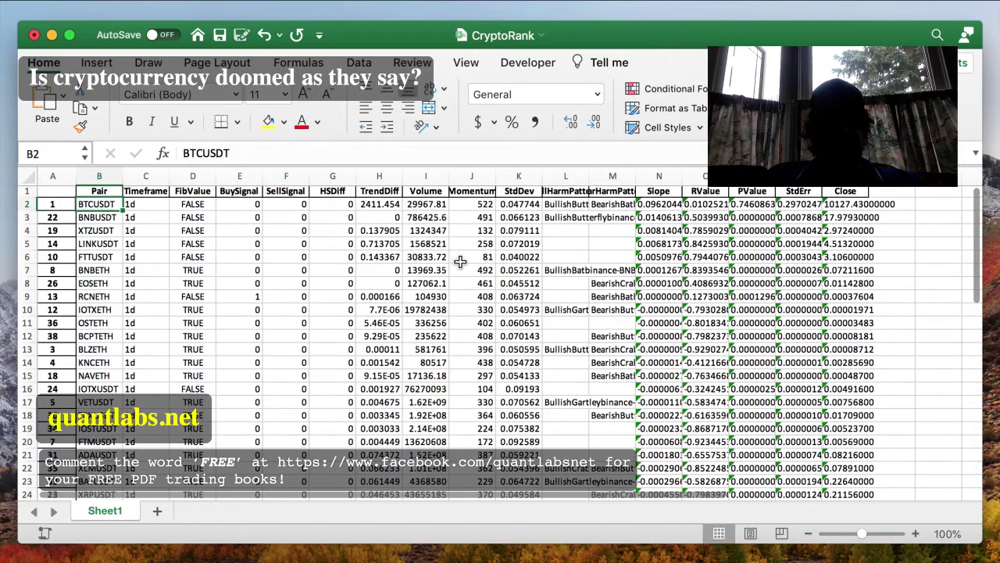
scroll(430, 254, right, 2)
scroll(454, 260, left, 2)
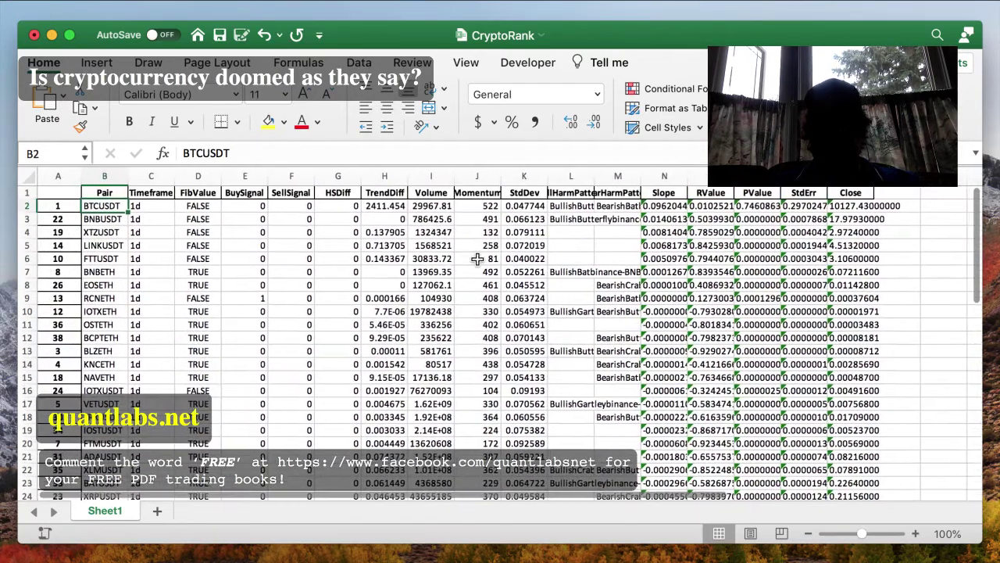
Compare the Slope values of XTZUSDT and LINKUSDT.
click(664, 233)
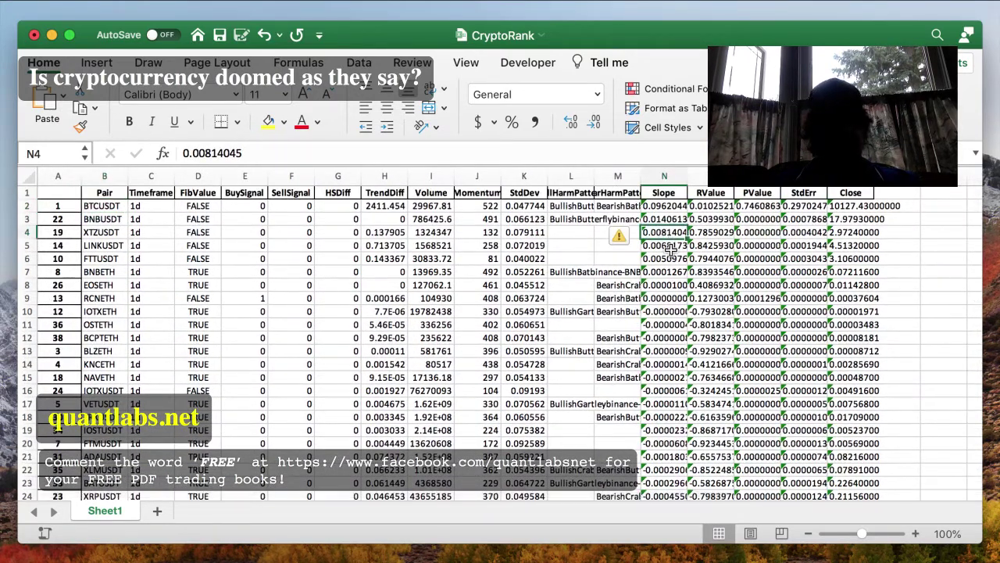
click(664, 246)
click(664, 233)
click(666, 245)
click(664, 233)
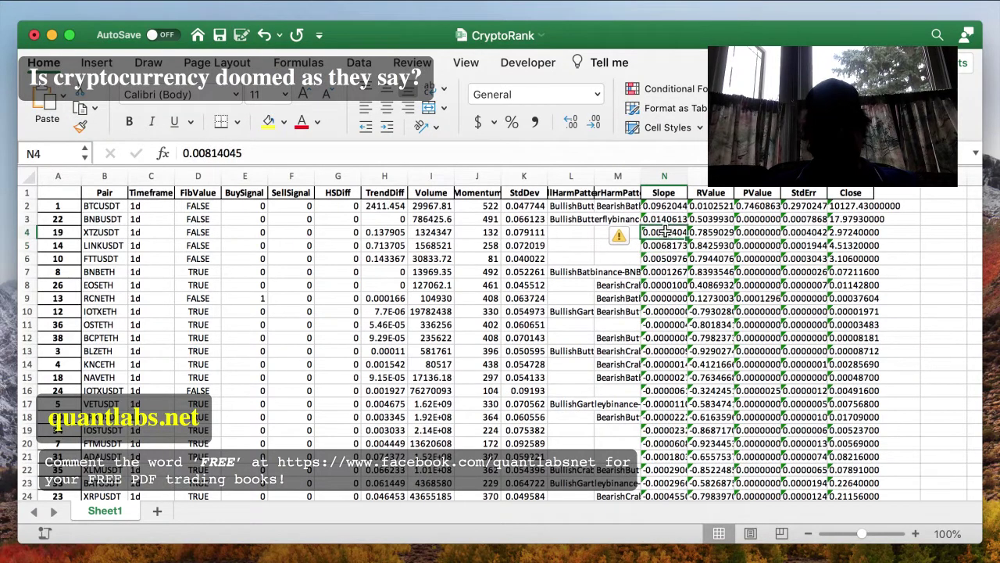
click(666, 245)
click(664, 233)
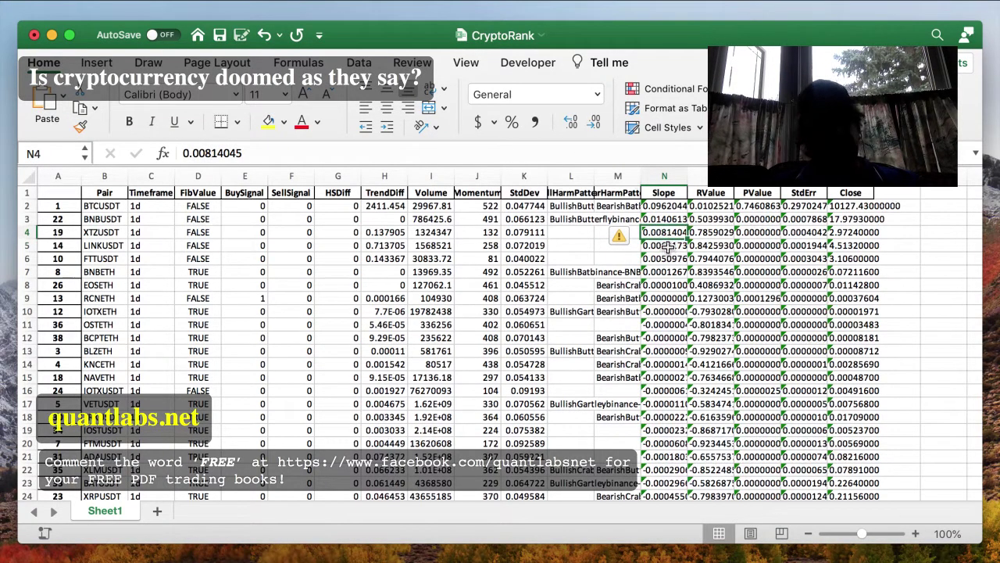
click(666, 245)
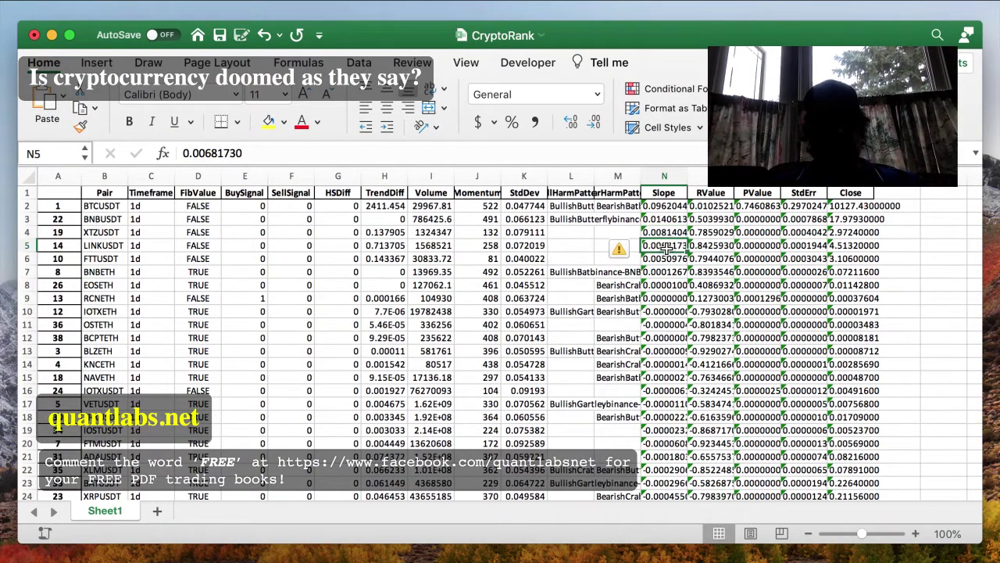
click(664, 232)
click(669, 246)
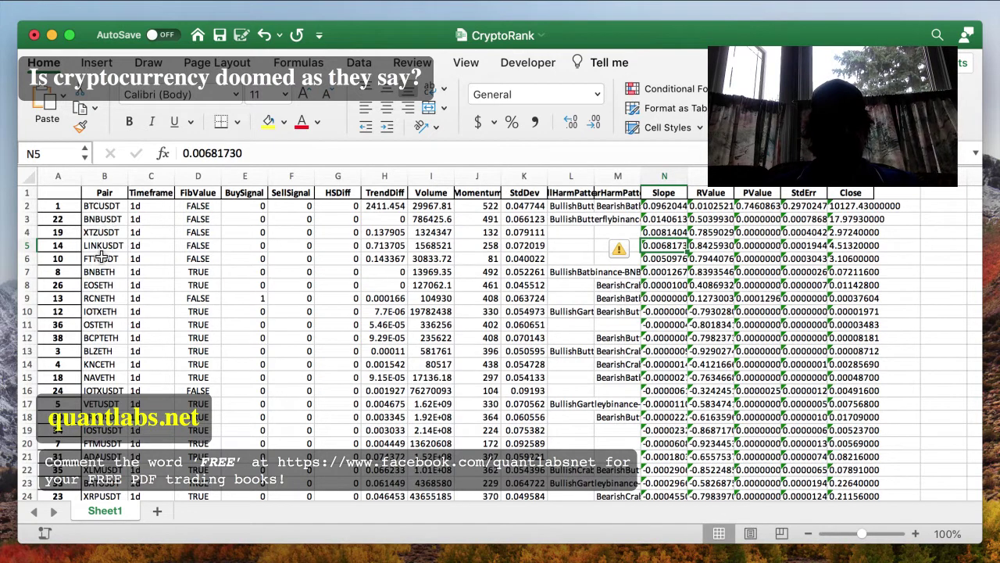
Check the Slope values of FTTUSDT, BNBETH, EOSETH and RCNETH, and return to the BTCUSDT pair.
click(664, 259)
click(670, 272)
click(673, 287)
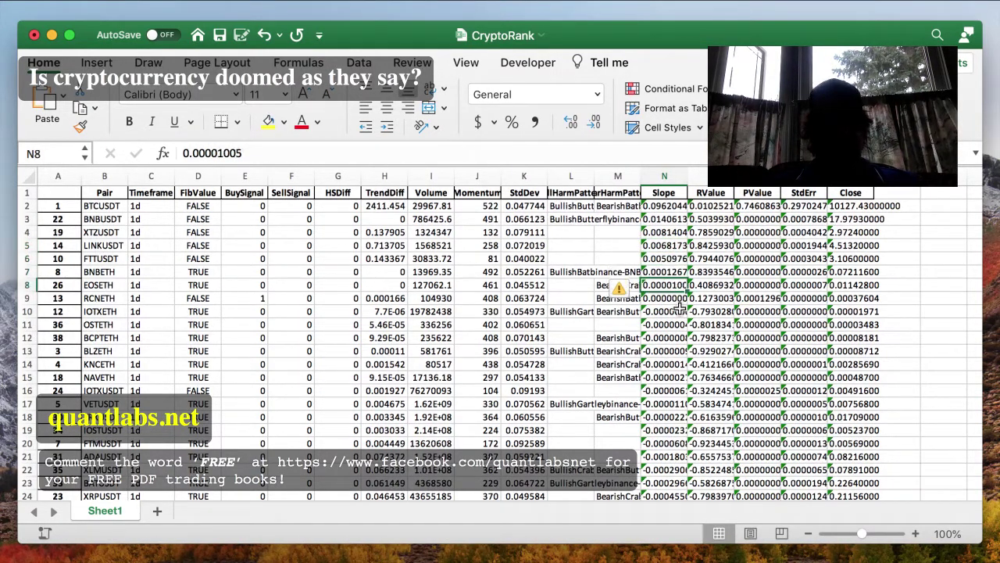
click(669, 297)
click(662, 284)
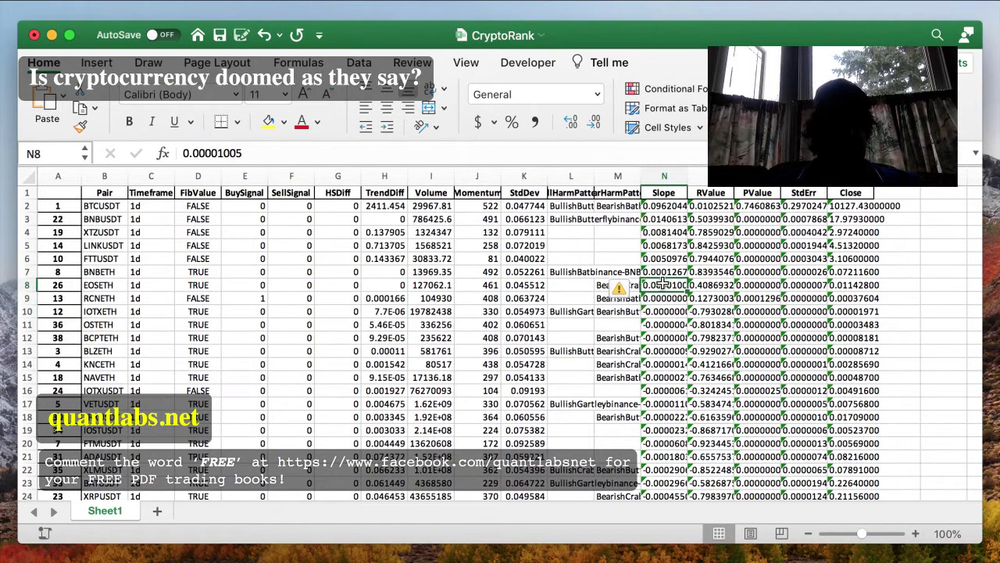
click(664, 262)
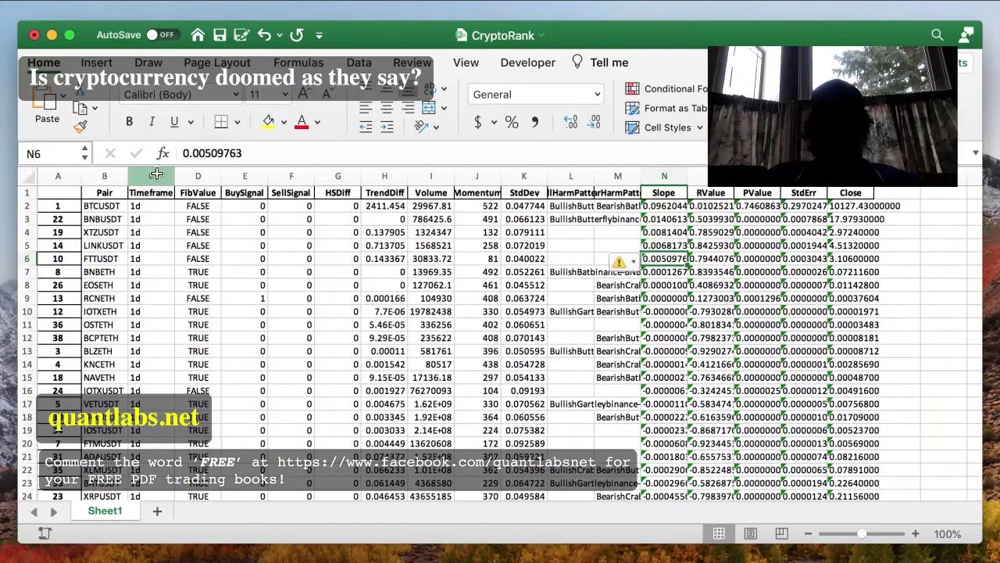
click(100, 205)
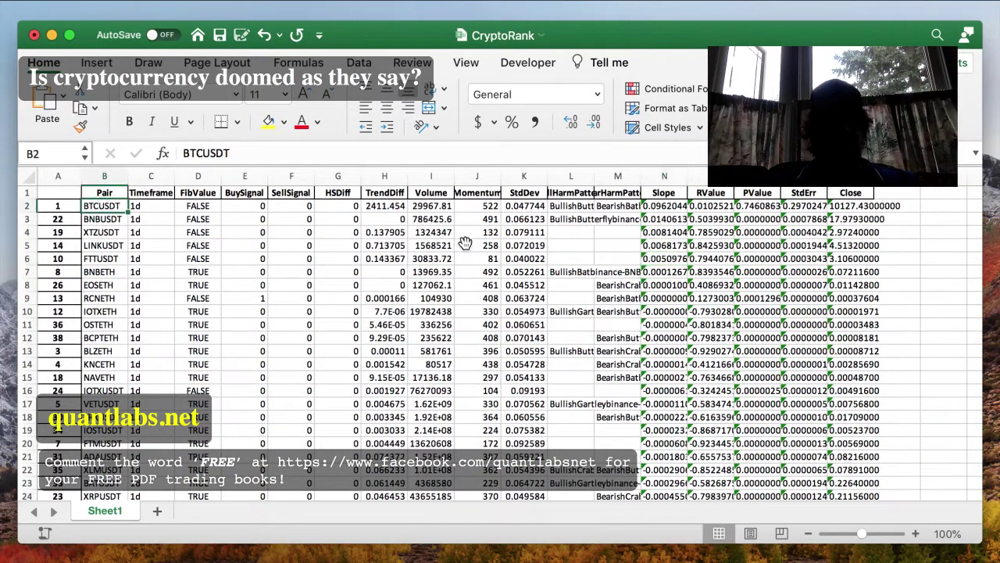
Sort columns A through R by StdDev values from smallest to largest and select the first-ranked pair.
drag(66, 175, 835, 191)
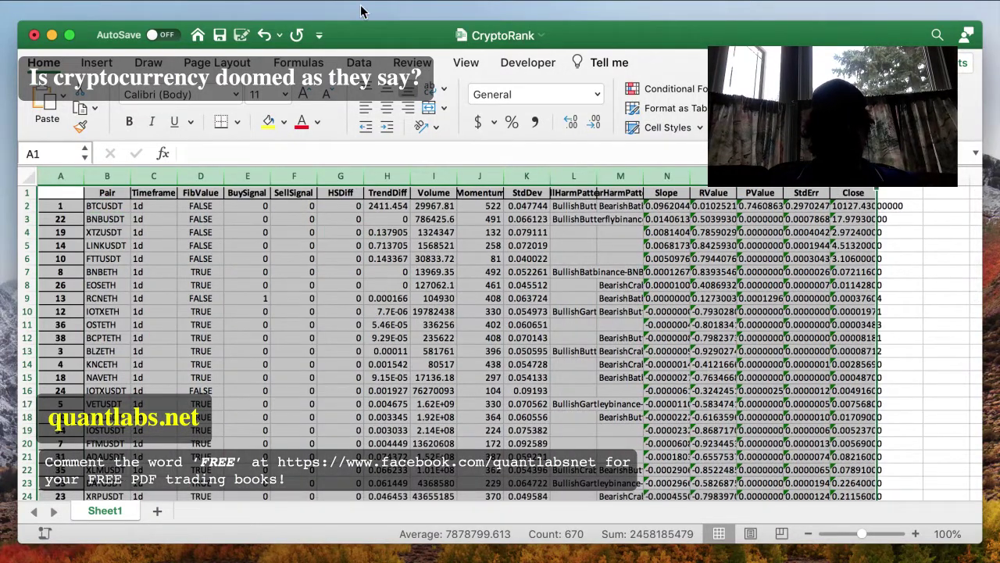
click(302, 16)
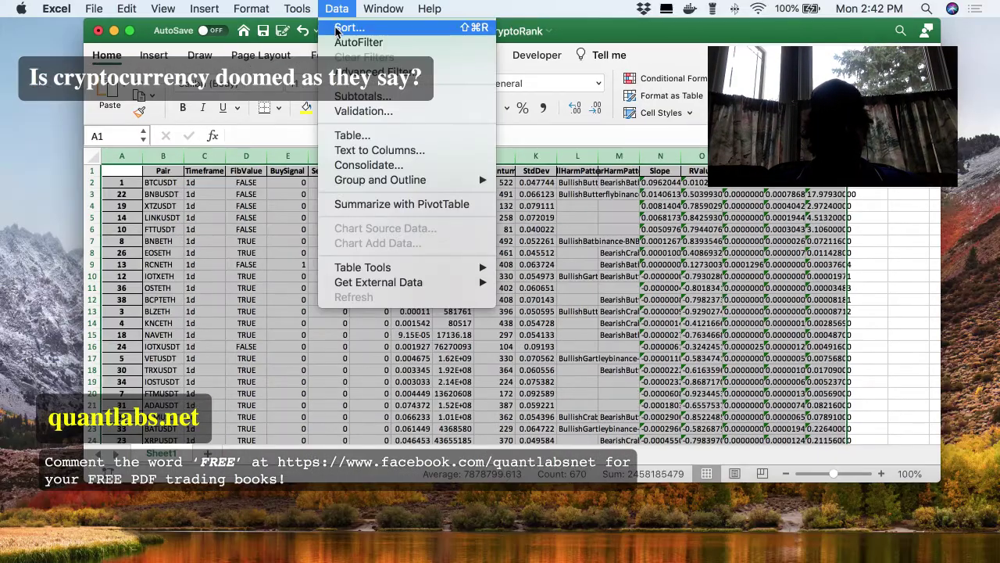
click(300, 33)
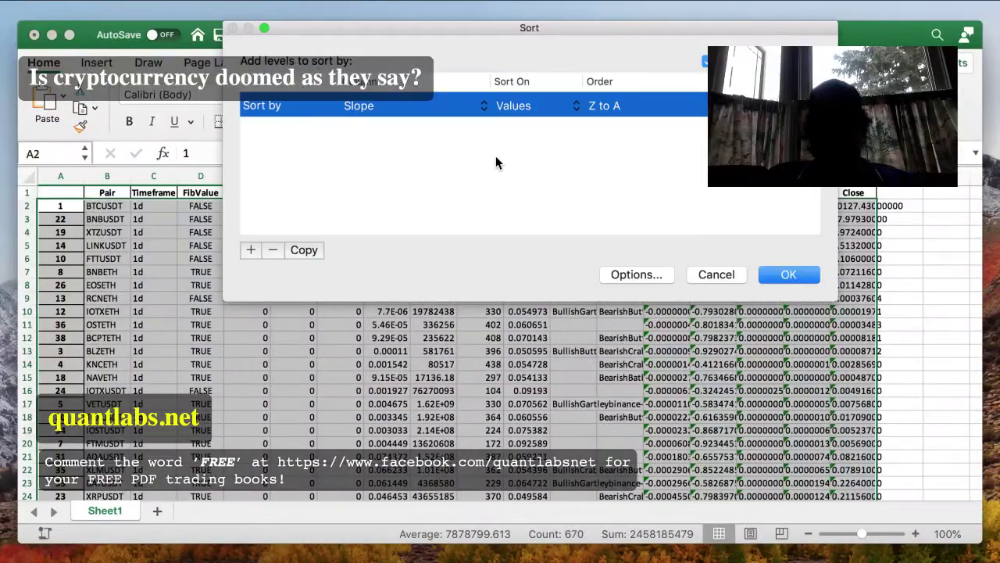
click(368, 107)
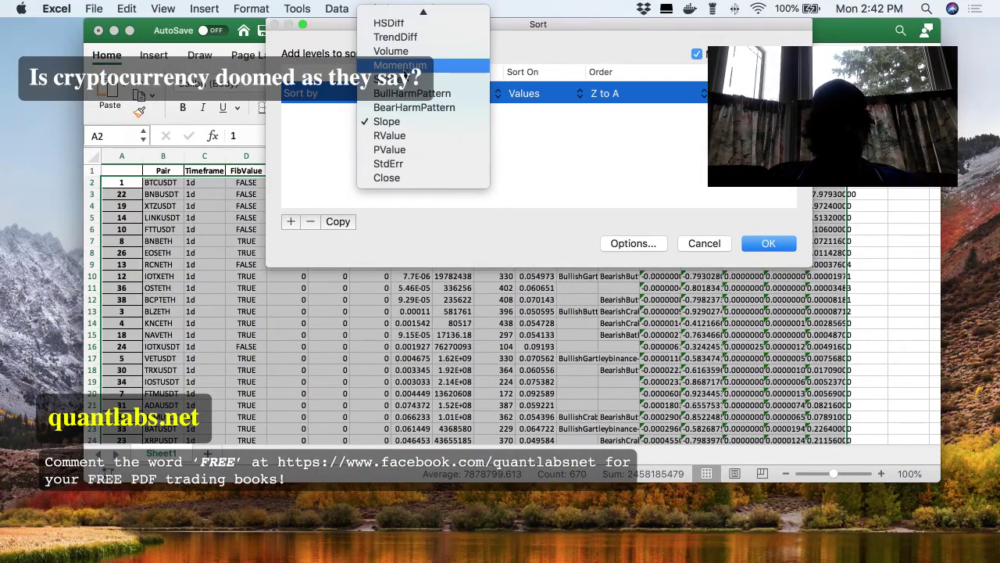
click(391, 79)
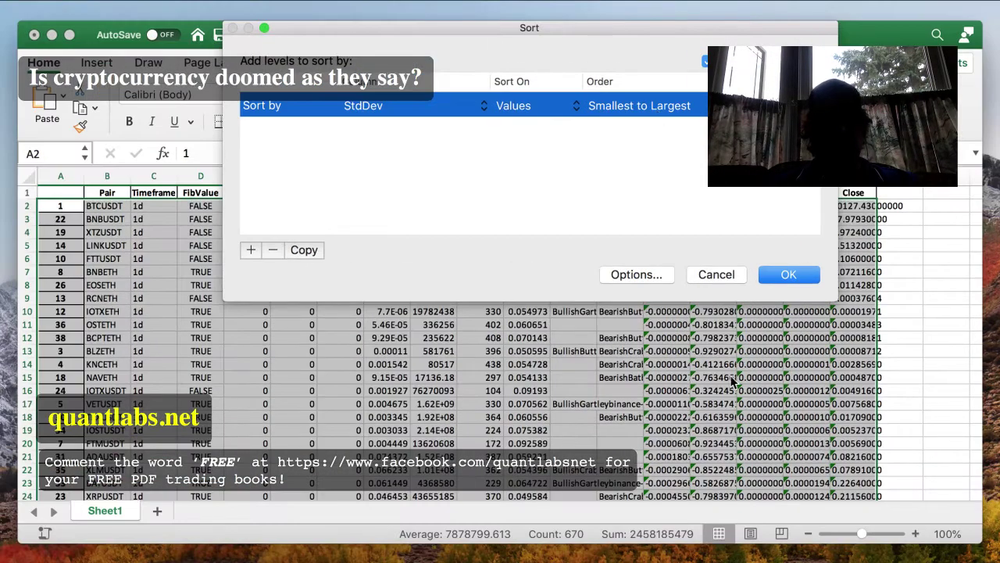
click(790, 275)
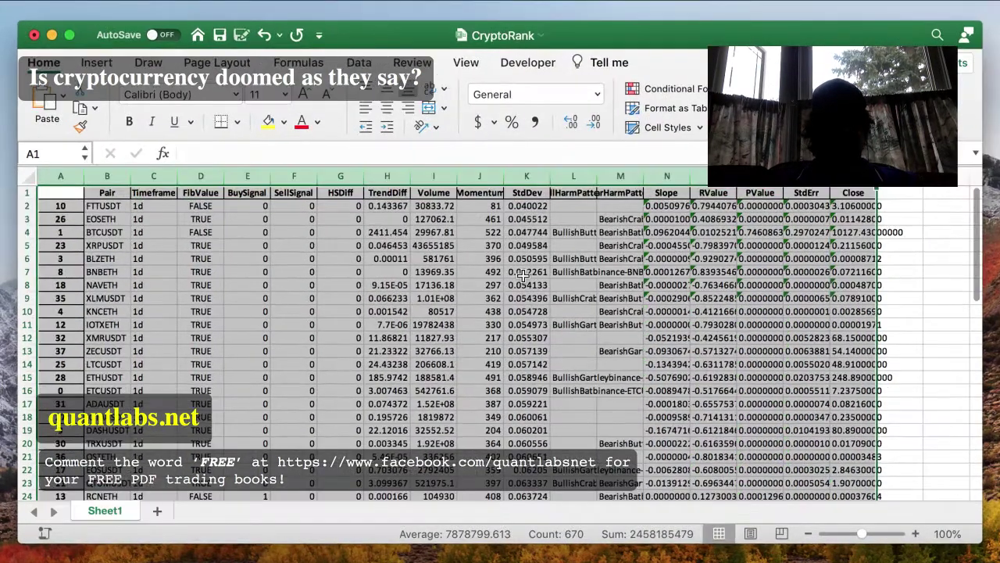
click(100, 208)
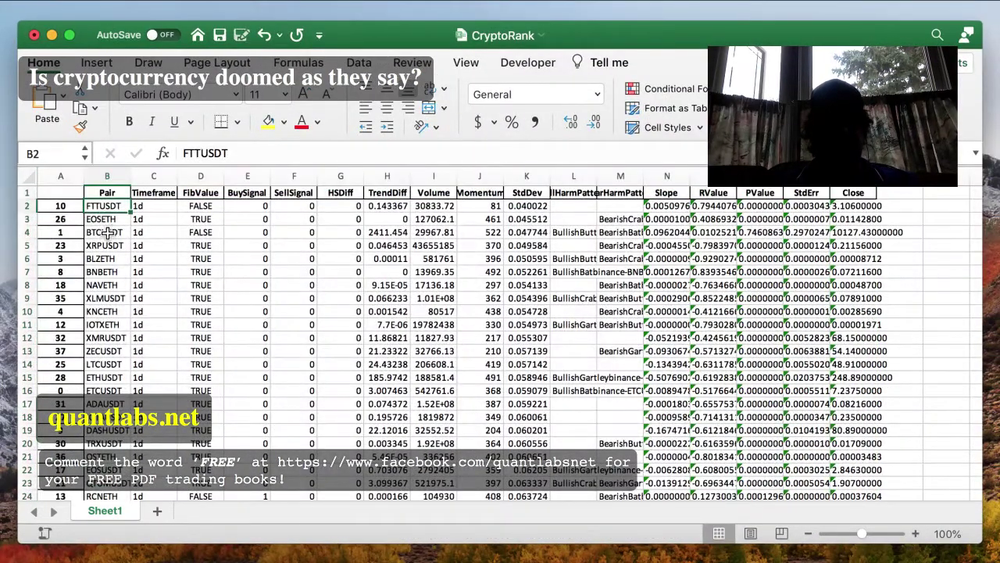
Switch to MotiveWave and chart the BTC/USD Shark scan result rated Very Good with scan time 14:05:42.
click(110, 232)
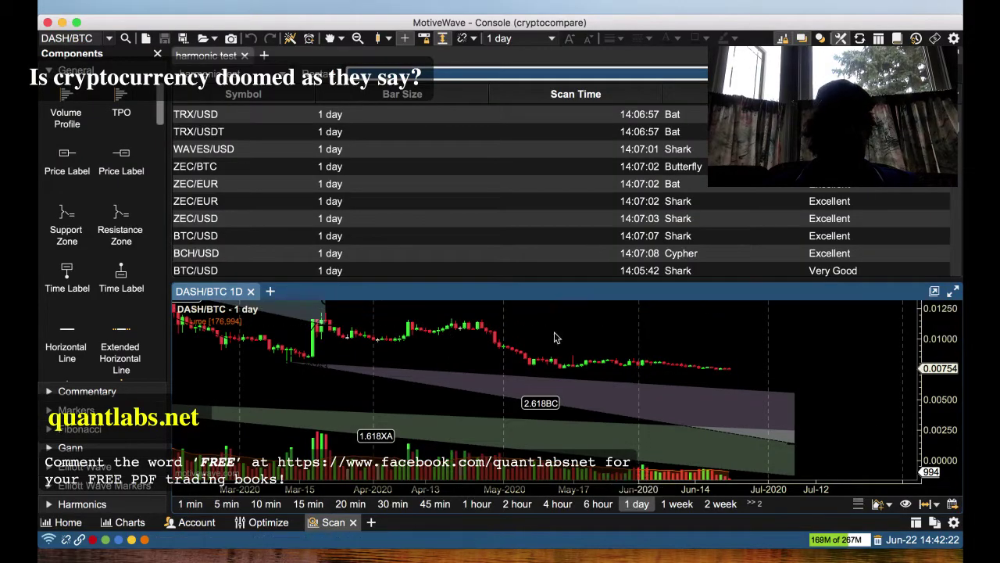
scroll(199, 233, down, 3)
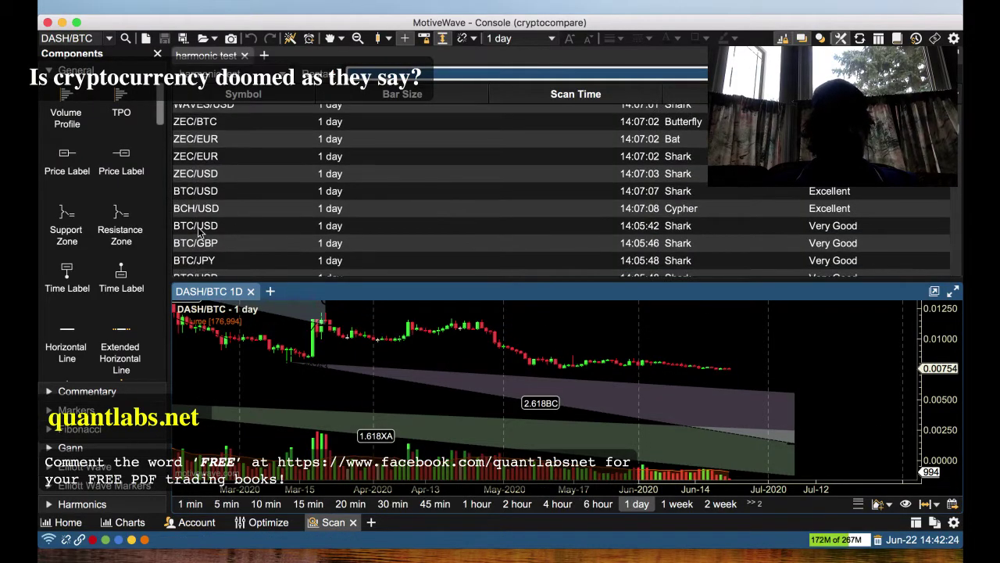
click(222, 228)
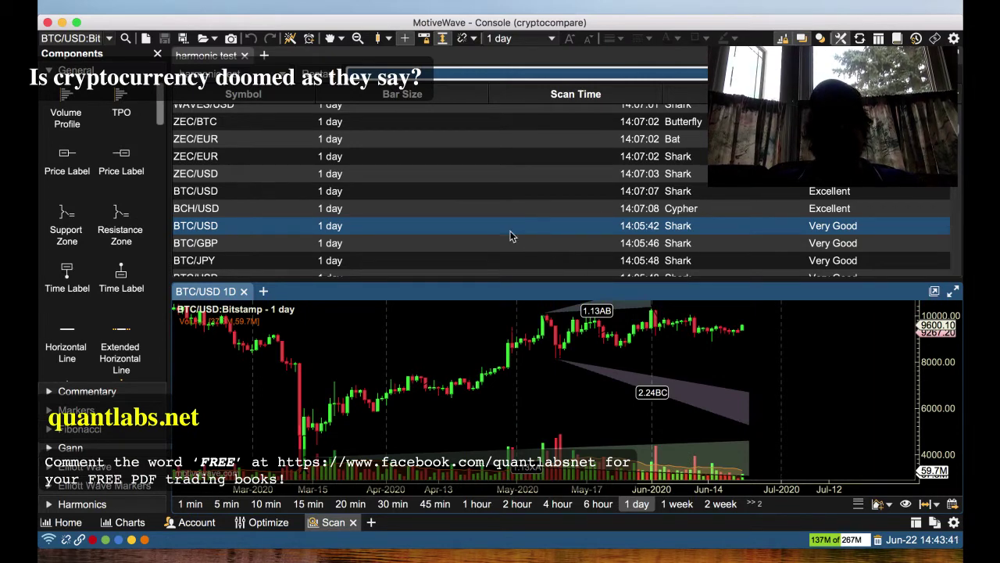
Review the symbols, patterns and ratings in the harmonic scan results up to the head of the list, alongside the BTC/USD chart.
scroll(510, 232, up, 5)
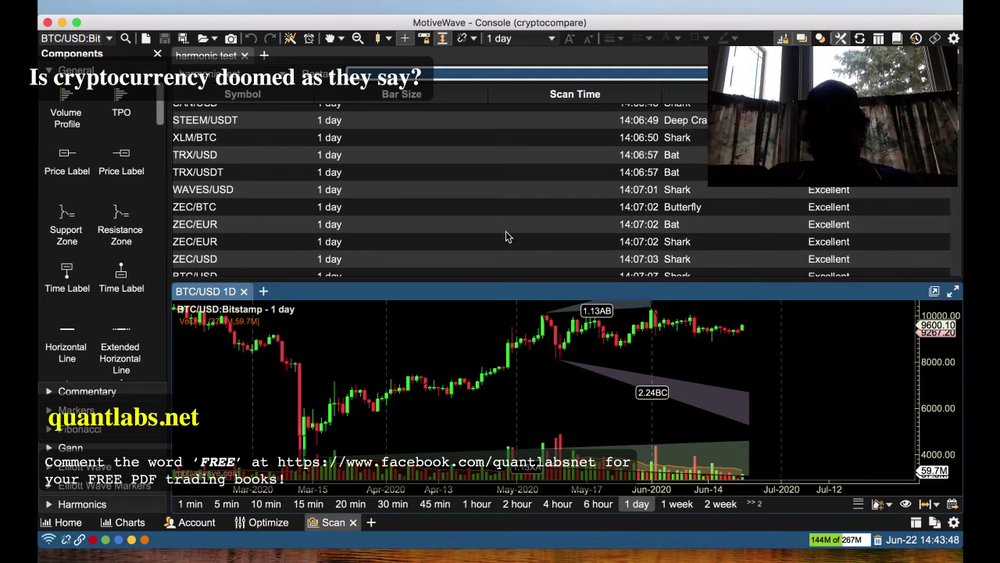
scroll(505, 231, up, 1)
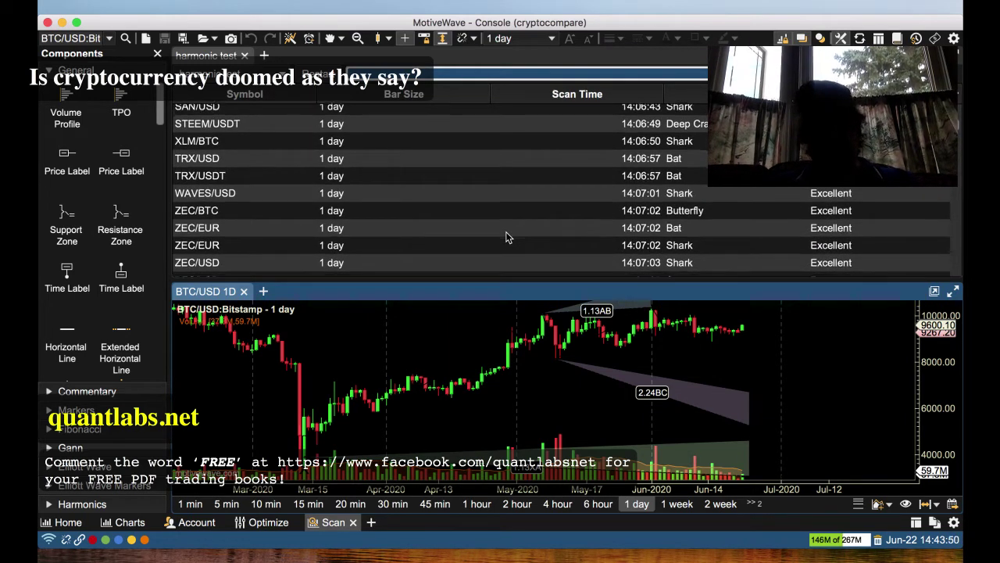
scroll(506, 236, down, 1)
scroll(506, 236, up, 5)
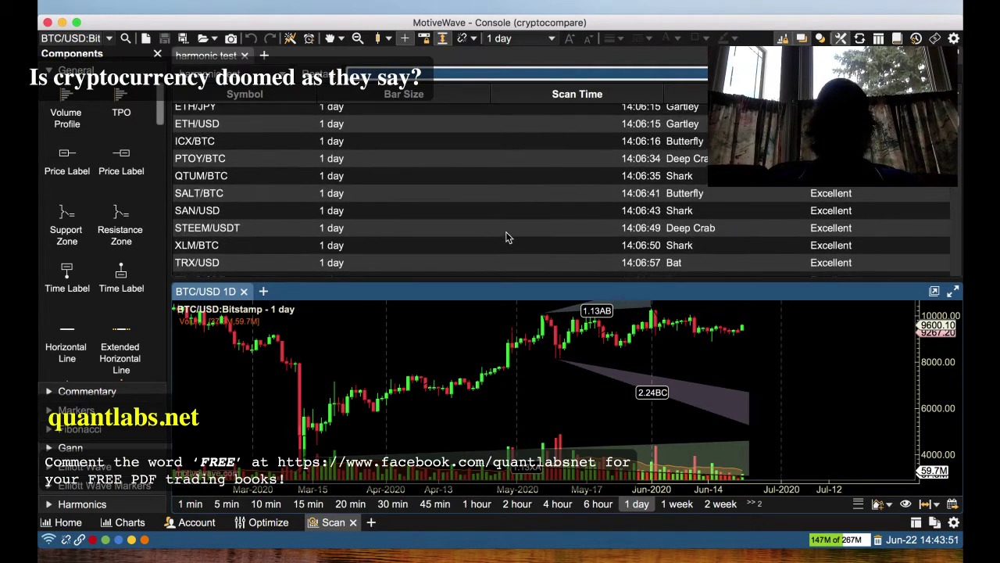
scroll(506, 237, down, 5)
scroll(505, 237, up, 10)
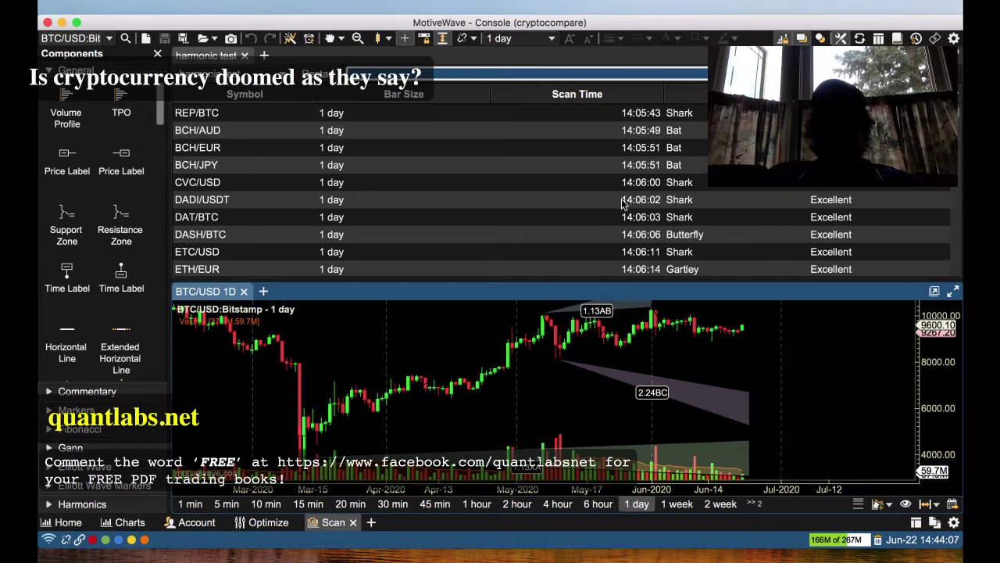
scroll(629, 200, right, 1)
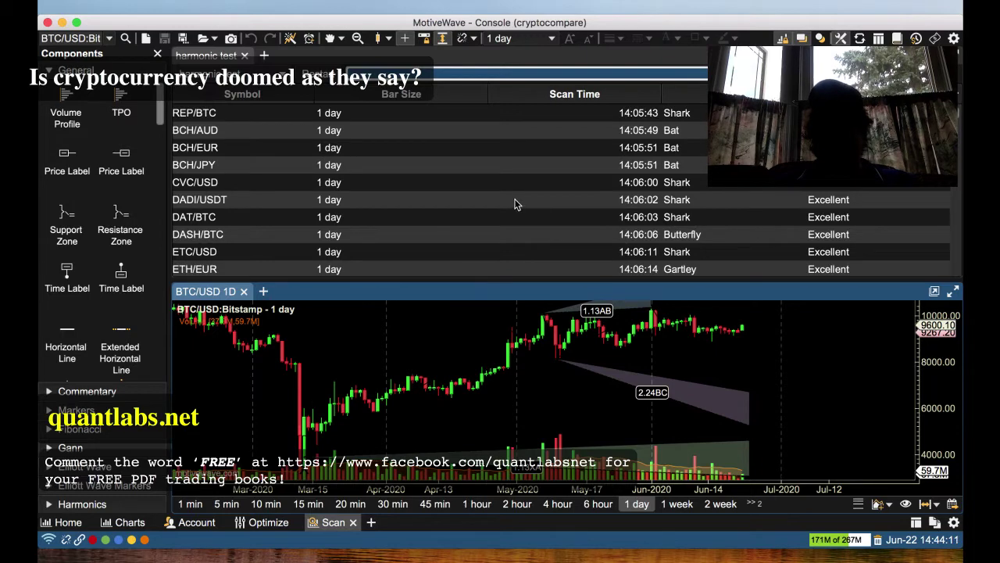
scroll(514, 205, down, 3)
scroll(515, 205, up, 3)
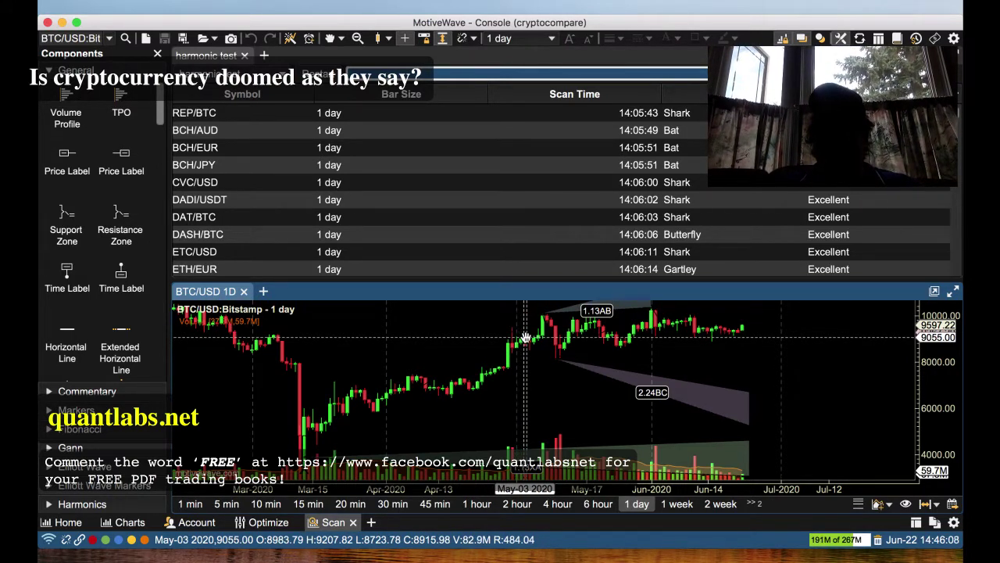
mouse_move(527, 338)
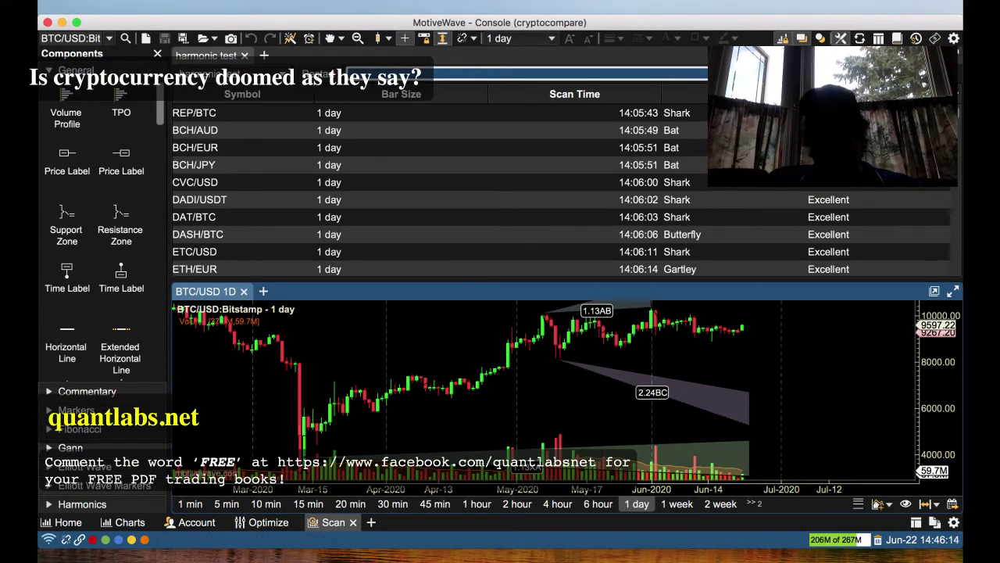
Return to the CryptoRank workbook and look over the pairs ranked by StdDev and their columns.
click(805, 556)
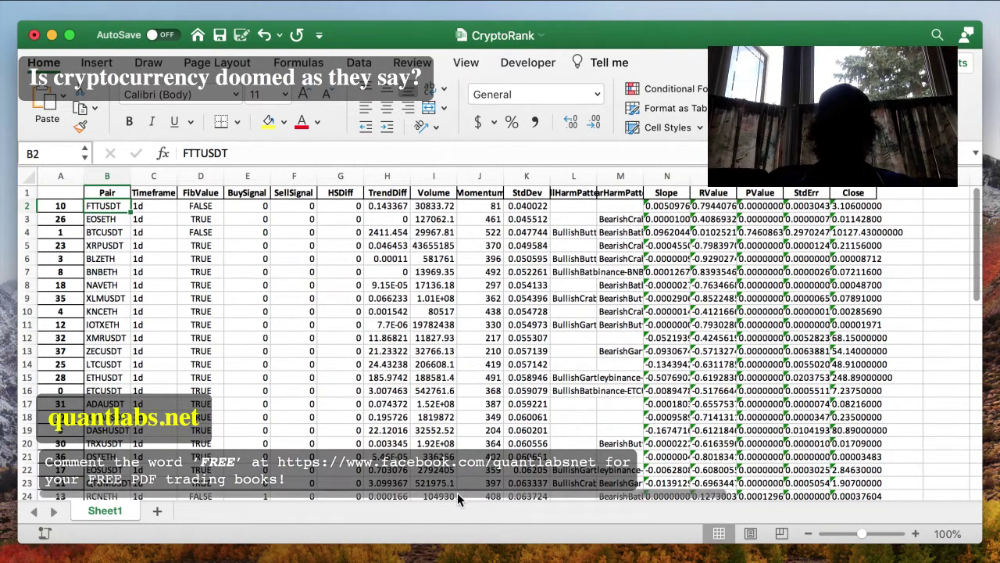
scroll(439, 395, down, 3)
scroll(439, 395, up, 3)
scroll(438, 395, right, 1)
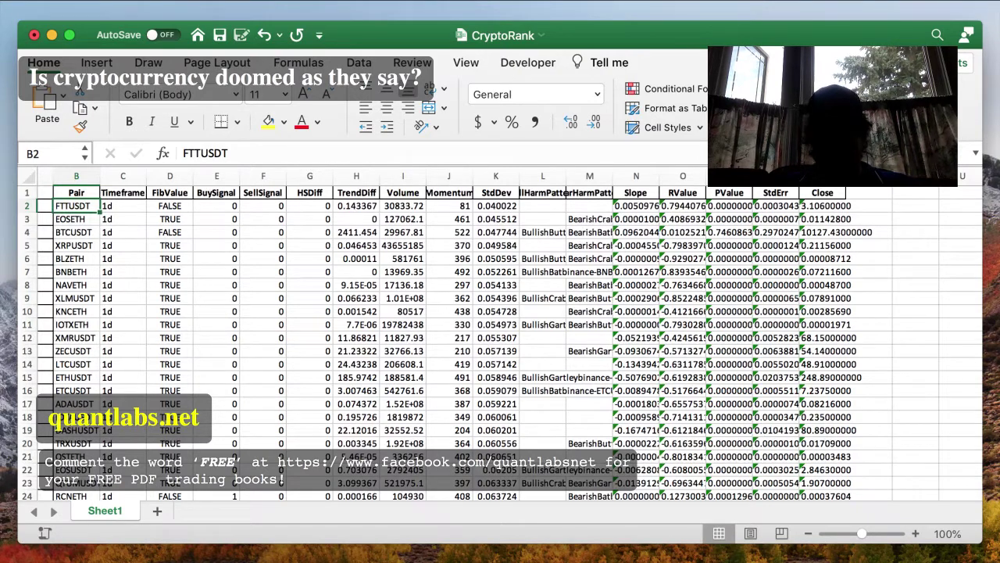
Switch to Word and bring the CryptoRisk document to the front.
key(super+Tab)
click(398, 7)
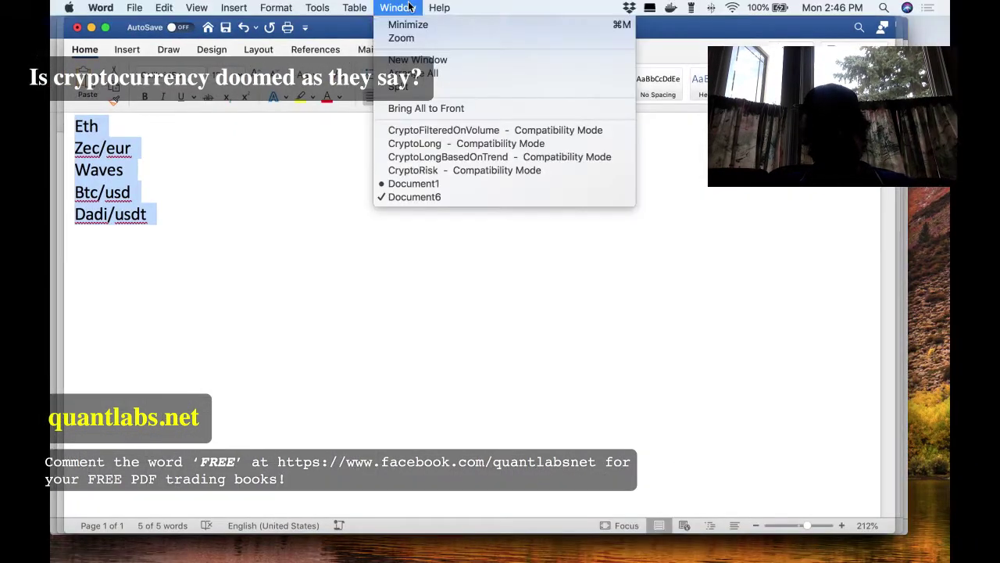
click(522, 170)
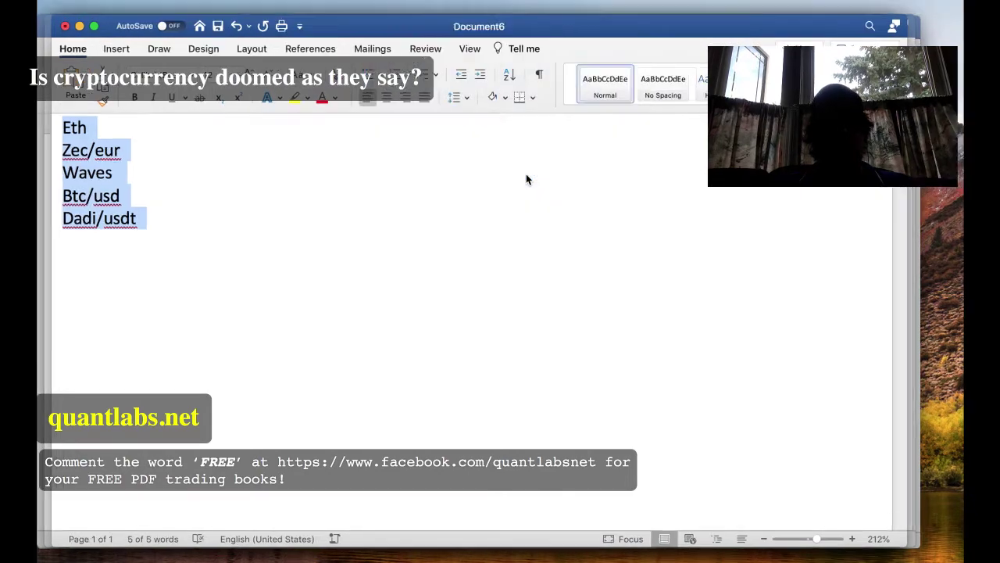
Find the Risk Direction and Risk Profile section at the end of CryptoRisk and select its Negative line.
scroll(513, 199, up, 15)
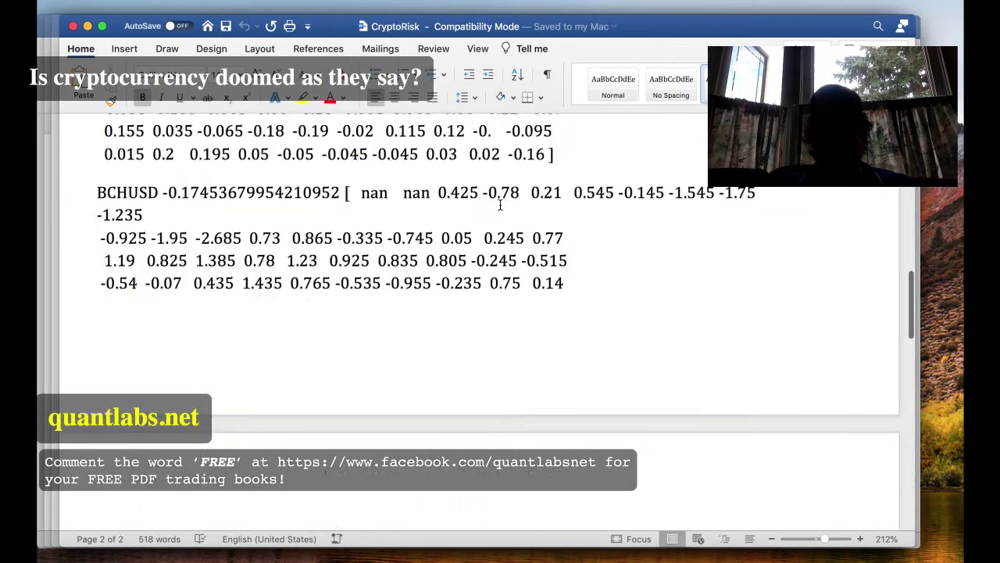
scroll(500, 204, up, 5)
scroll(404, 180, down, 12)
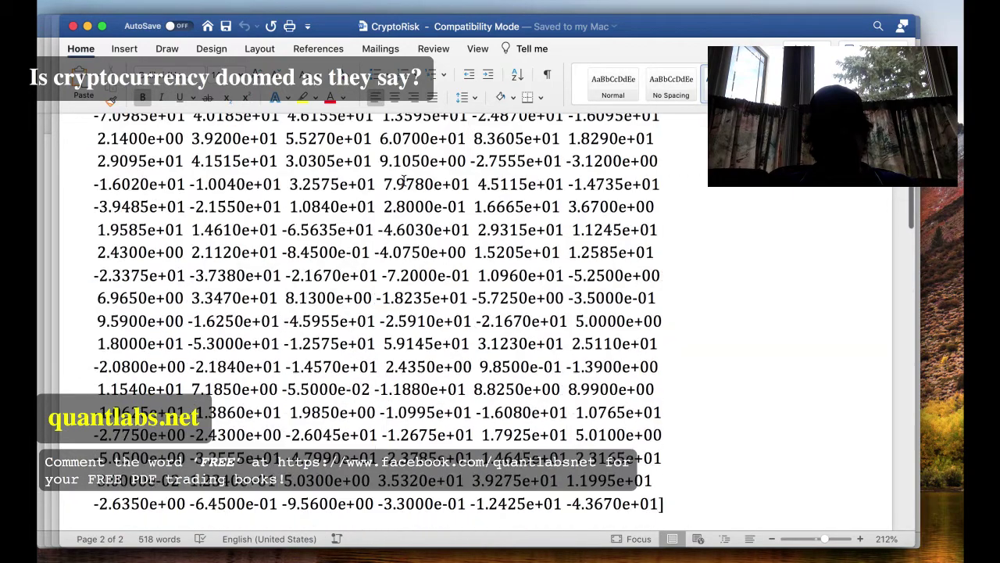
scroll(404, 179, down, 10)
scroll(404, 179, up, 3)
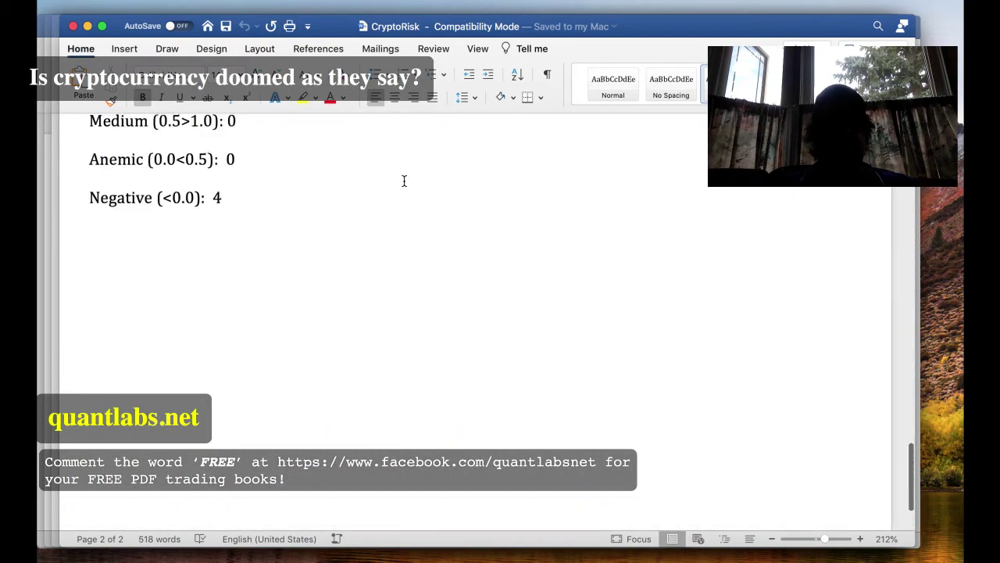
scroll(404, 179, up, 2)
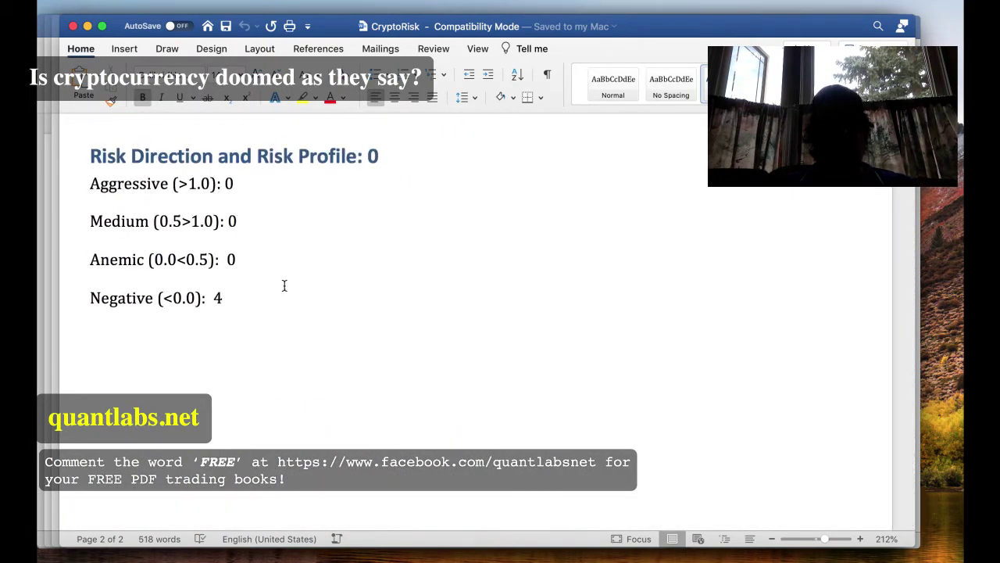
triple_click(117, 297)
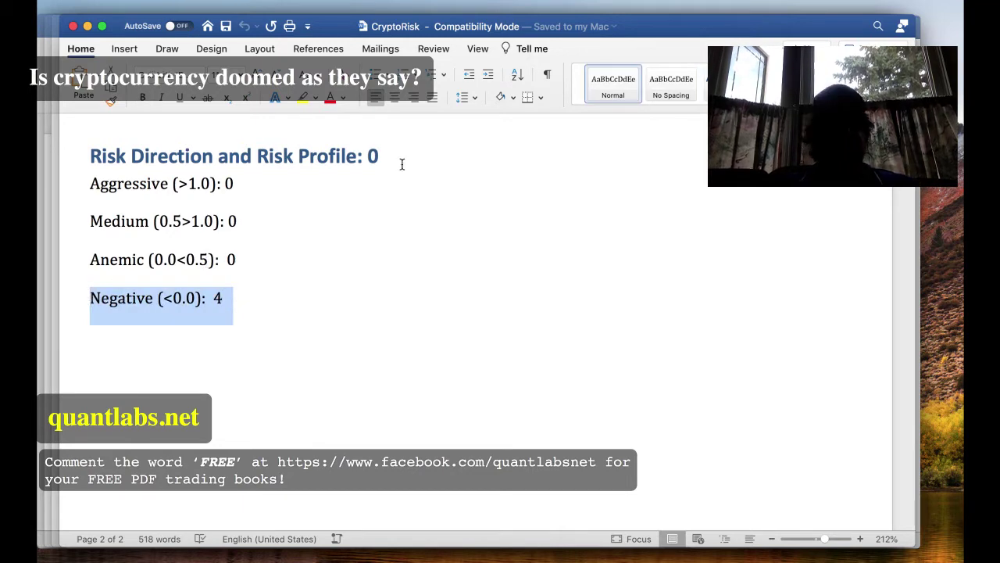
Switch from the CryptoRisk document to the CryptoLong document.
click(396, 6)
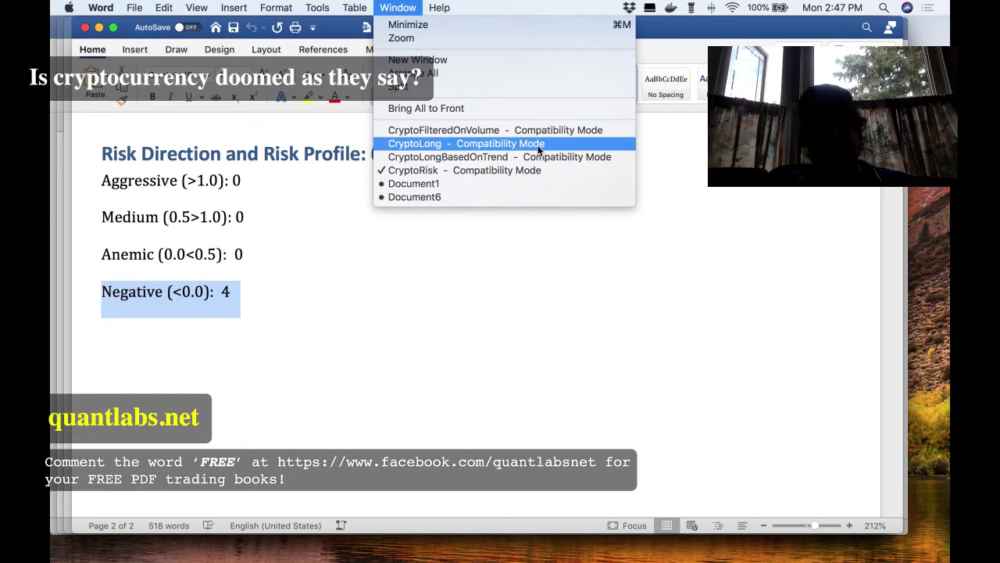
key(Escape)
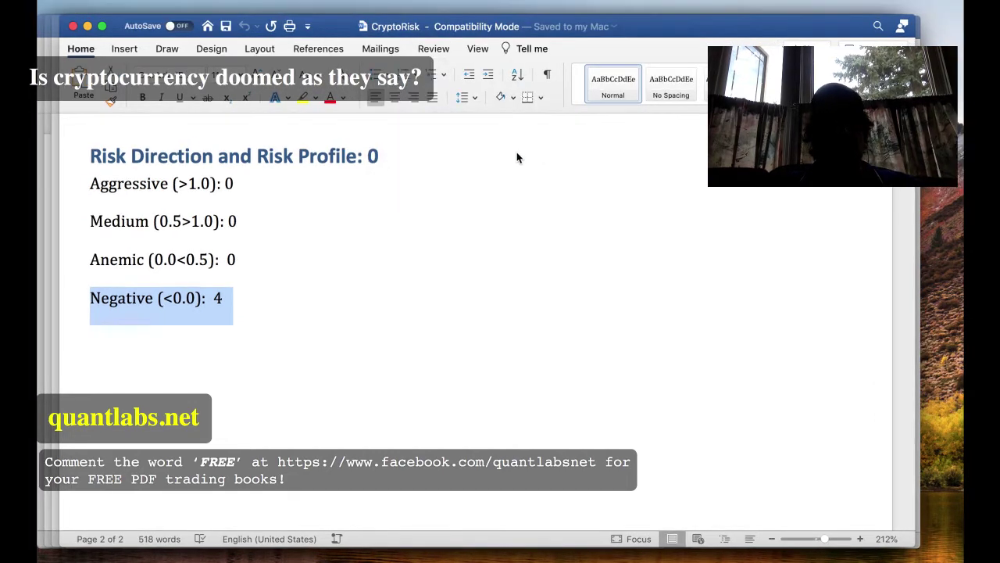
key(super+grave)
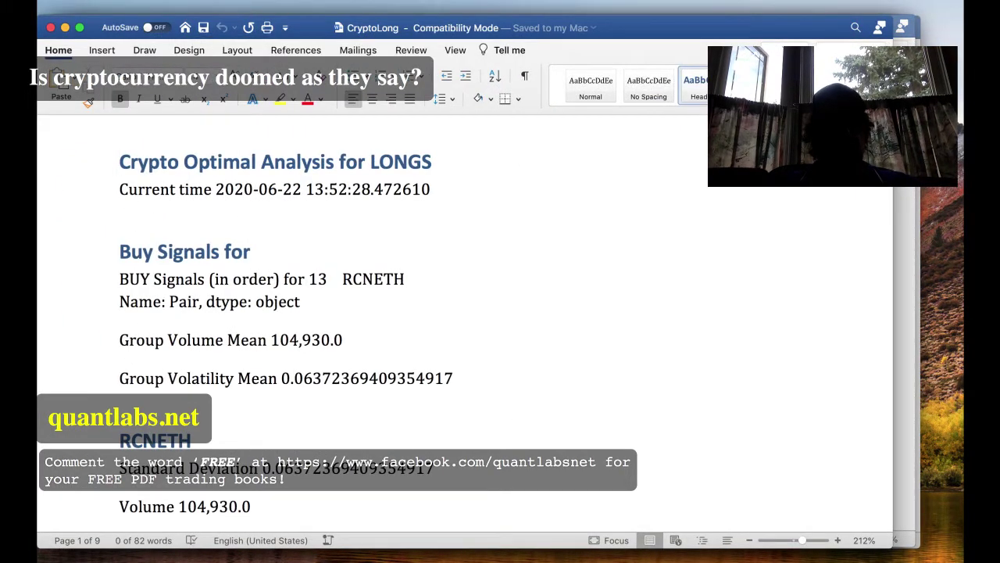
Examine the buy signal in CryptoLong, including the RCNETH statistics and moving average cross chart.
scroll(469, 328, down, 8)
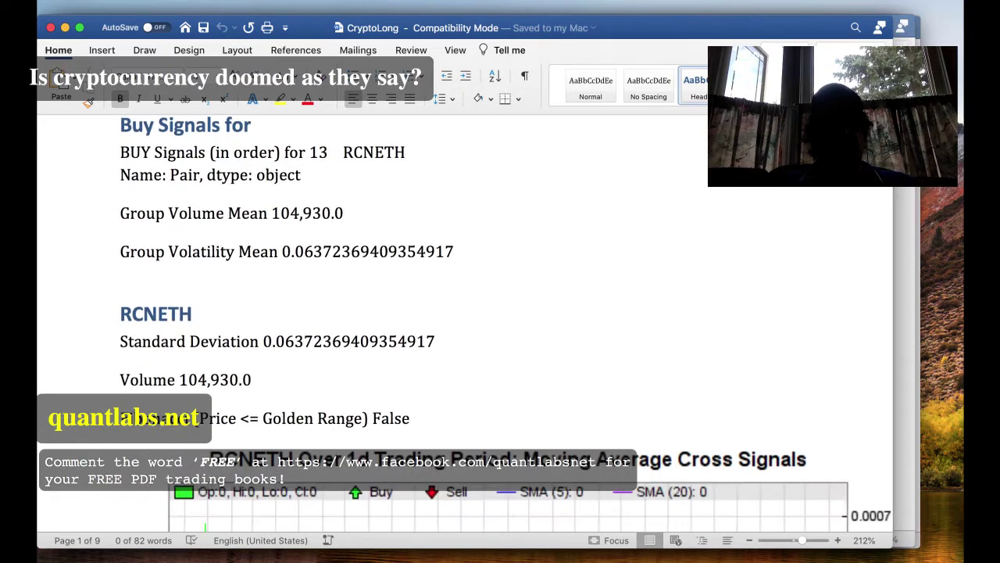
scroll(468, 328, down, 3)
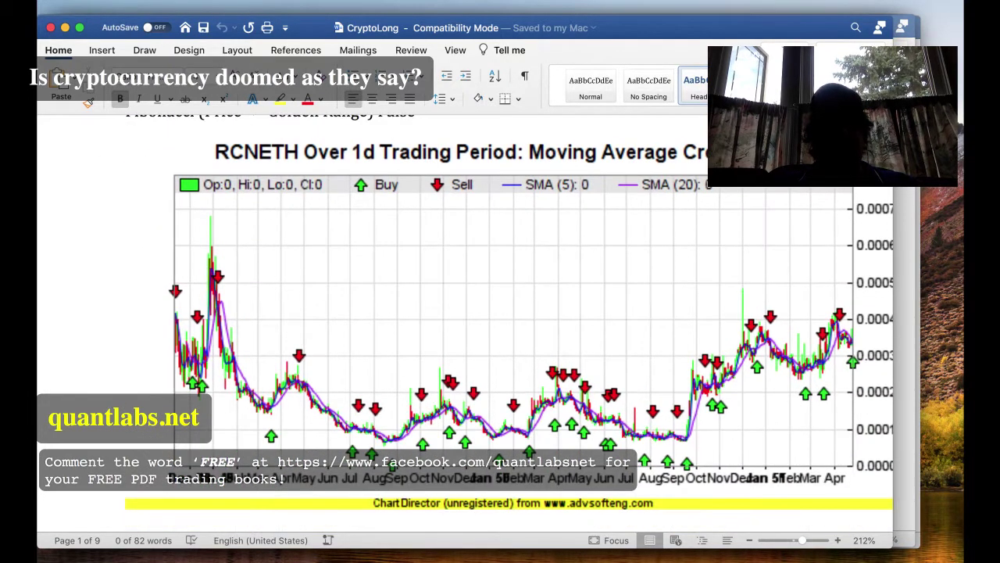
scroll(469, 329, up, 3)
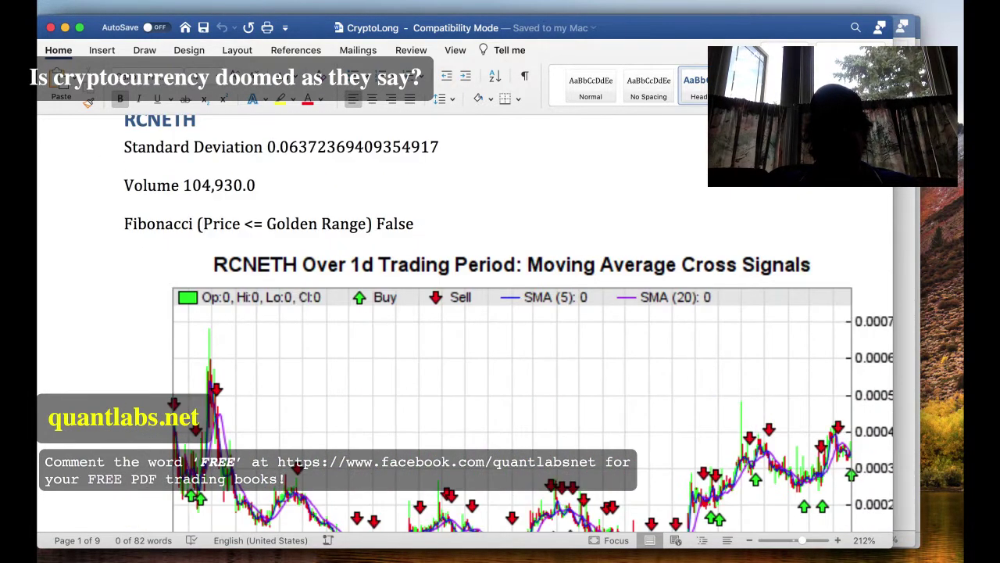
scroll(469, 328, up, 3)
scroll(469, 329, up, 2)
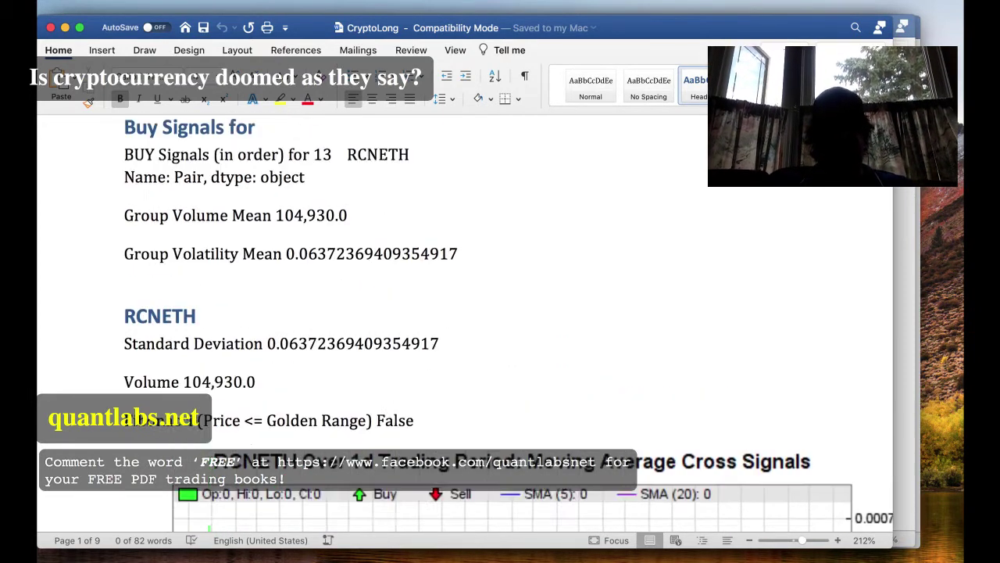
scroll(469, 328, up, 3)
scroll(469, 328, left, 1)
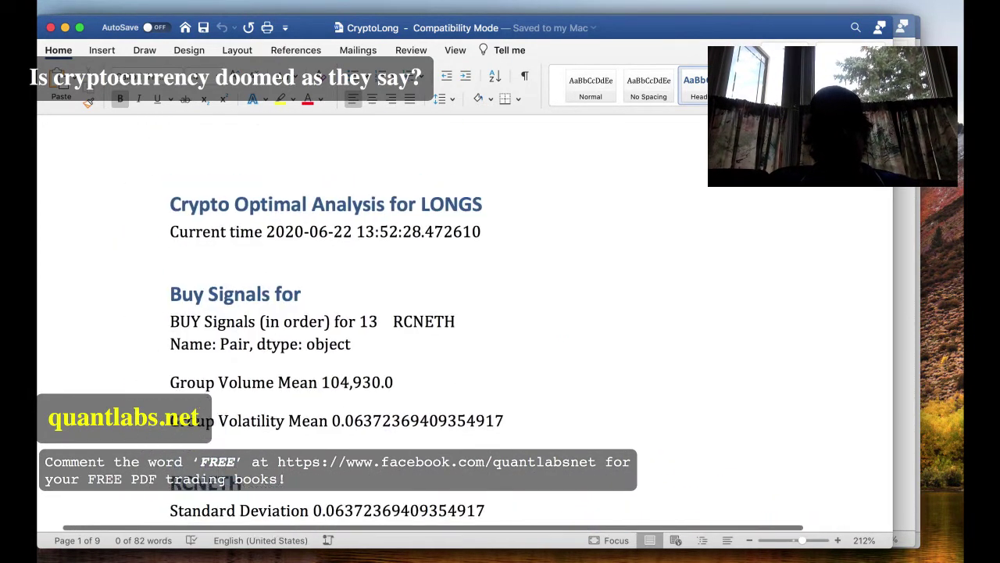
scroll(469, 328, down, 3)
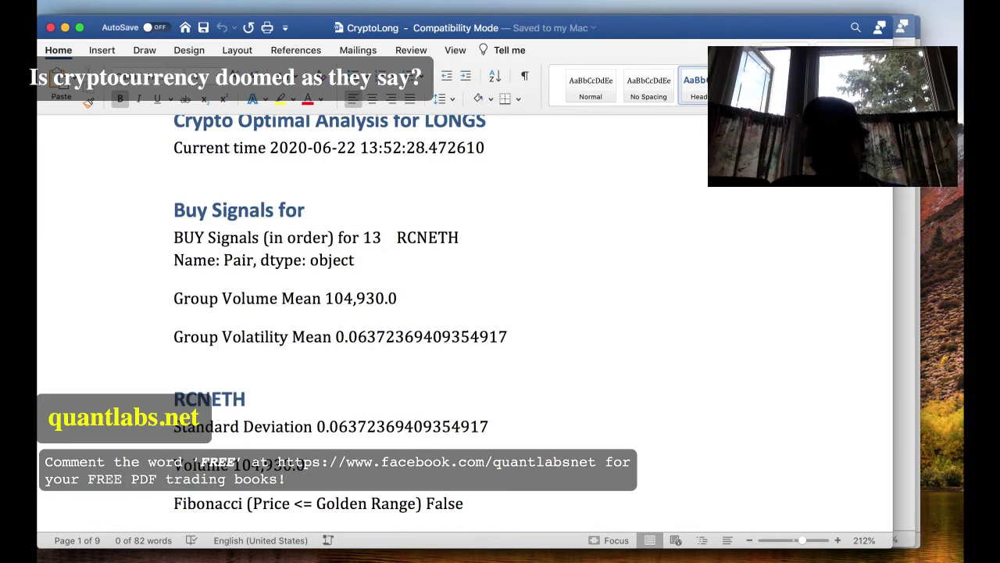
scroll(469, 329, down, 5)
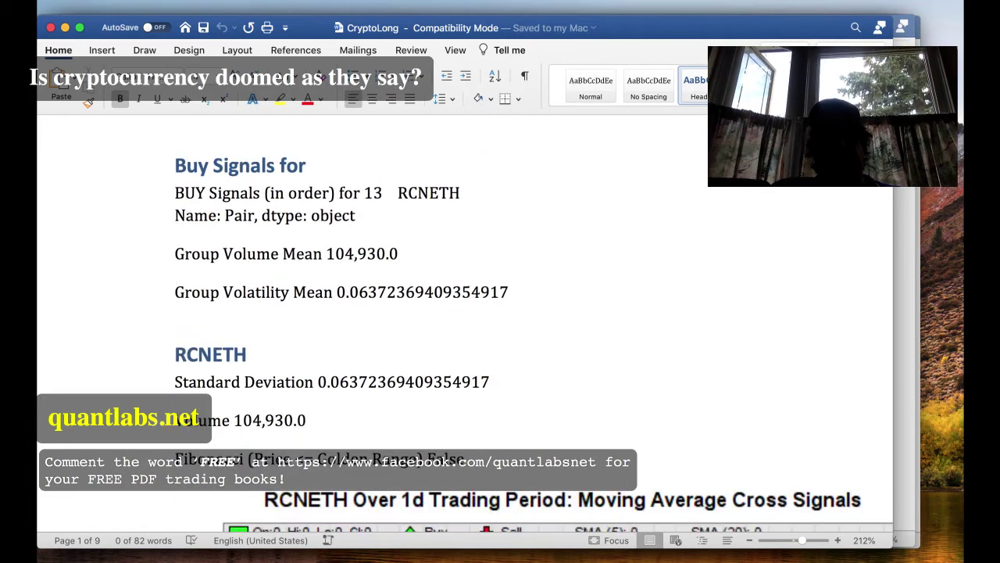
scroll(469, 328, down, 3)
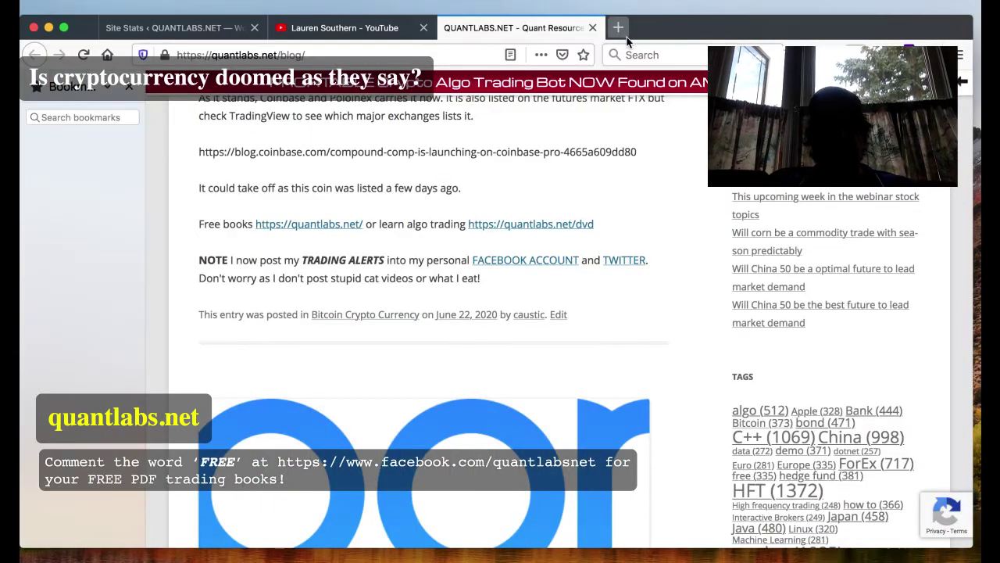
Open tradingview.com in a new browser tab.
key(super+t)
text(tradingview.c)
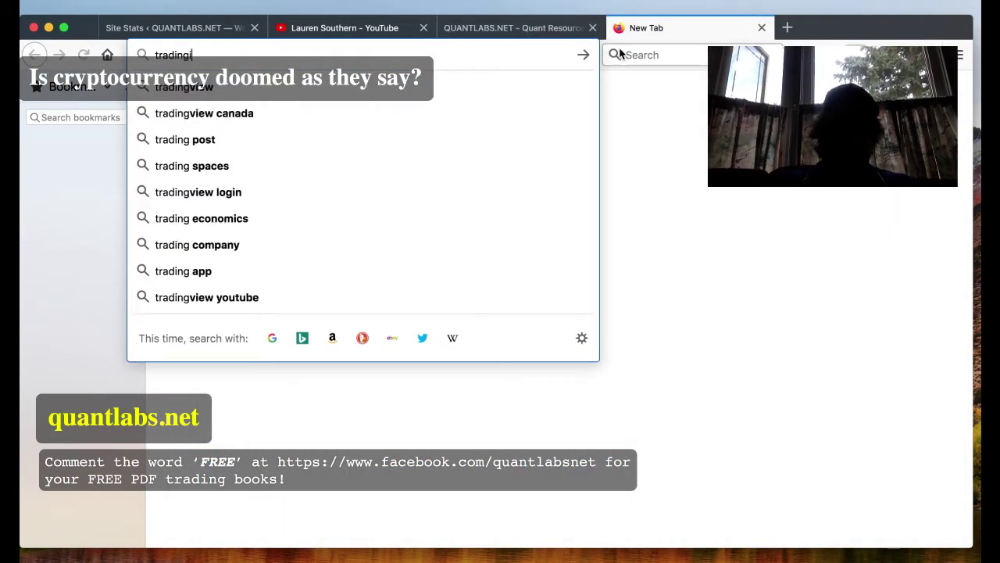
text(om)
key(Return)
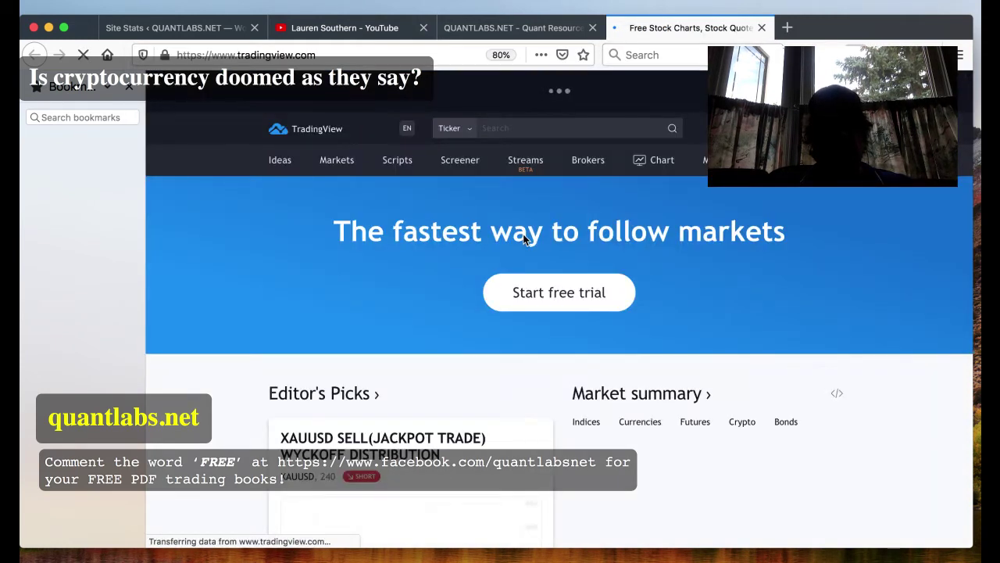
Search TradingView for the ticker RCNETH and open its symbol page.
click(492, 127)
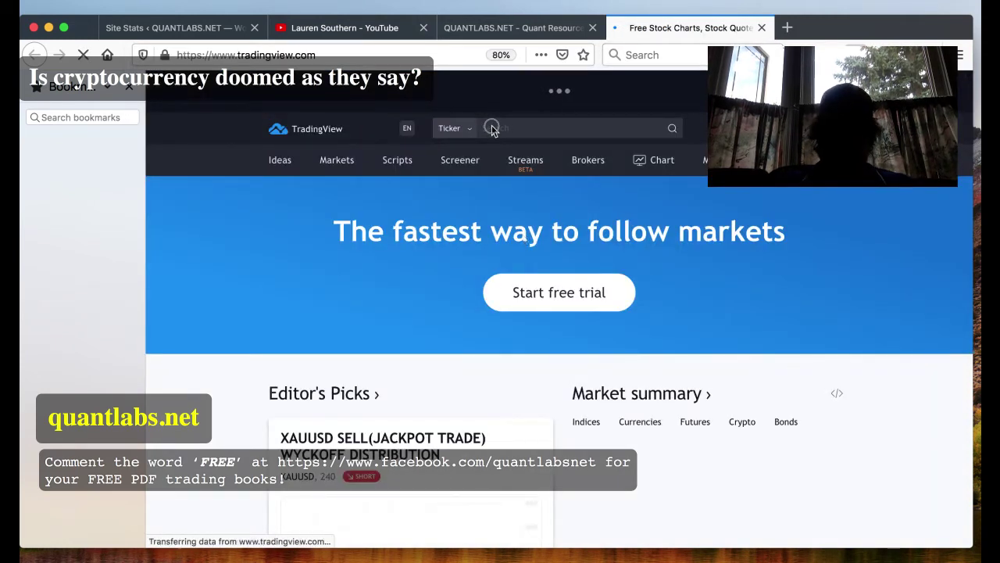
text(rc)
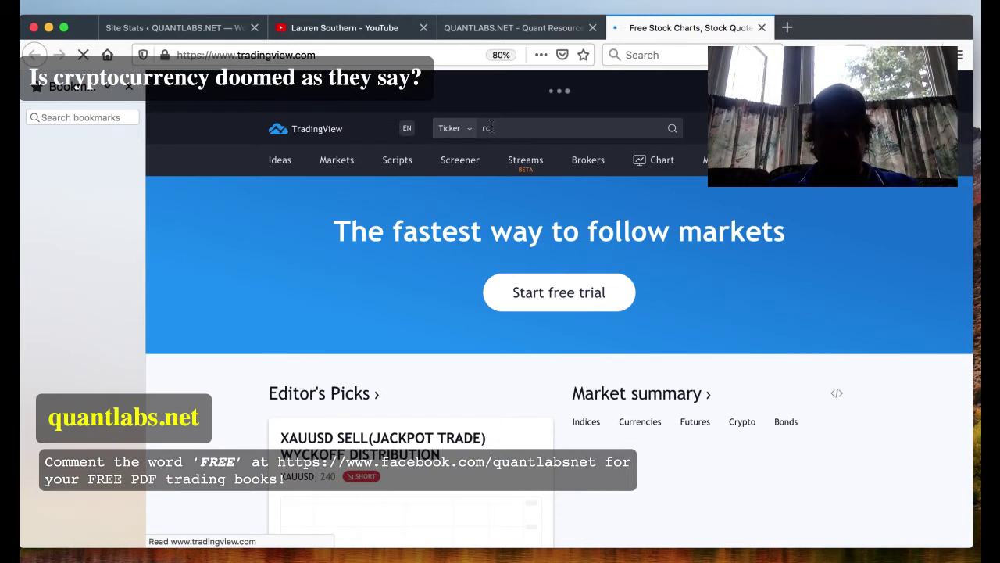
text(netj)
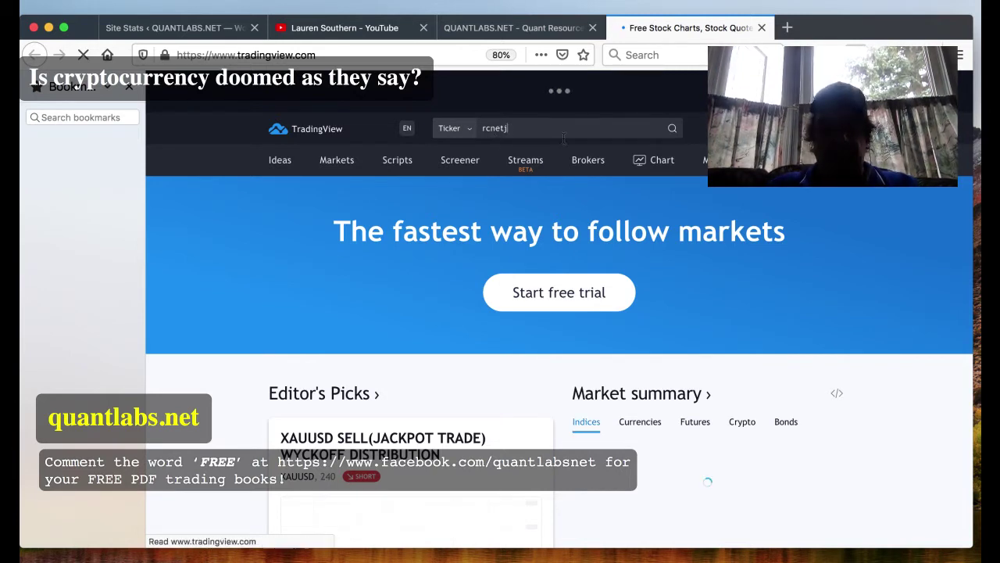
key(BackSpace)
text(h)
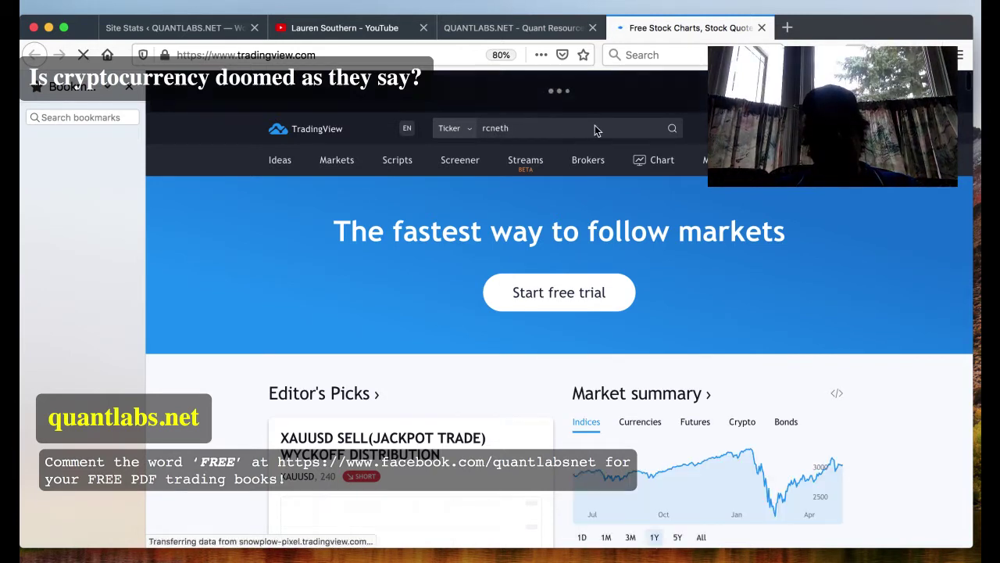
click(672, 130)
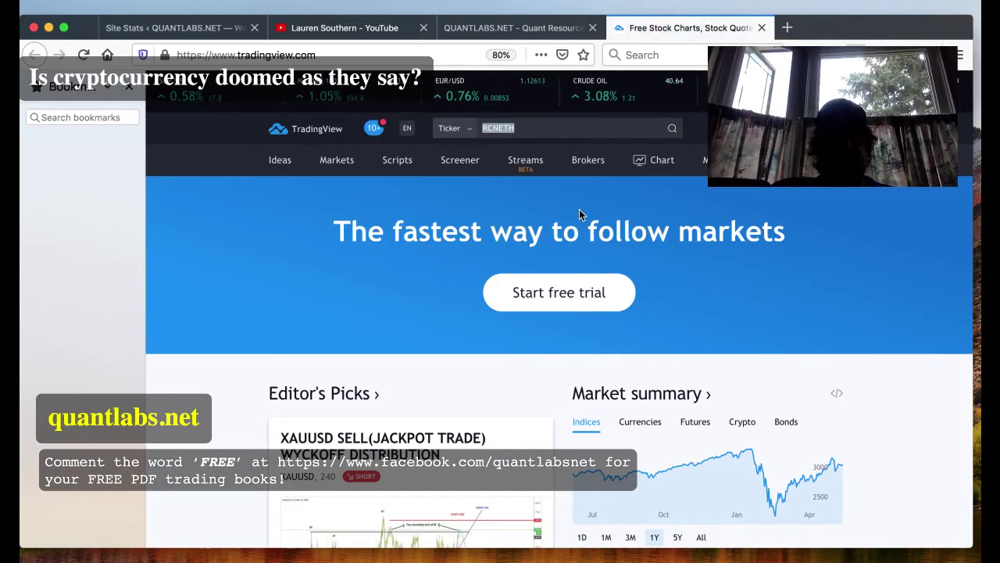
scroll(579, 209, down, 4)
scroll(616, 188, up, 4)
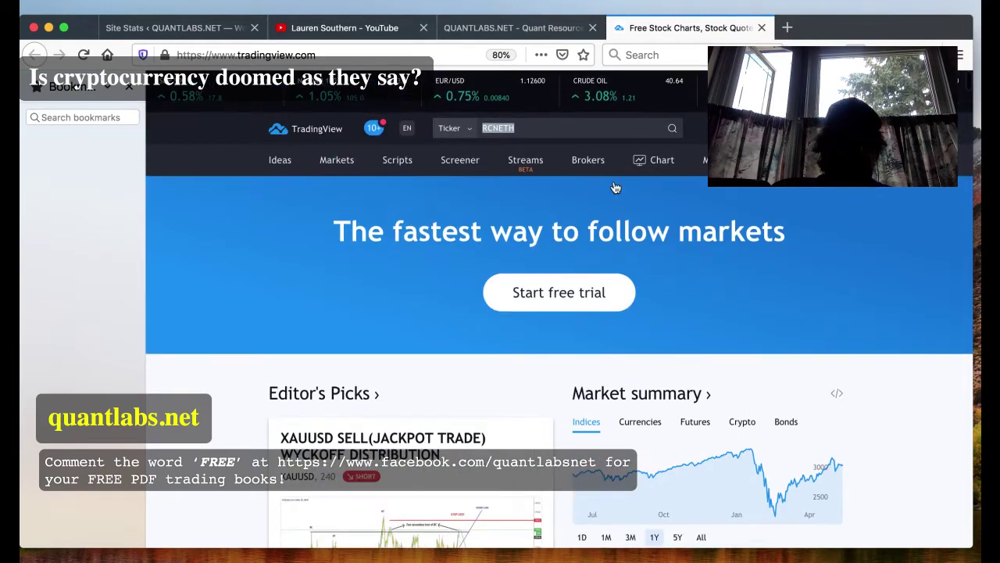
click(673, 129)
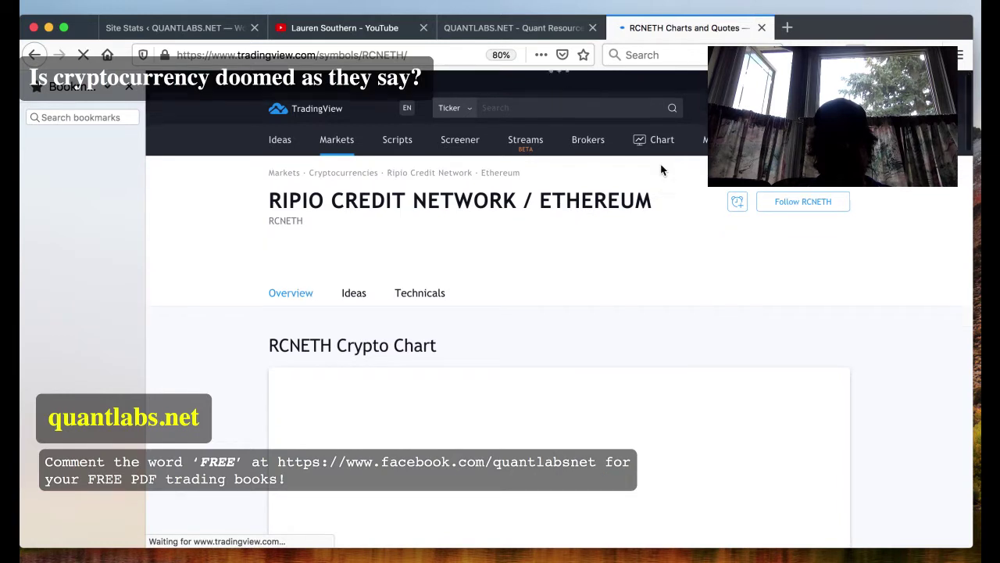
Examine the RCNETH Crypto Chart, shifting its timeline to bring the most recent price movement away from the edge.
scroll(661, 171, down, 5)
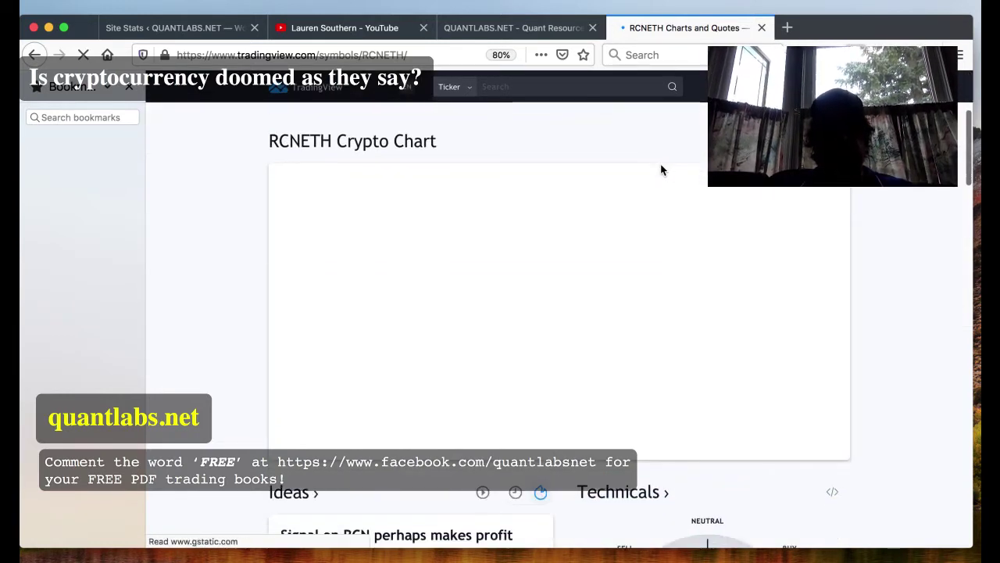
scroll(661, 171, down, 1)
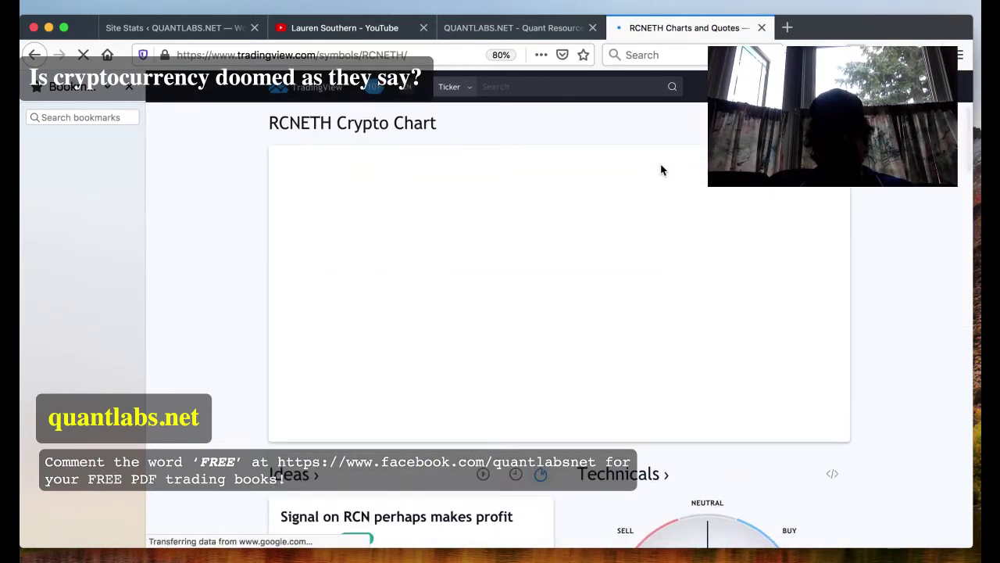
scroll(661, 170, down, 1)
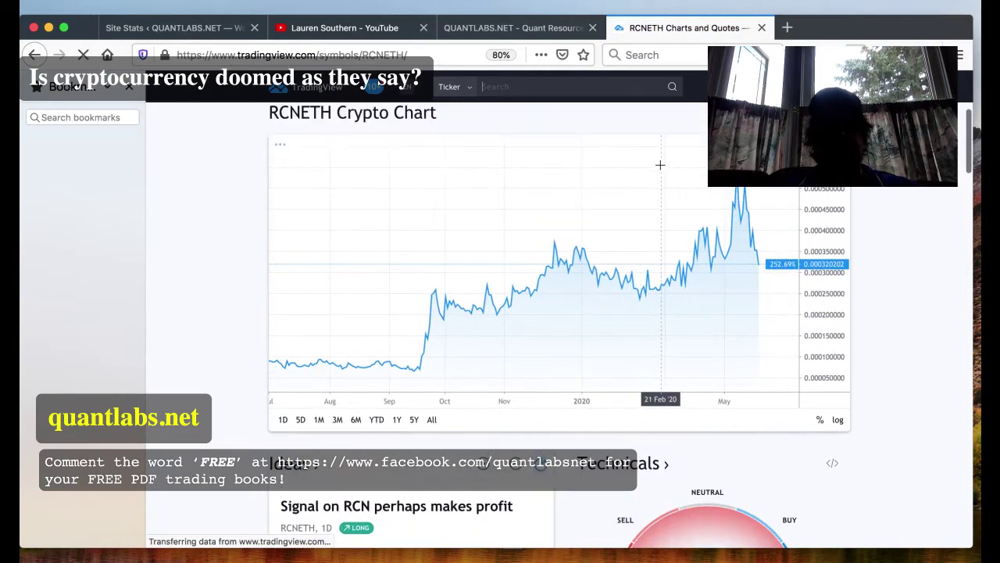
drag(657, 168, 594, 208)
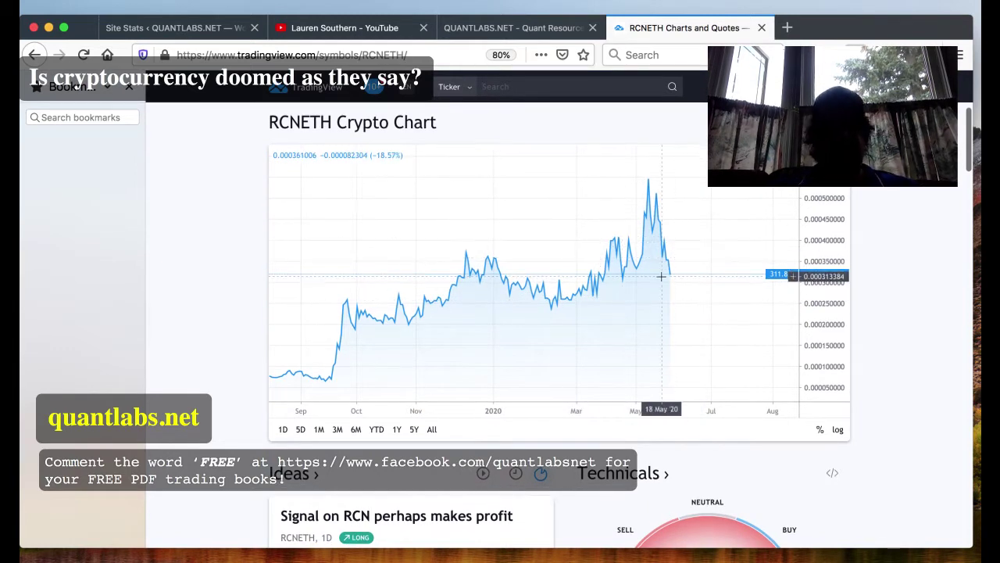
scroll(659, 279, down, 1)
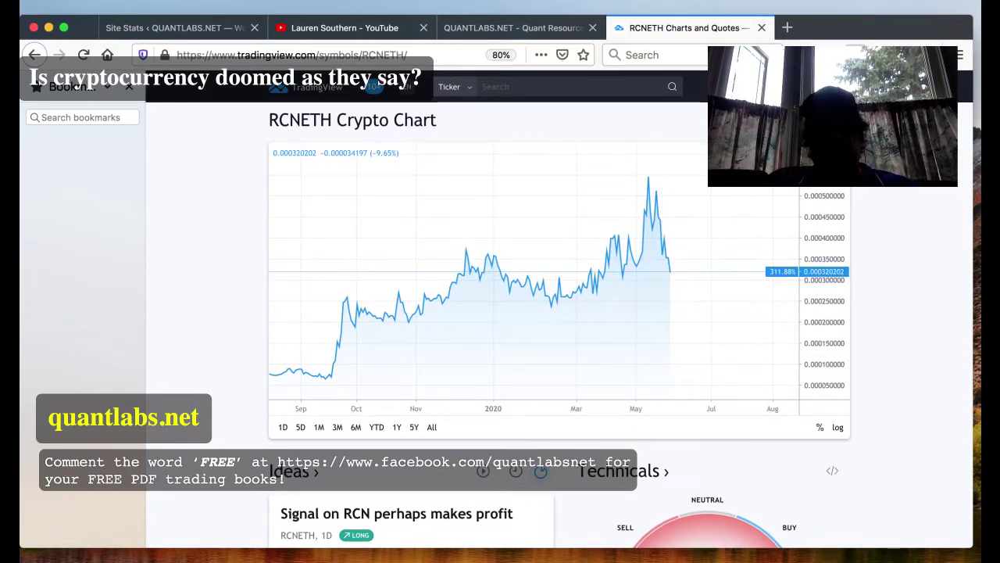
Switch back to the CryptoLong document in Word and examine the RCNETH trend, Fibonacci lines and returns histogram charts.
key(super+Tab)
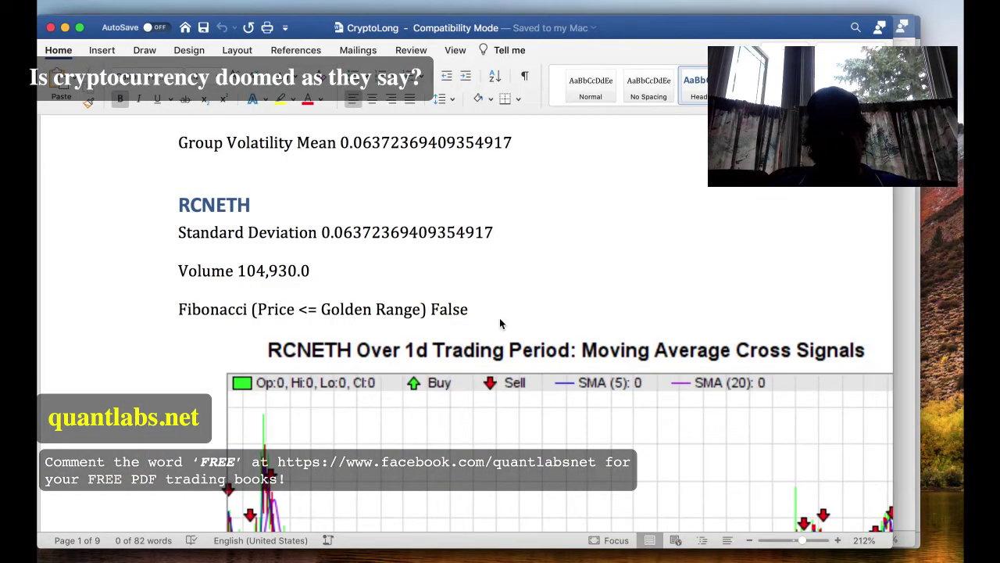
scroll(500, 322, down, 10)
scroll(500, 320, down, 8)
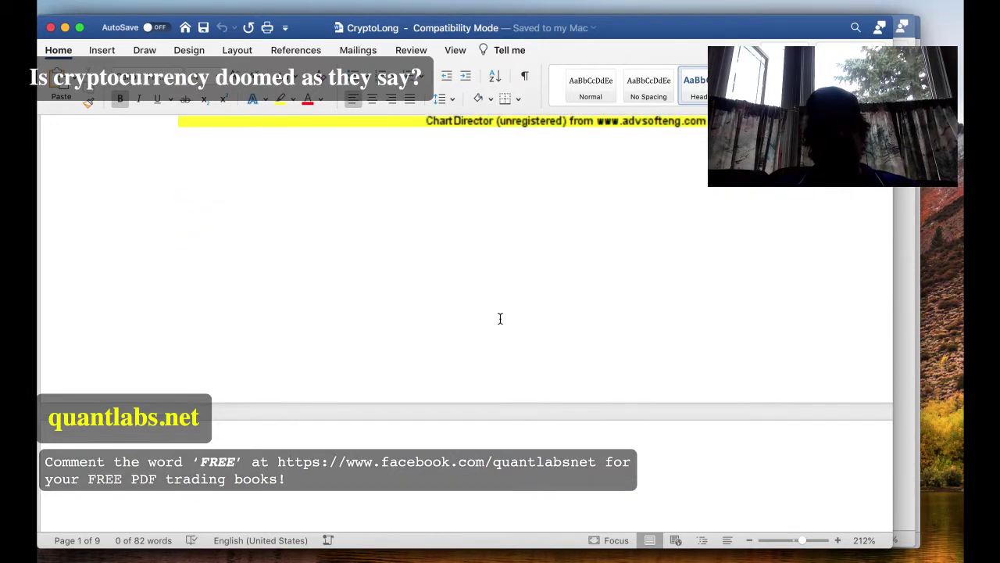
scroll(586, 234, down, 5)
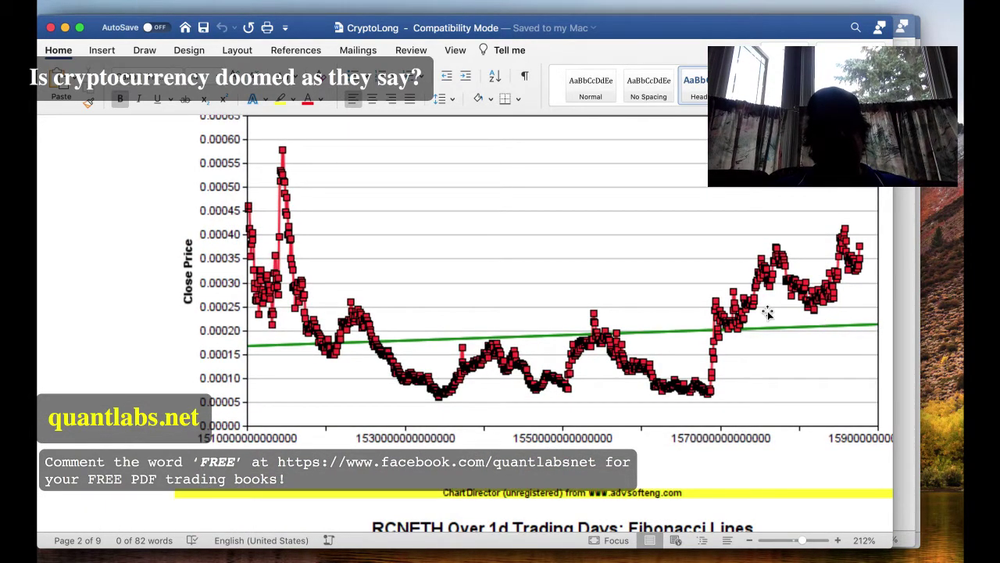
scroll(768, 312, down, 1)
scroll(768, 313, up, 2)
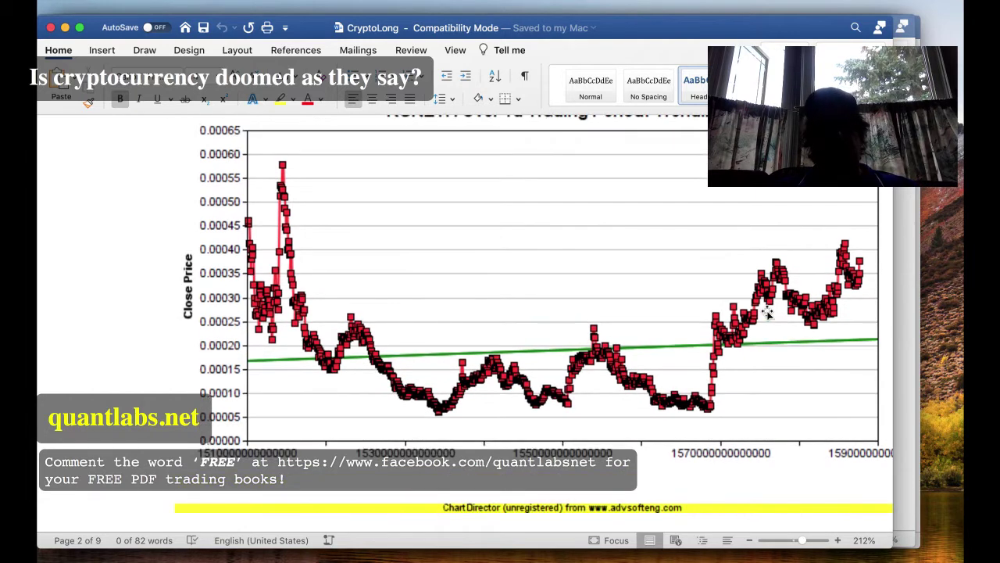
scroll(768, 312, down, 5)
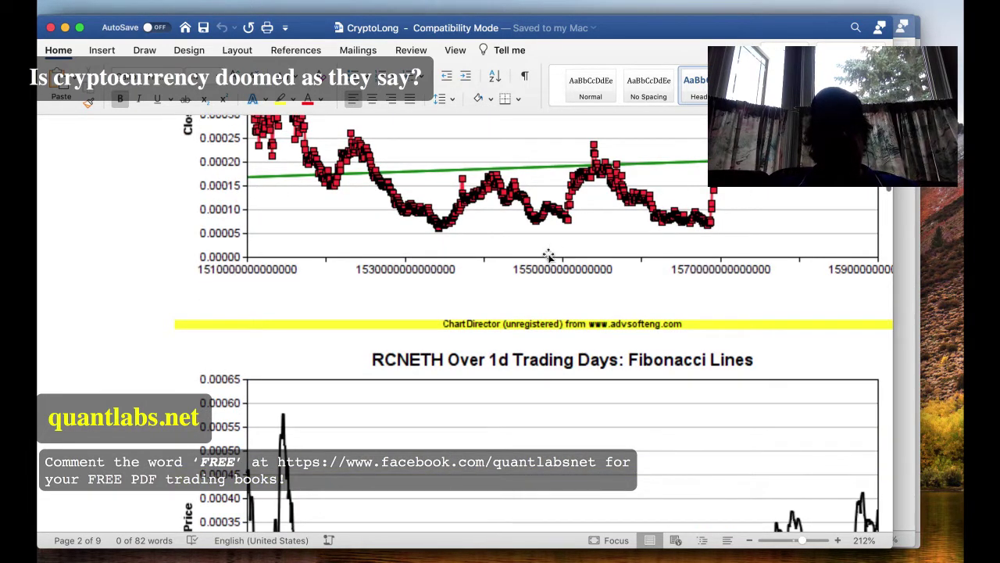
scroll(549, 254, down, 20)
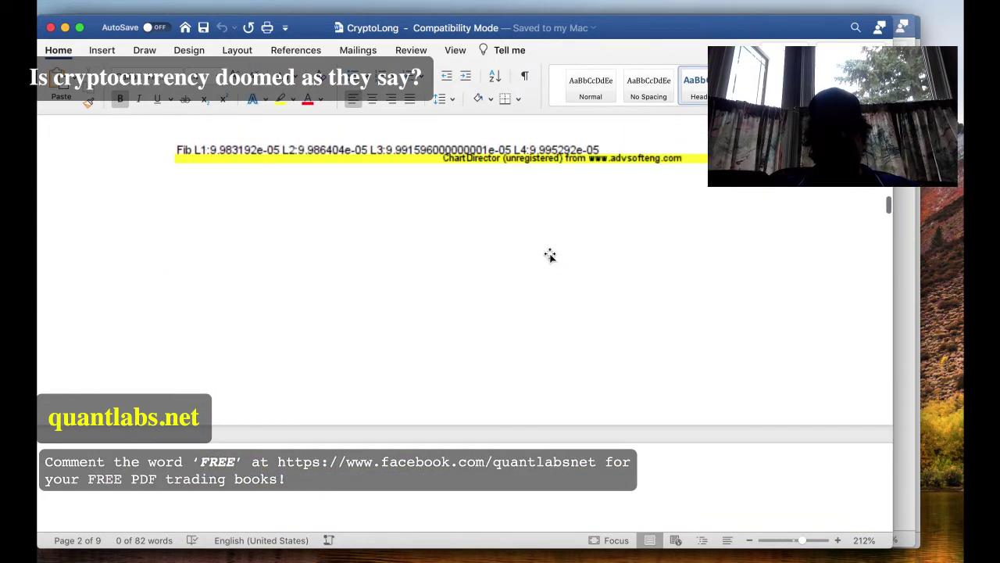
scroll(549, 255, down, 20)
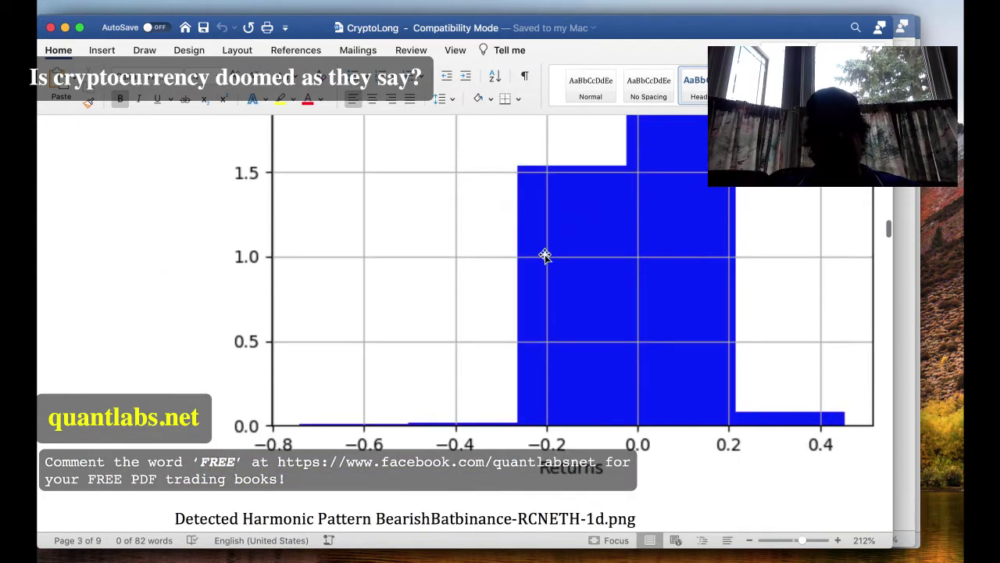
scroll(669, 372, up, 5)
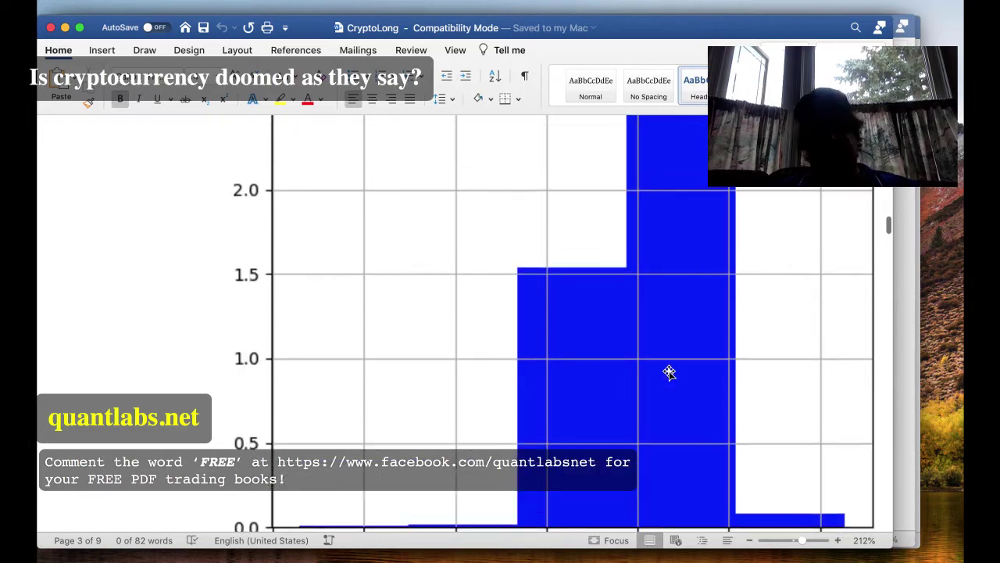
scroll(669, 372, down, 4)
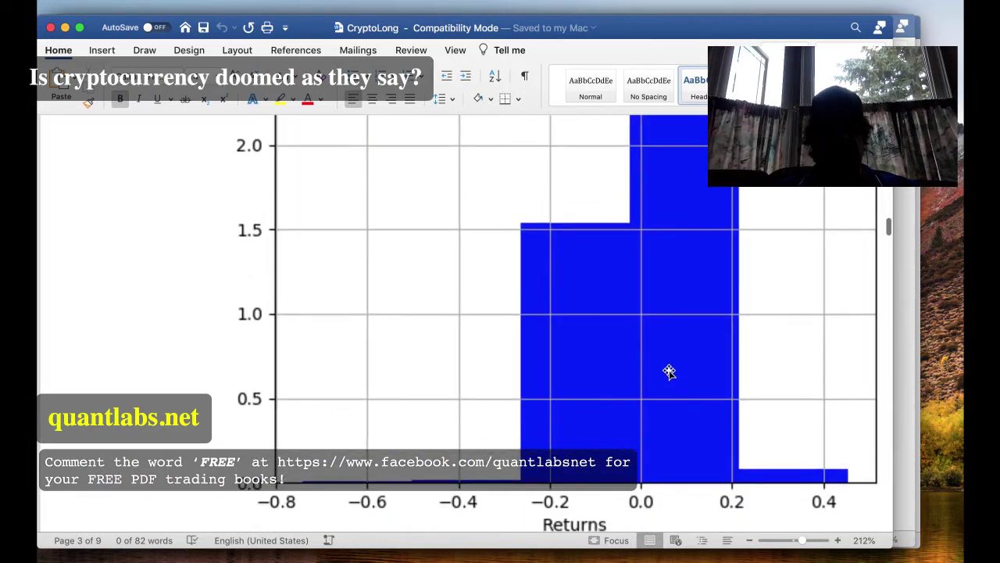
Examine the Bearish Bat harmonic pattern chart and the head and shoulder chart for RCNETH in CryptoLong.
scroll(669, 372, down, 10)
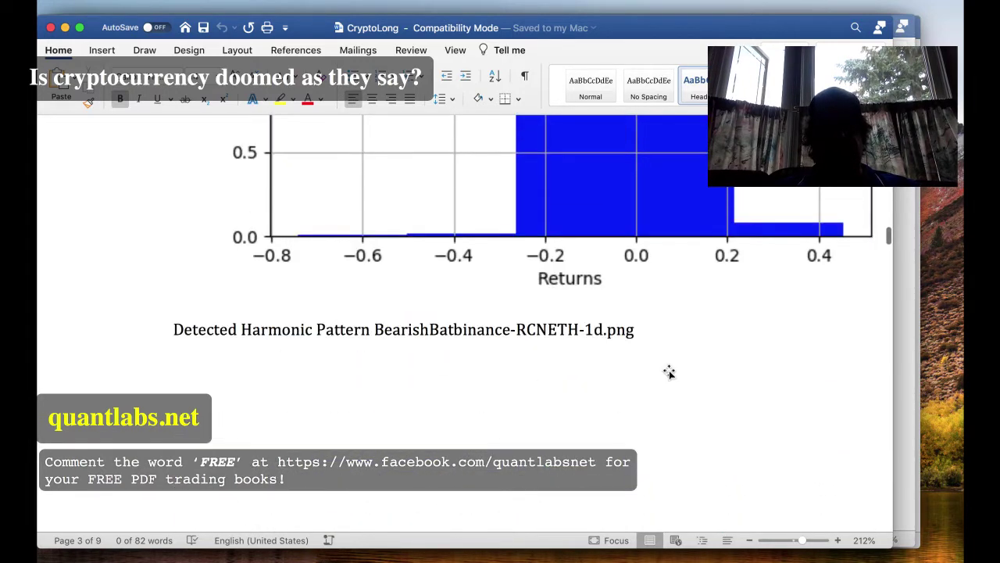
scroll(669, 372, down, 5)
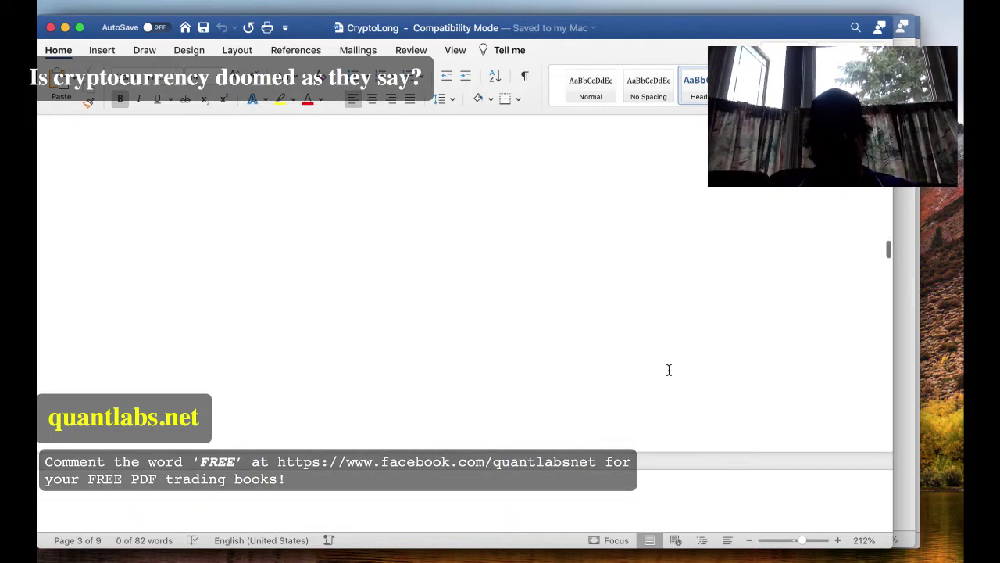
scroll(669, 369, down, 6)
scroll(669, 372, up, 3)
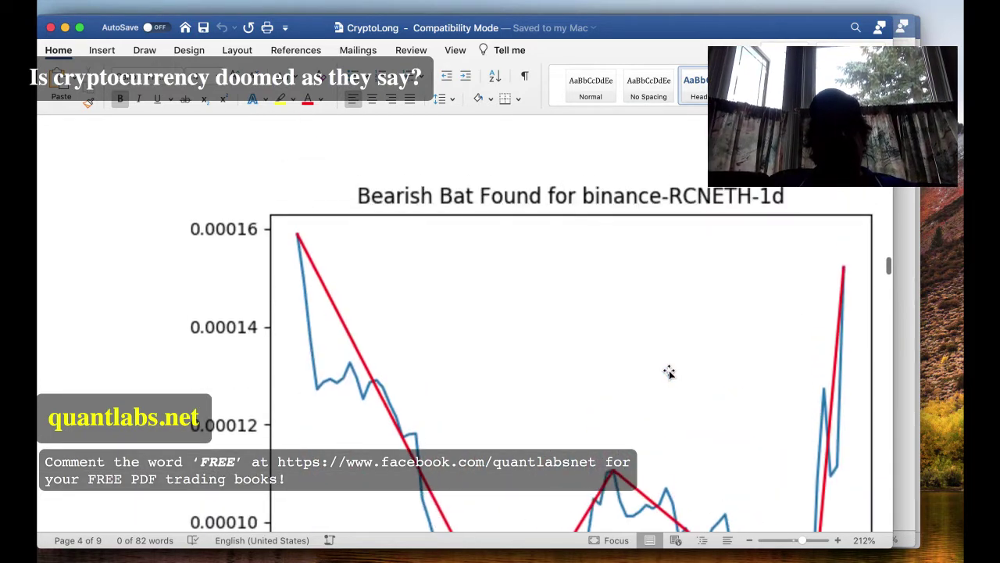
scroll(677, 374, down, 8)
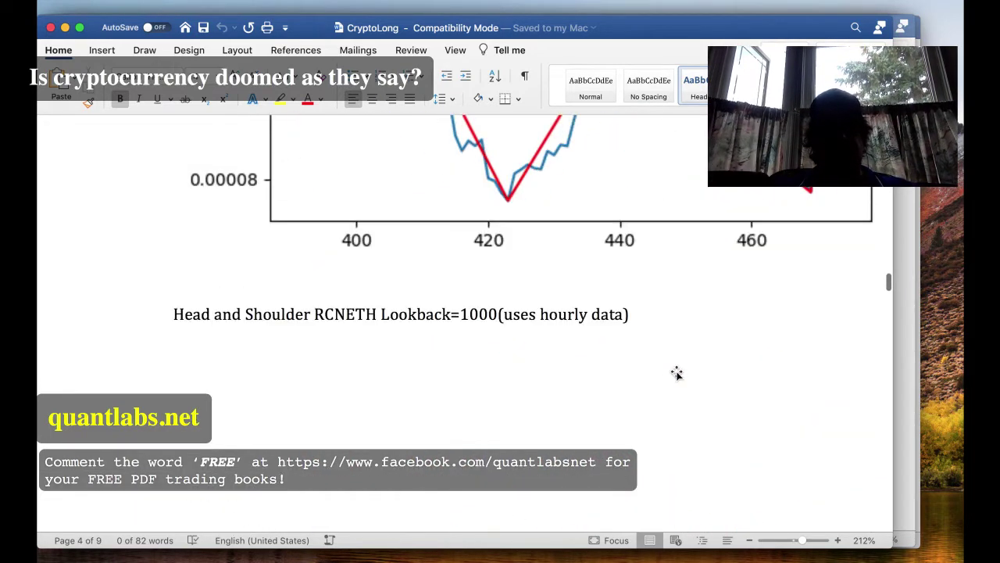
scroll(372, 348, up, 7)
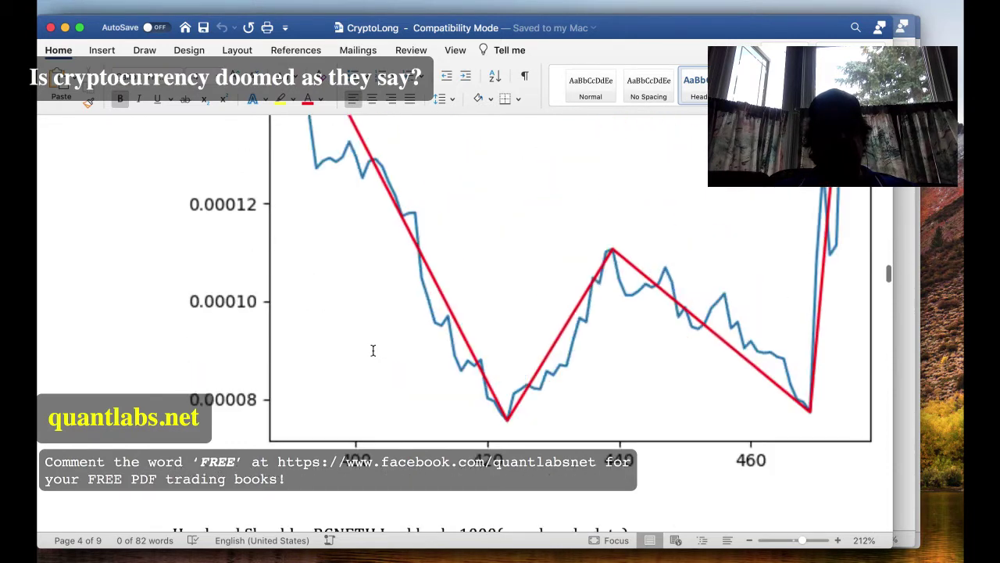
scroll(373, 351, down, 10)
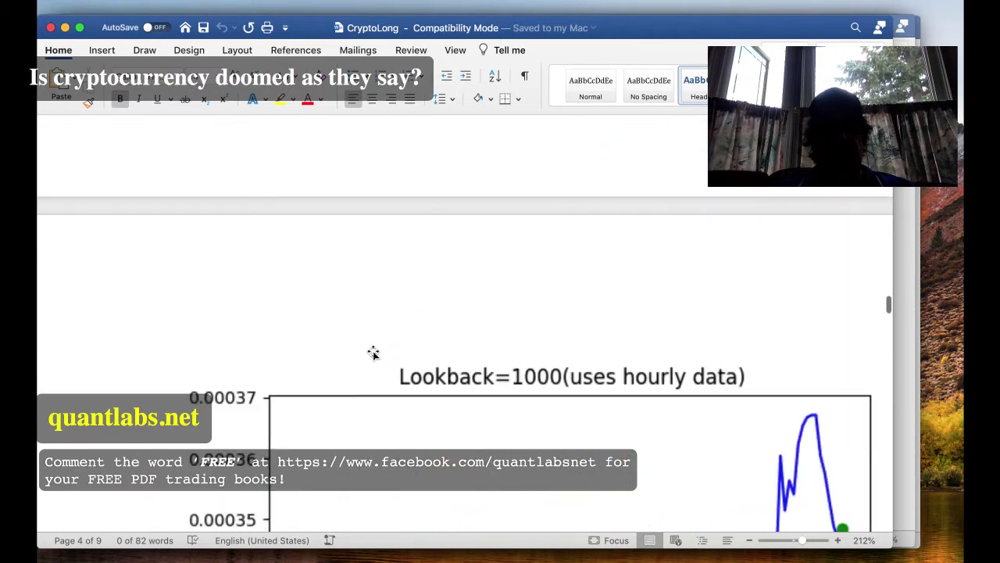
scroll(372, 352, down, 10)
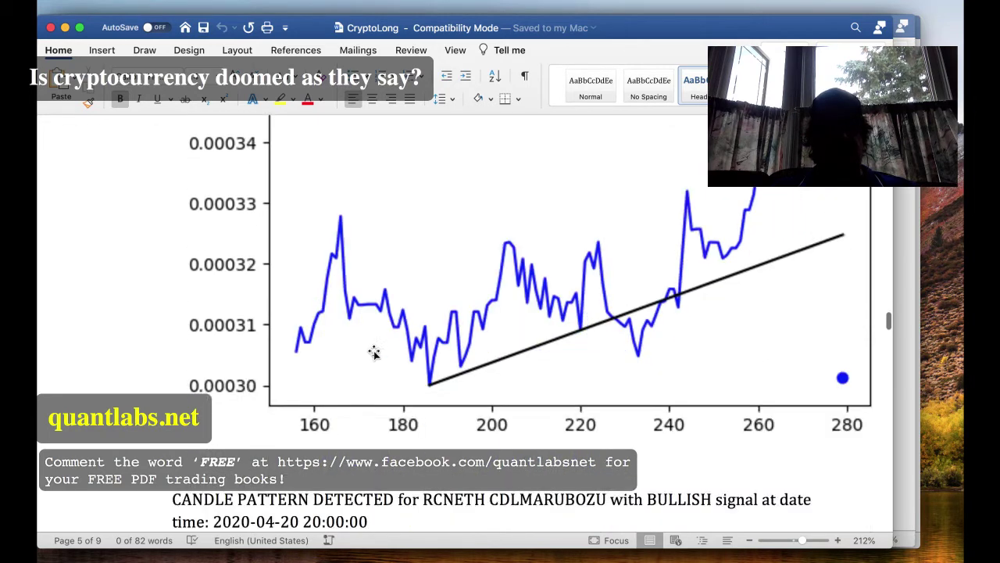
Find the RCNETH candle pattern detections below the head and shoulder chart and select both CDLMARUBOZU and CDL3OUTSIDE entries.
scroll(622, 300, down, 1)
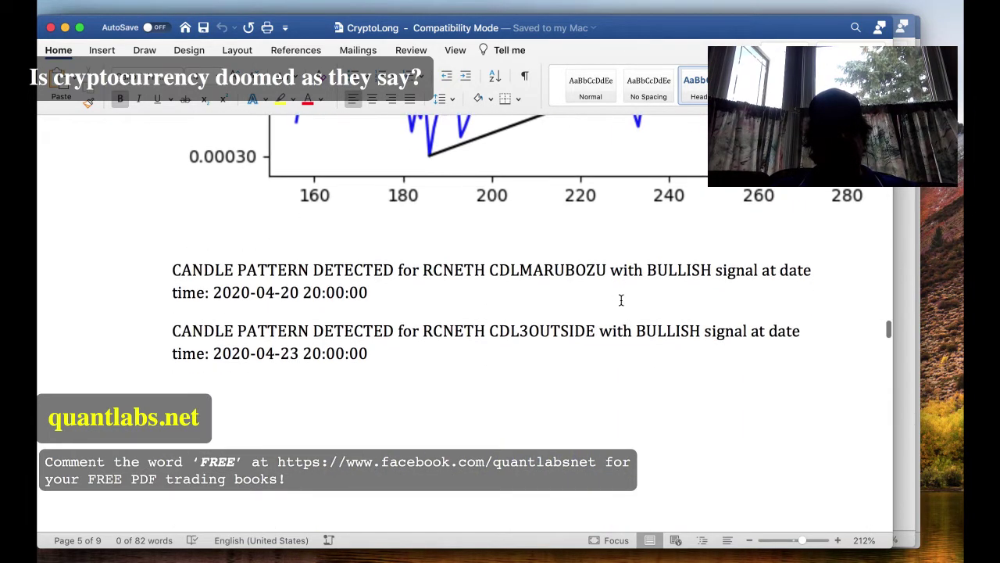
drag(648, 270, 712, 270)
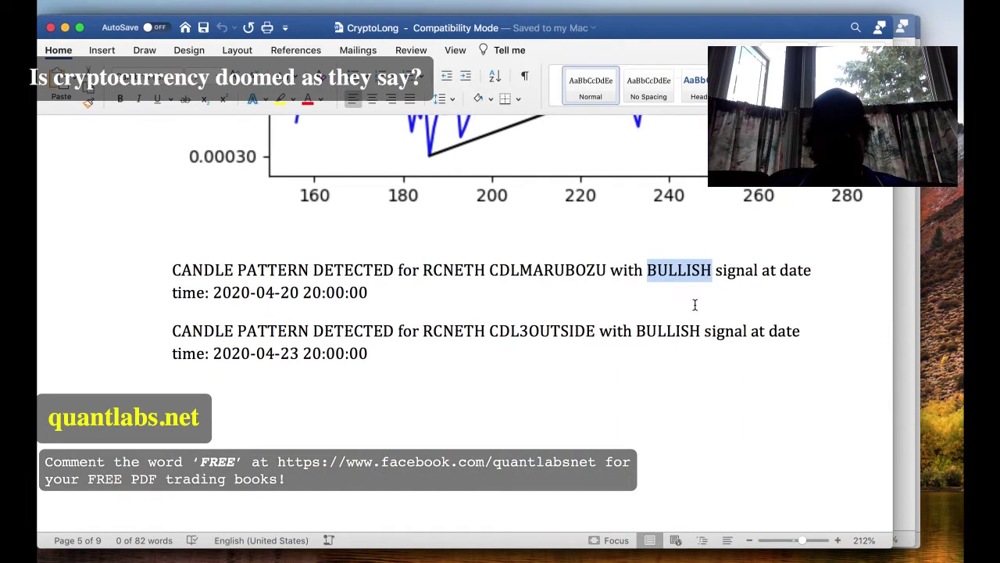
scroll(703, 328, down, 3)
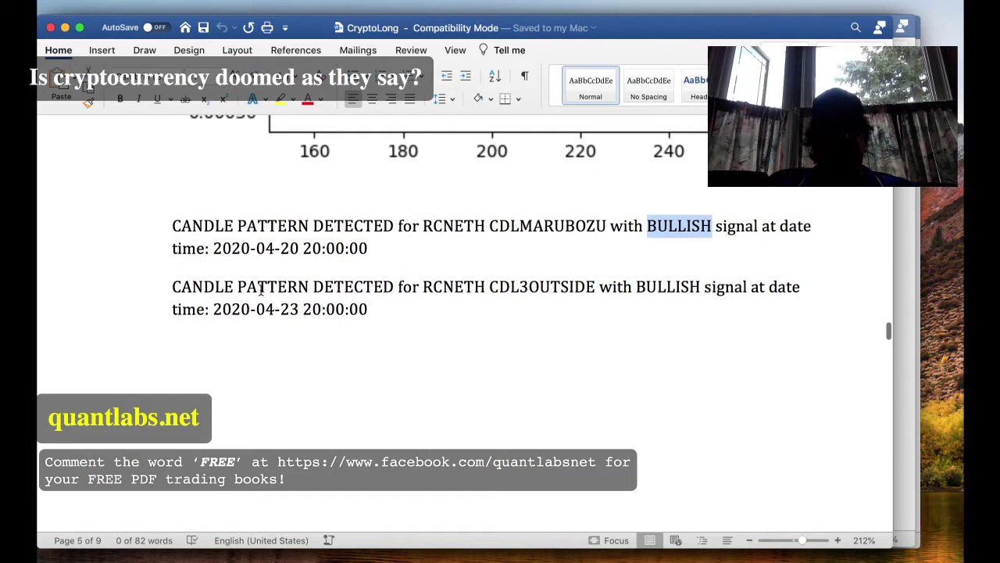
drag(167, 225, 386, 313)
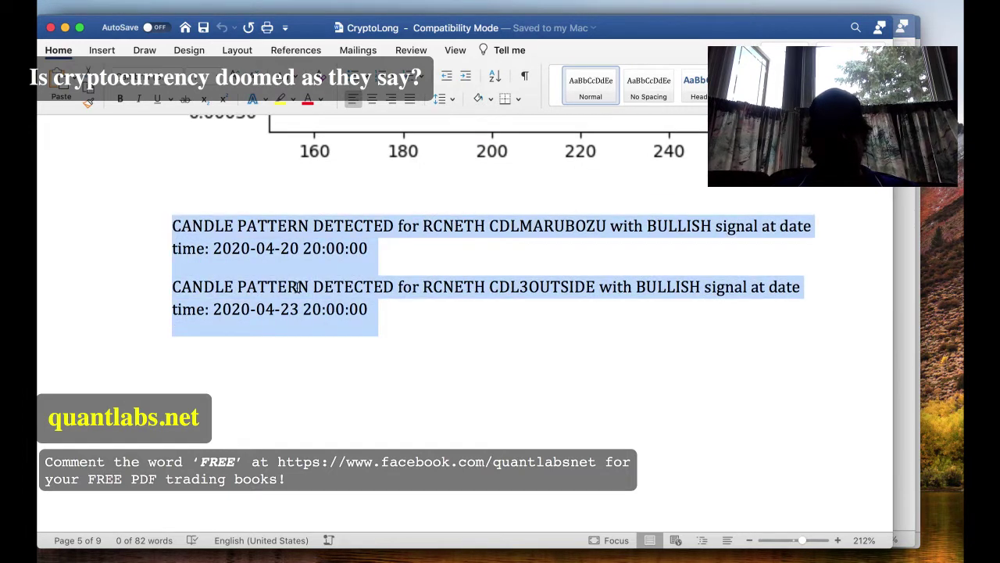
Examine the Fibonacci retracement chart on page 6 and its last three up and down trend targets.
scroll(247, 262, down, 15)
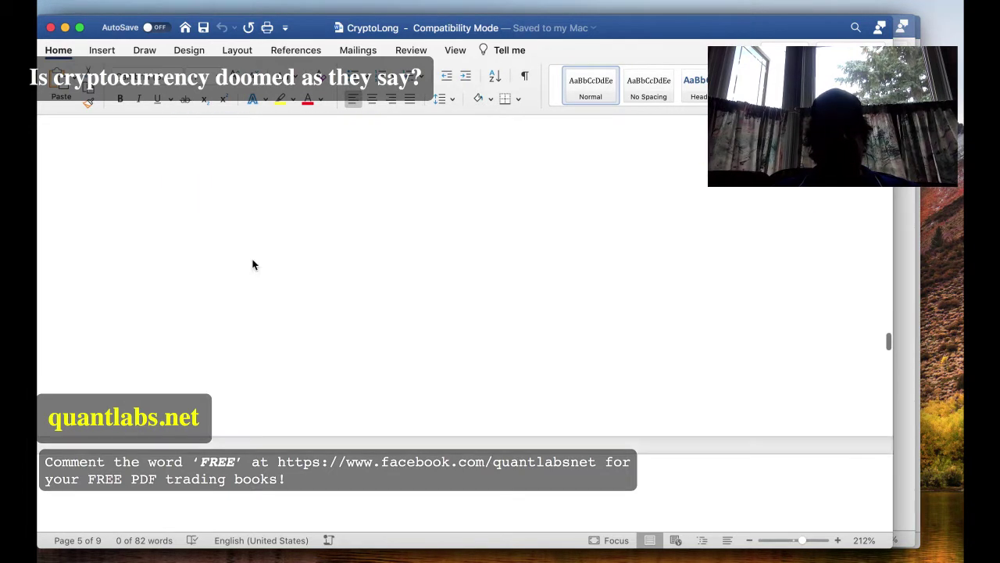
scroll(253, 260, down, 8)
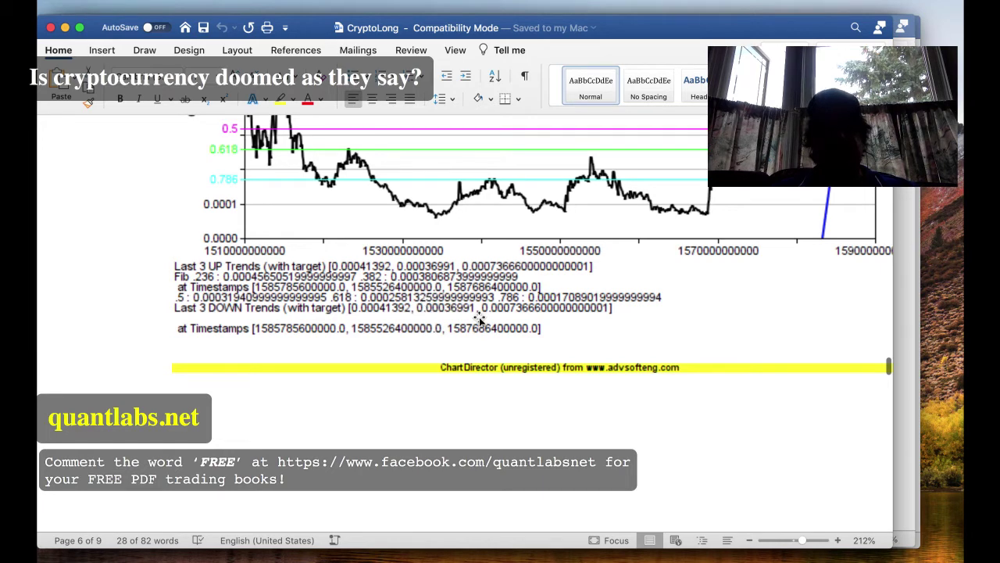
scroll(469, 319, up, 2)
scroll(443, 315, down, 2)
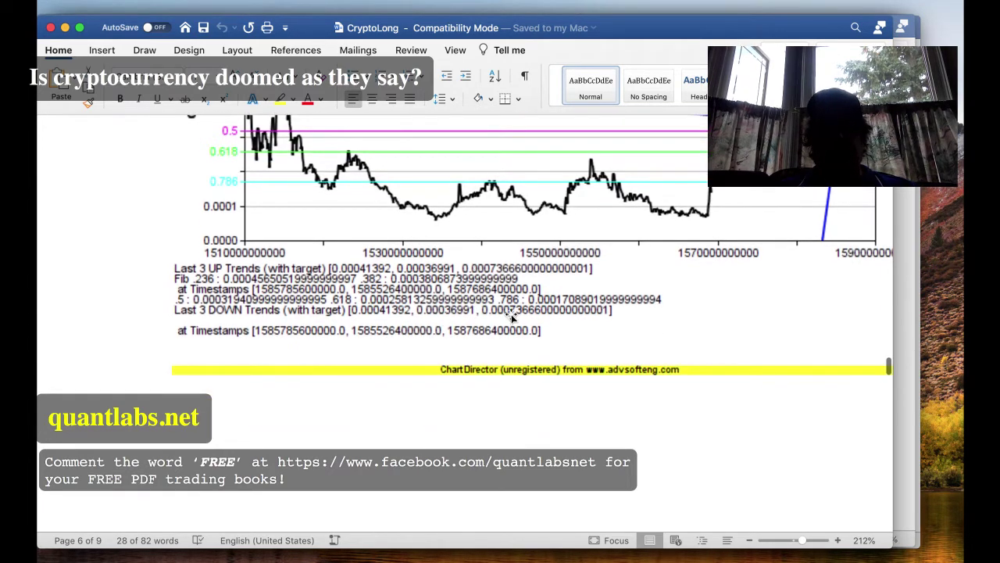
Examine the RCNETH moving averages chart with a 180 lookback on page 7, including its RSI and momentum plots.
scroll(512, 315, down, 10)
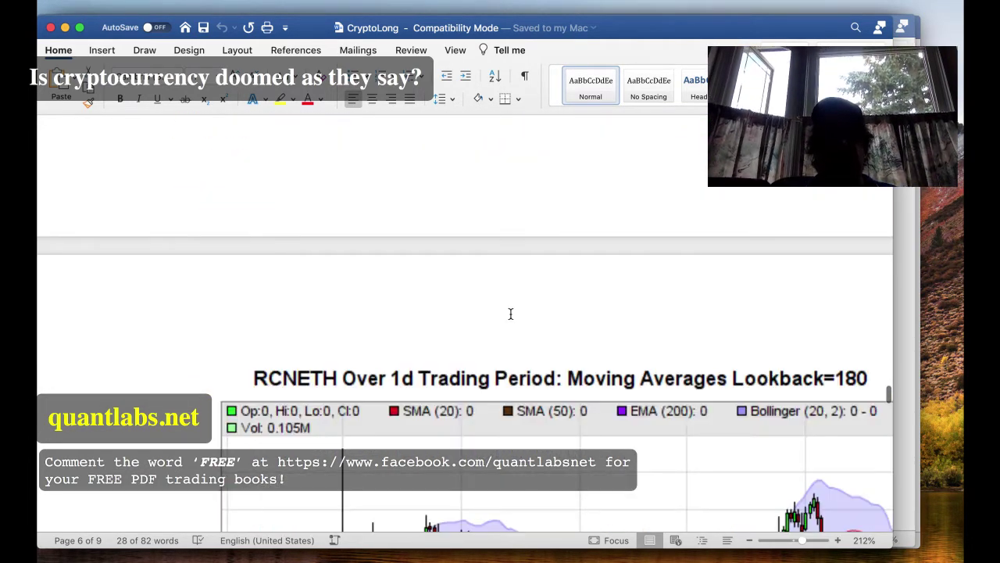
scroll(511, 314, down, 12)
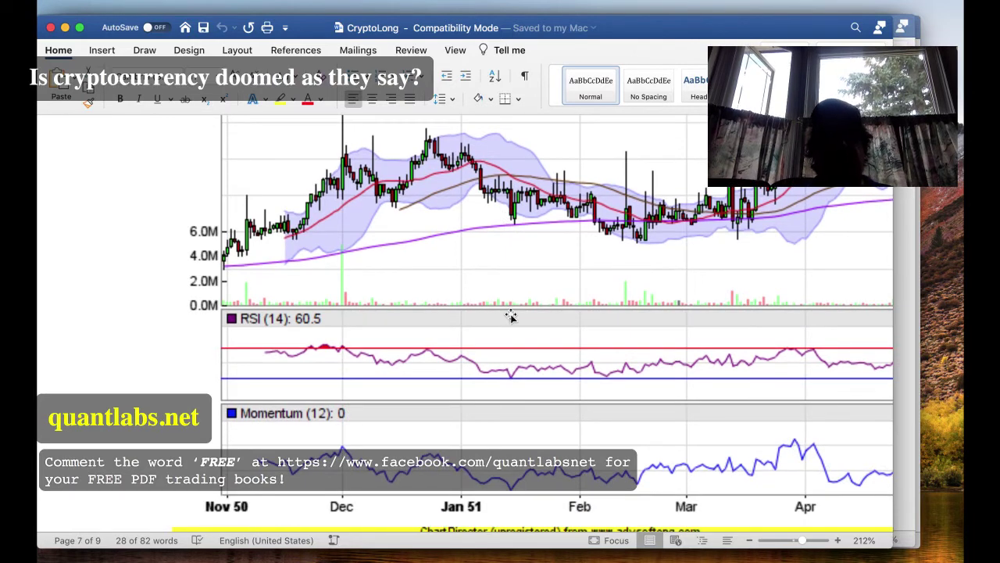
scroll(510, 316, down, 4)
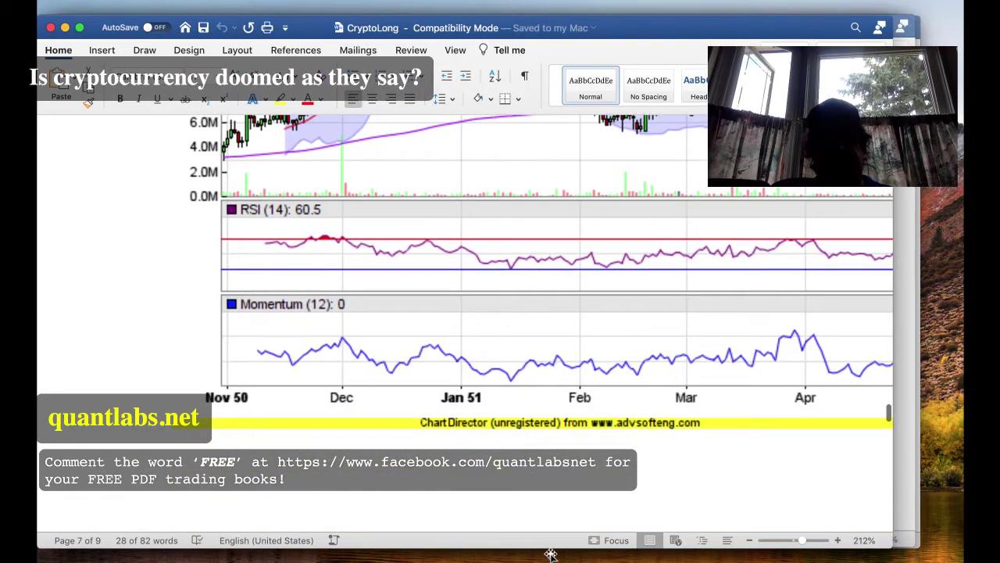
Switch to Firefox, open quantlabs.net in a new tab, view its free trading book page and close the tab.
key(super+Tab)
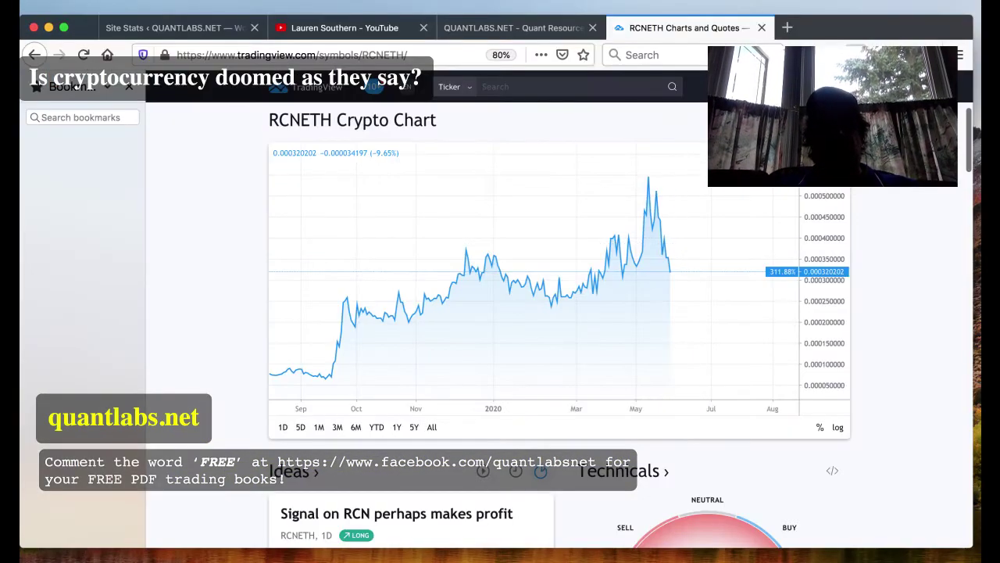
click(788, 28)
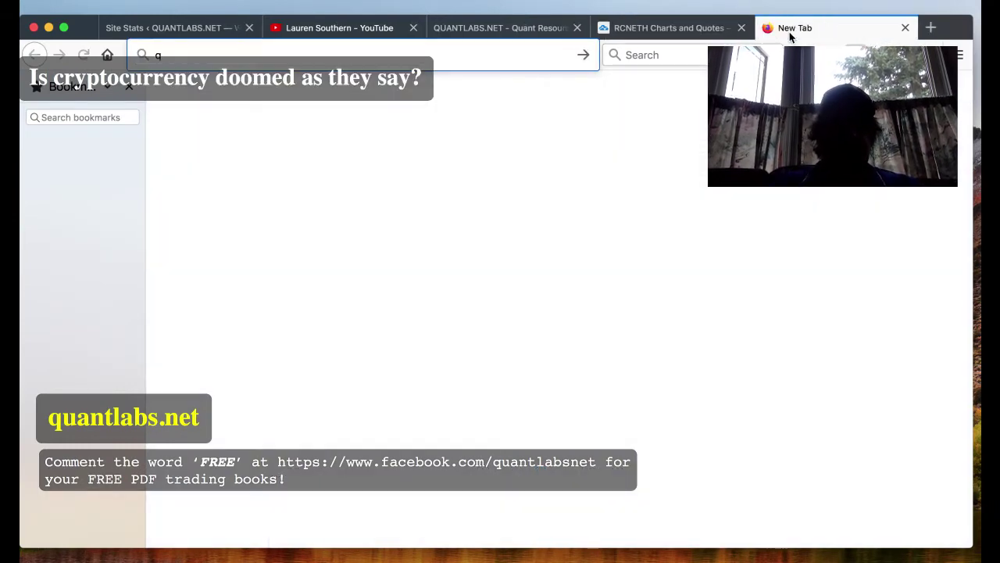
text(quantavs)
key(BackSpace)
key(BackSpace)
key(BackSpace)
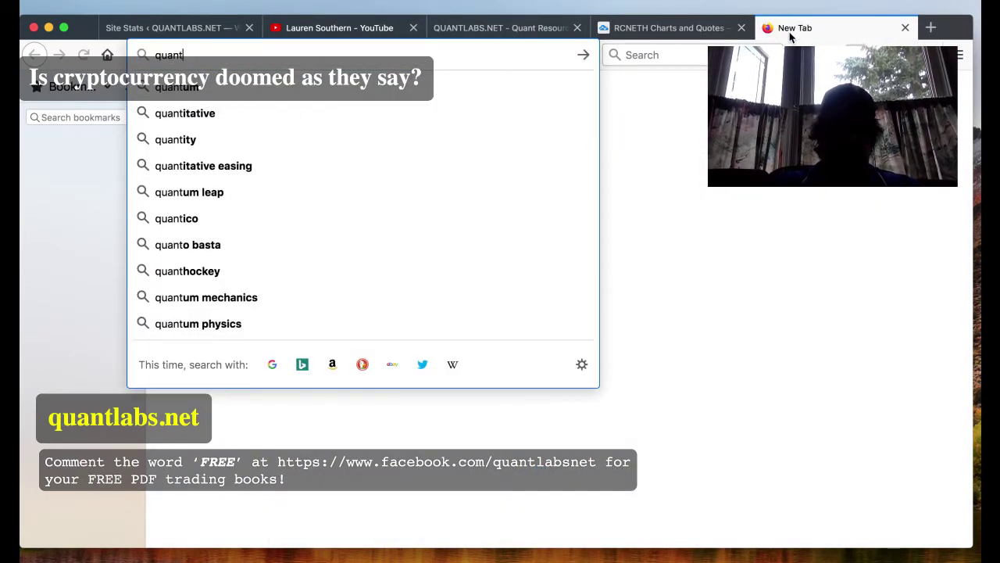
text(labs.net)
key(Return)
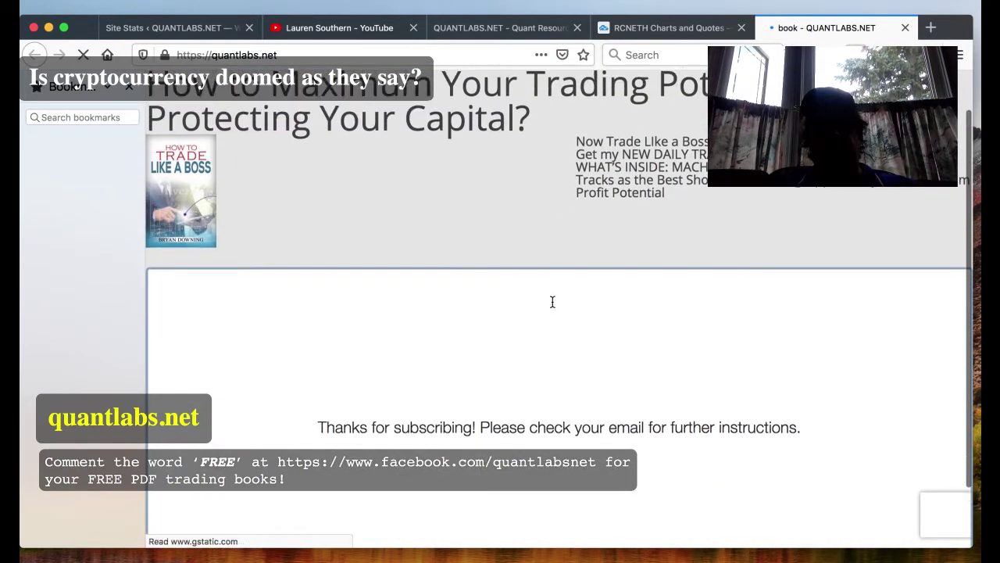
scroll(557, 299, down, 3)
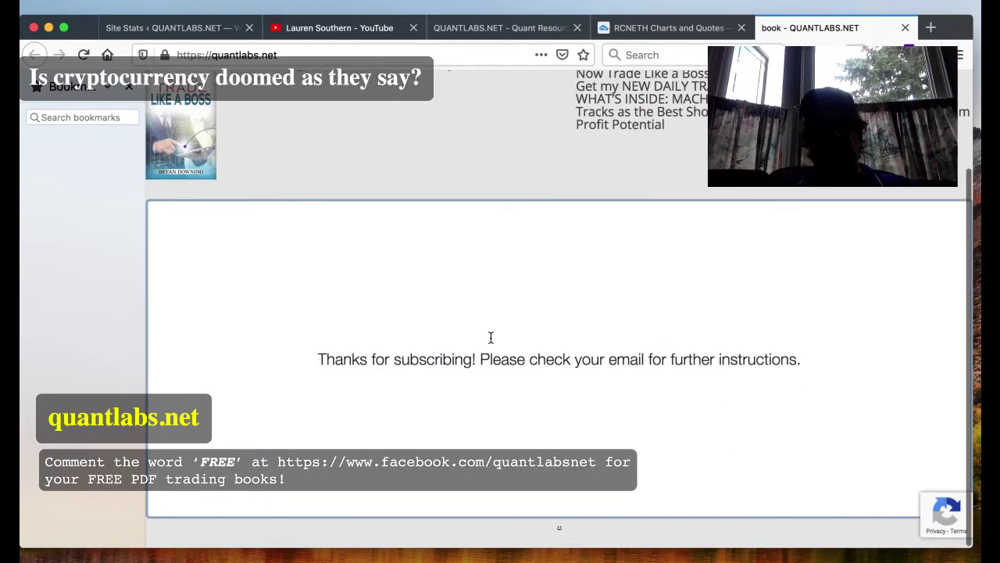
scroll(755, 300, up, 3)
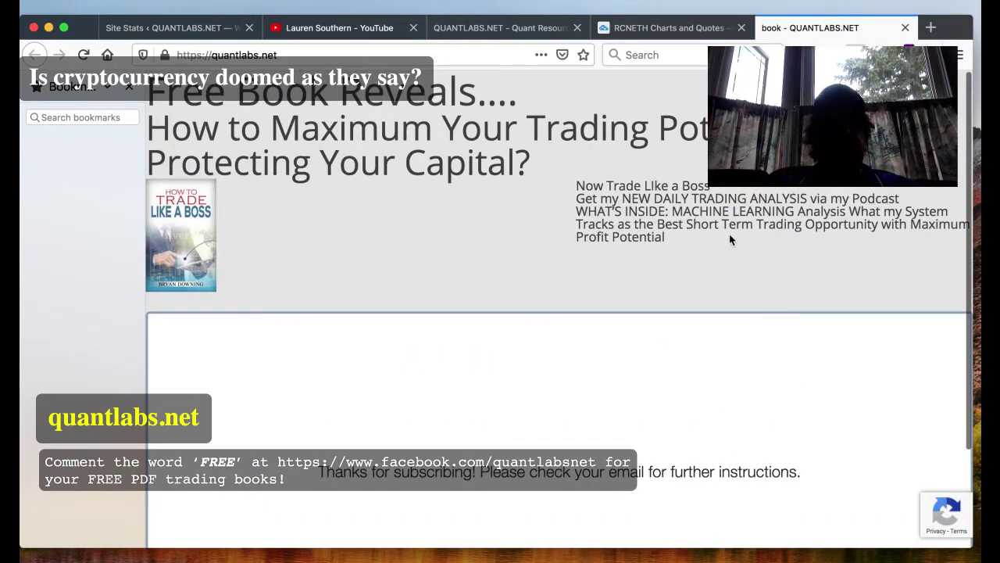
click(907, 30)
Open the quantlabs.shop website in a new browser tab.
key(super+t)
text(quantla)
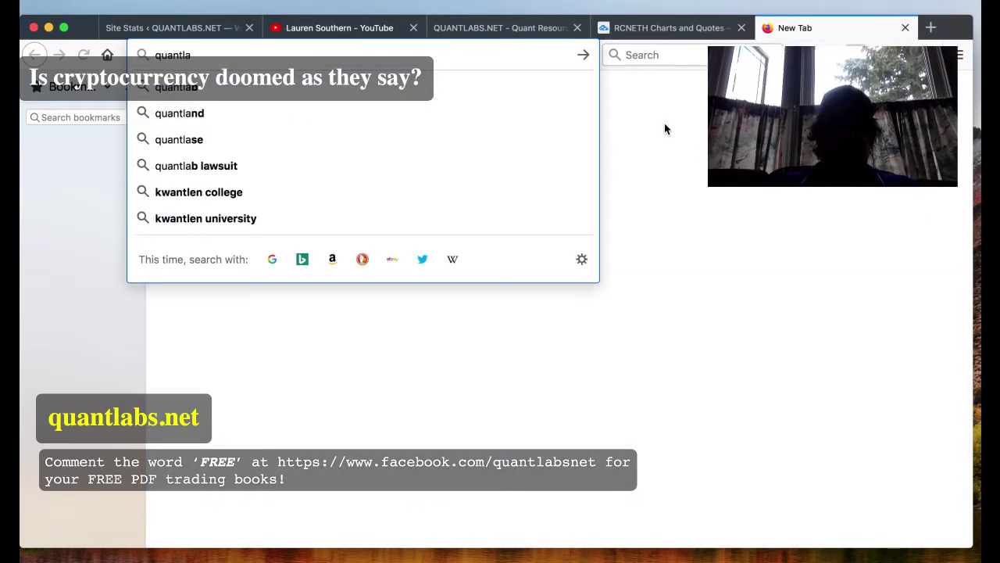
text(bs.ns)
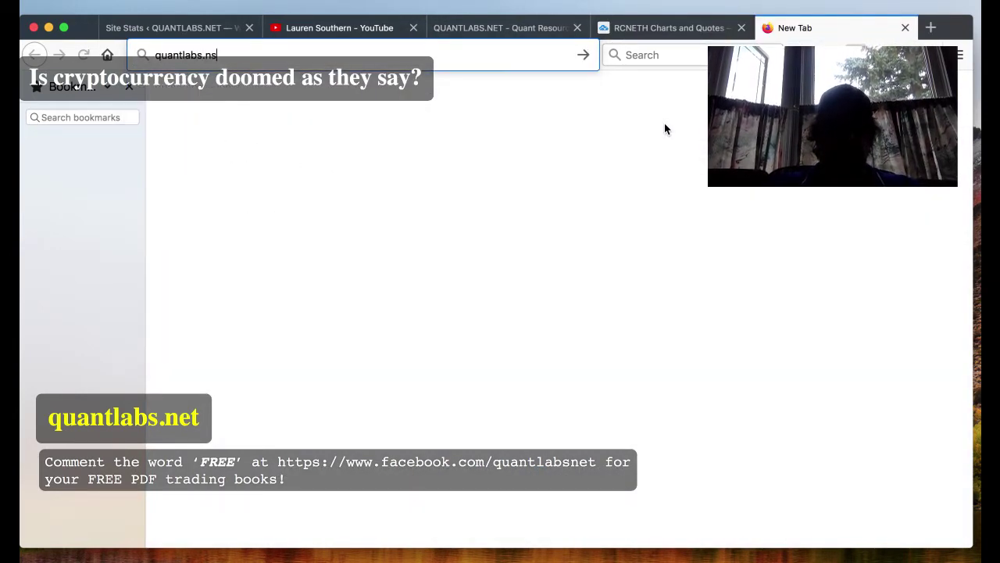
text(h)
key(BackSpace)
key(BackSpace)
key(BackSpace)
text(sh)
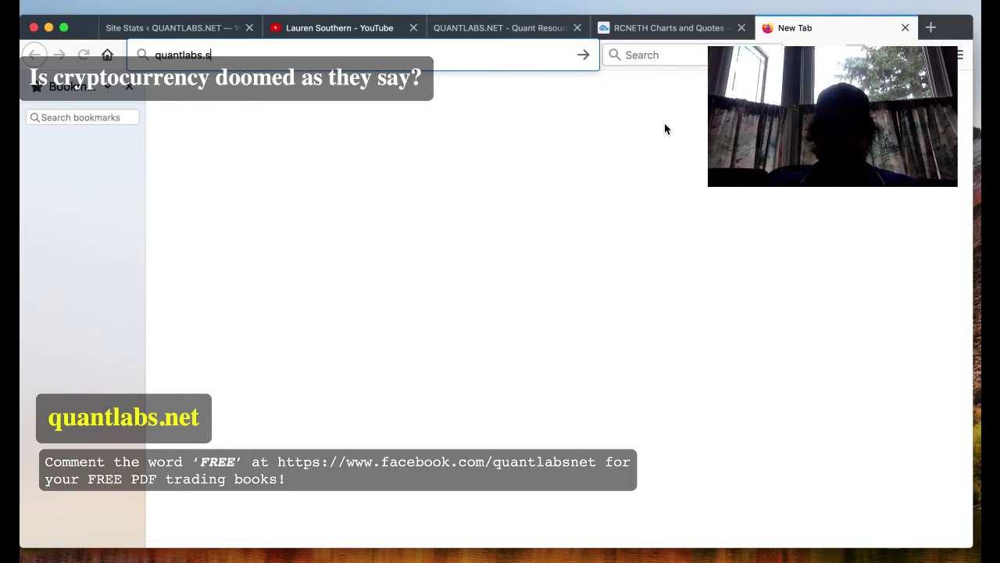
text(op)
key(Return)
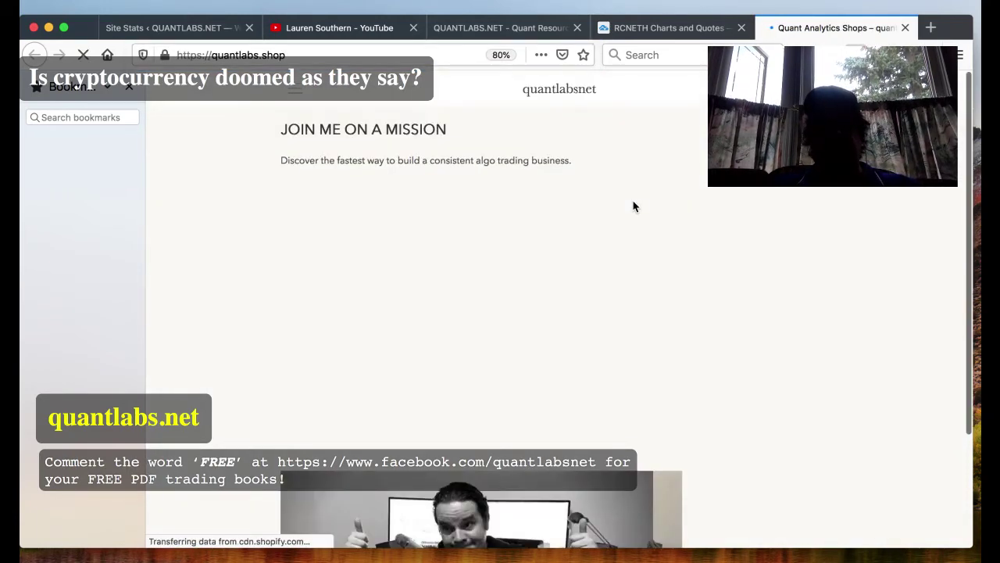
Look through the shop's home page, including the Algo Trading and Python Bot DVD offer and its online version.
scroll(635, 206, down, 2)
scroll(633, 205, down, 5)
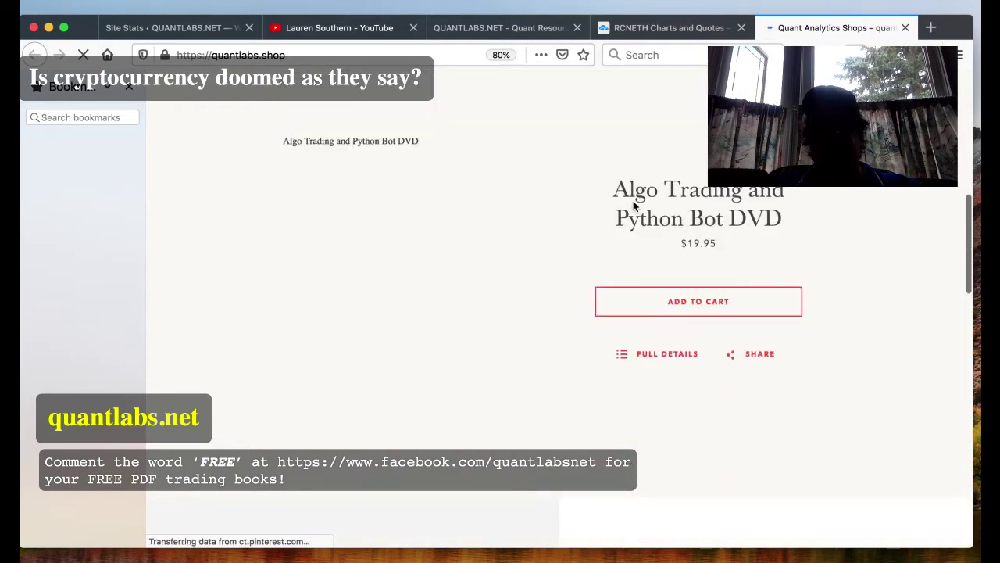
scroll(367, 268, down, 1)
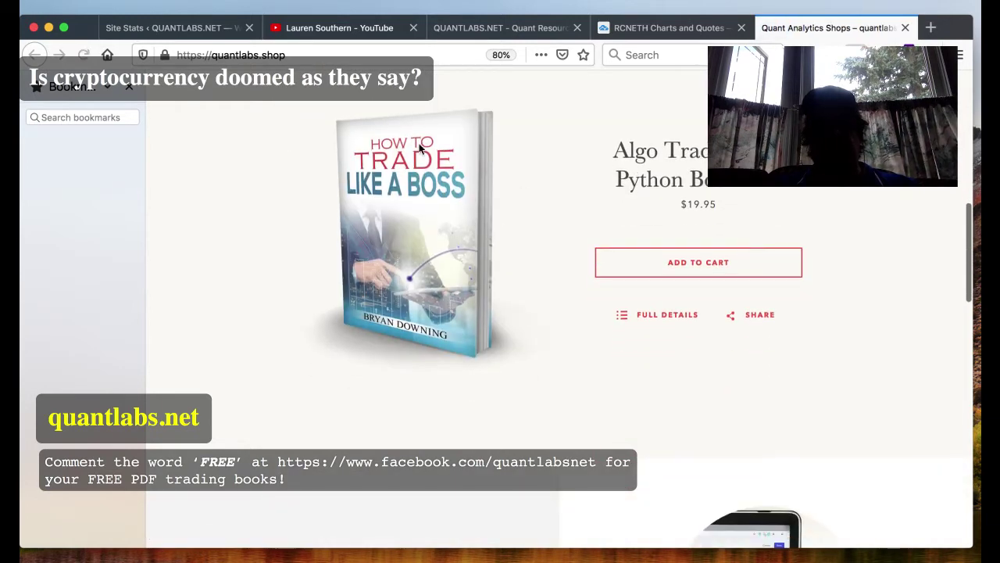
scroll(490, 188, down, 5)
scroll(489, 188, up, 10)
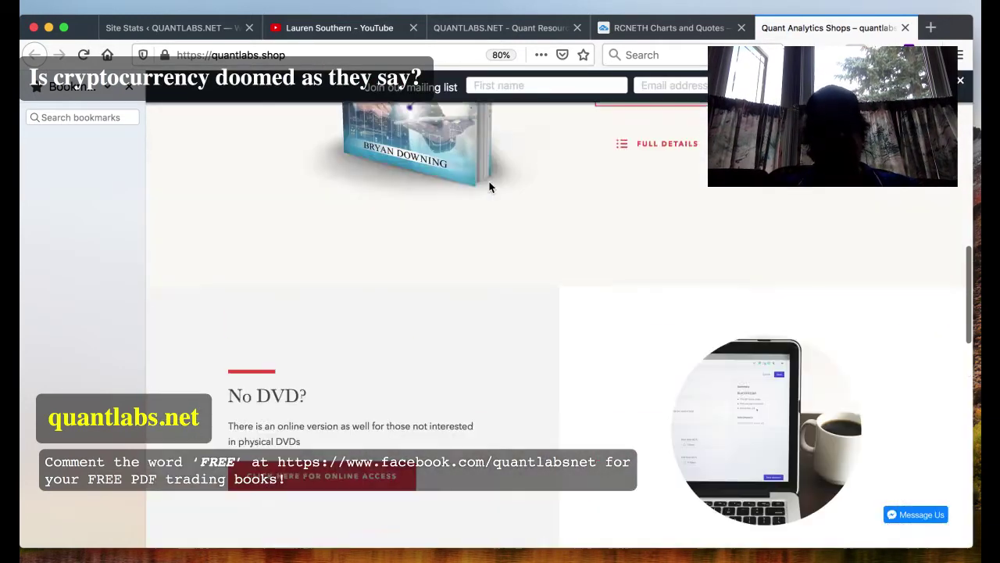
scroll(490, 188, up, 3)
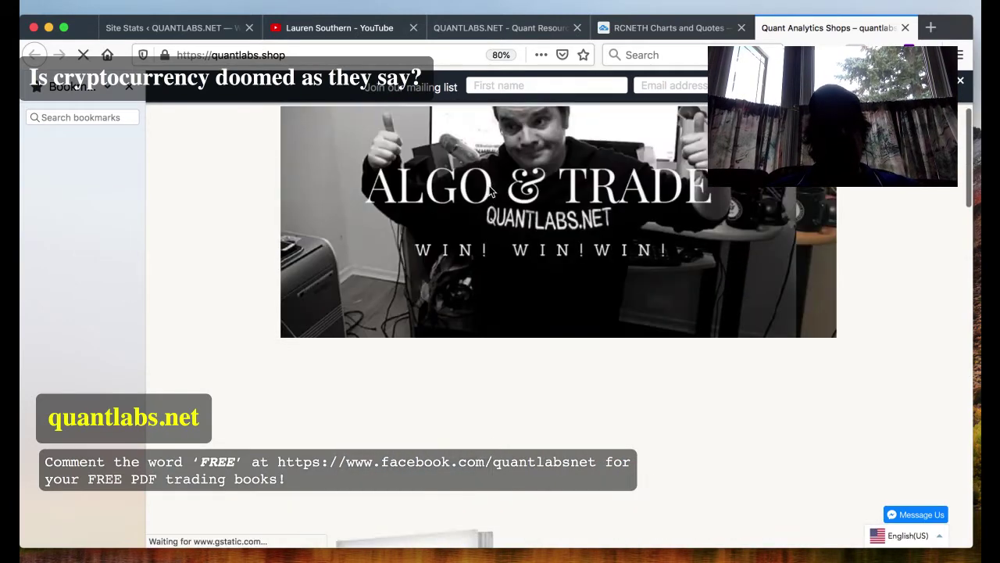
scroll(489, 190, down, 5)
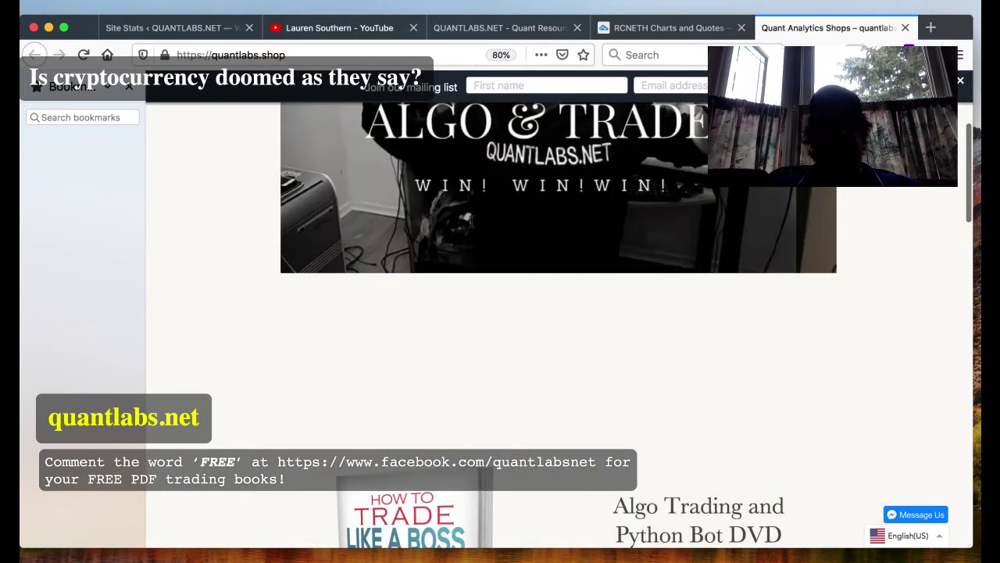
scroll(751, 320, down, 1)
scroll(805, 437, up, 1)
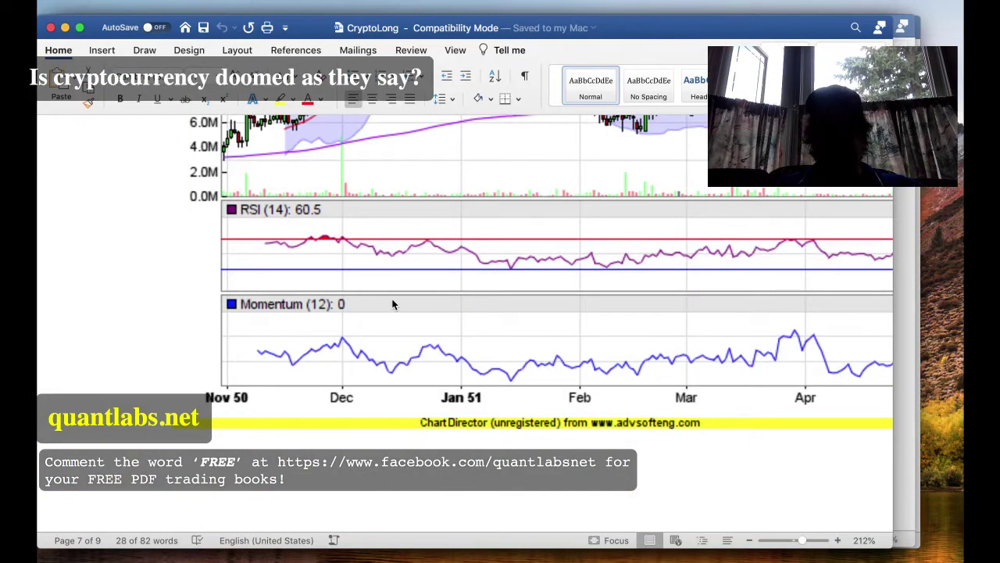
Return to CryptoLong in Word and examine the latest RSI, momentum, moving average and Bollinger readings in the page 7 RCNETH chart.
scroll(393, 304, down, 3)
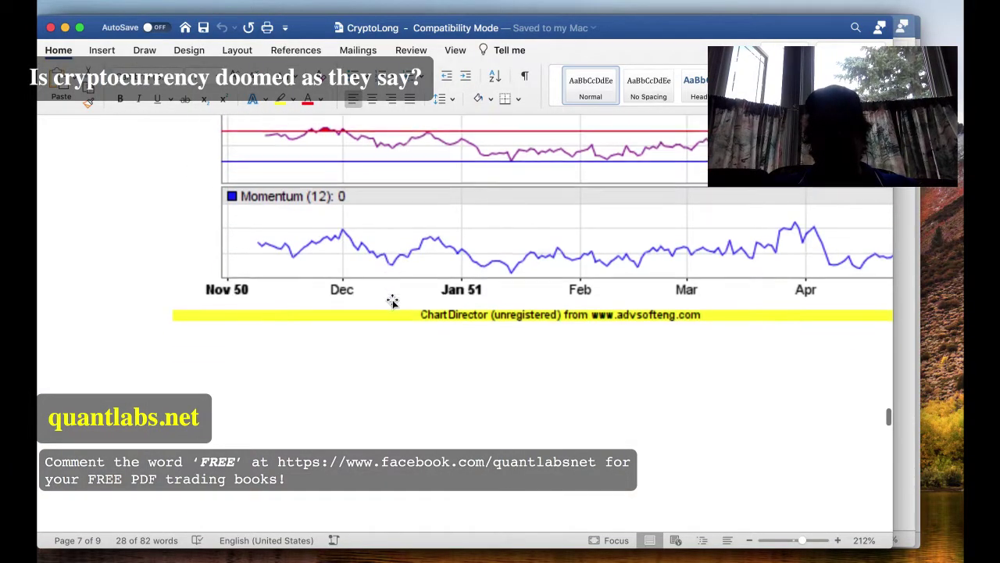
scroll(394, 300, up, 3)
scroll(430, 292, up, 1)
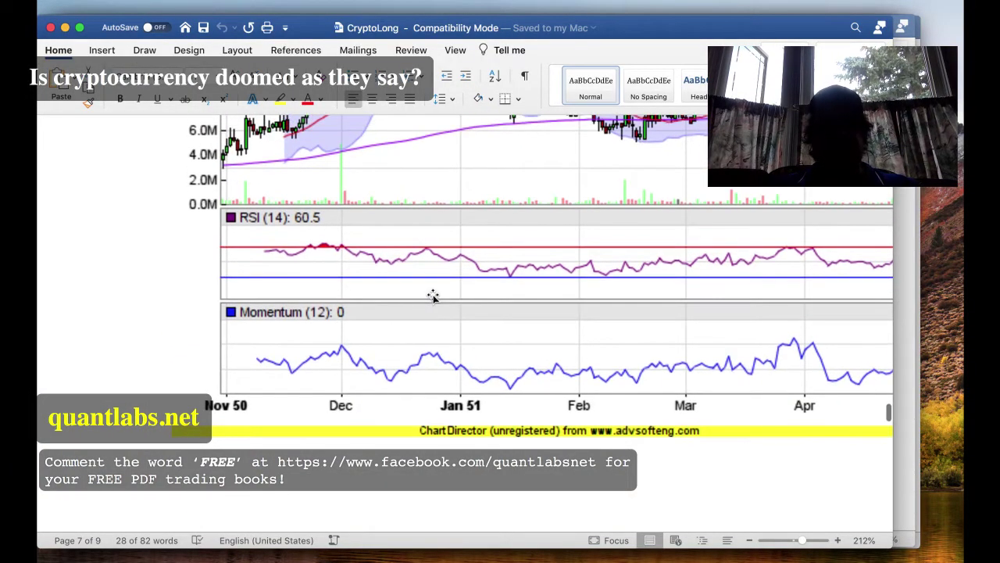
scroll(560, 315, right, 3)
scroll(531, 310, down, 1)
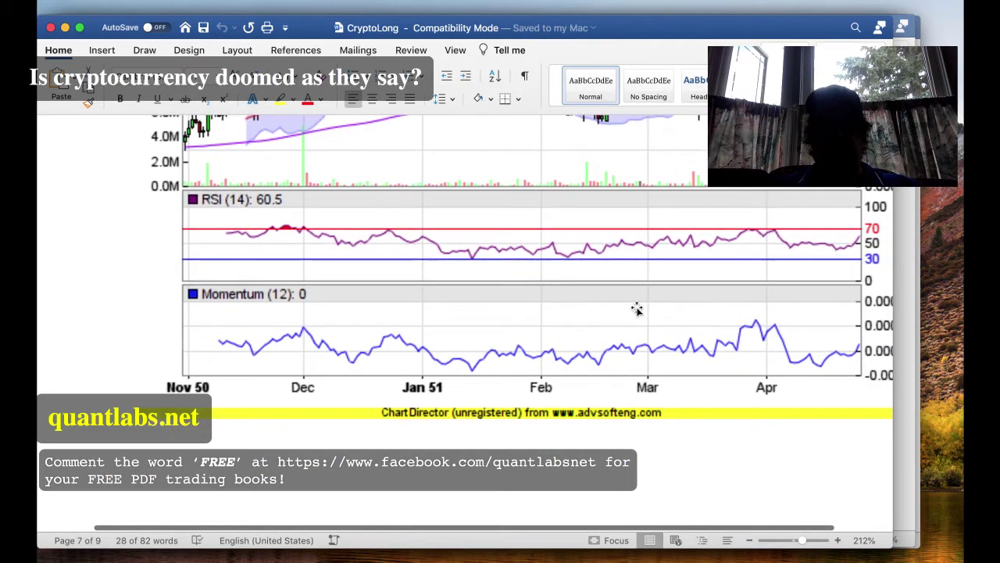
scroll(637, 309, down, 1)
scroll(637, 309, right, 1)
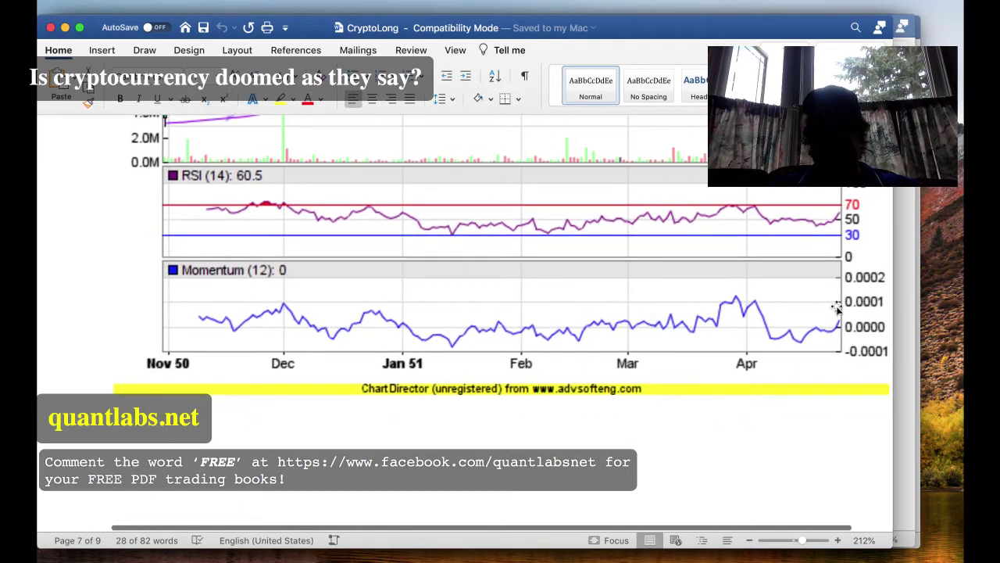
scroll(840, 260, up, 5)
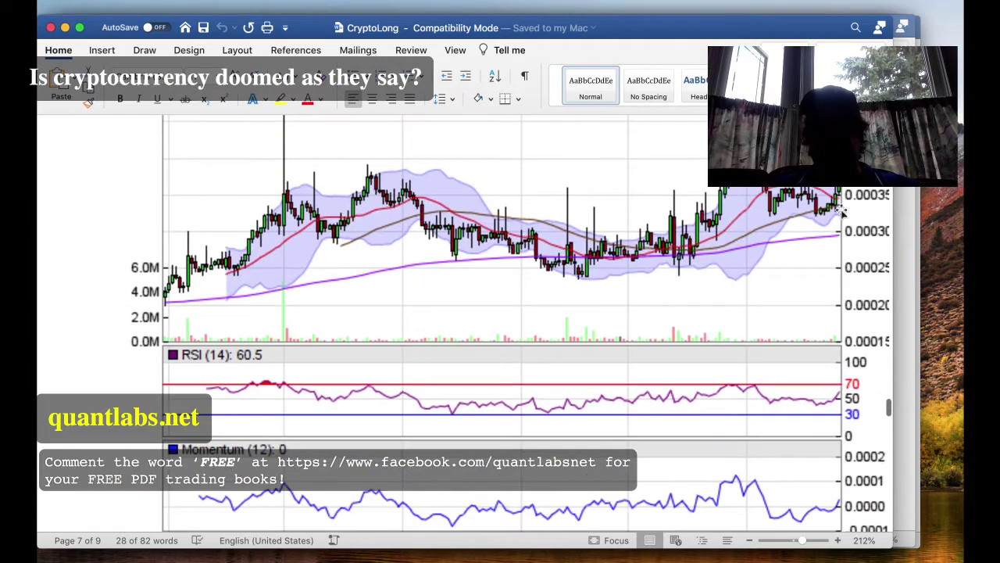
scroll(838, 199, down, 1)
scroll(837, 198, up, 5)
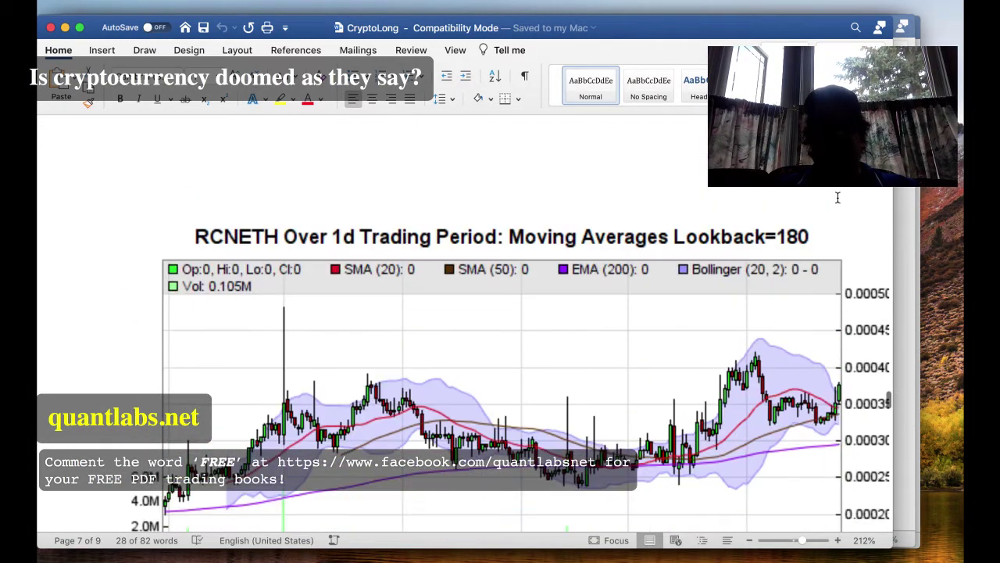
Examine the remaining shorter-period RCNETH candlestick charts with their RSI and momentum plots through the end of page 9.
scroll(838, 198, down, 15)
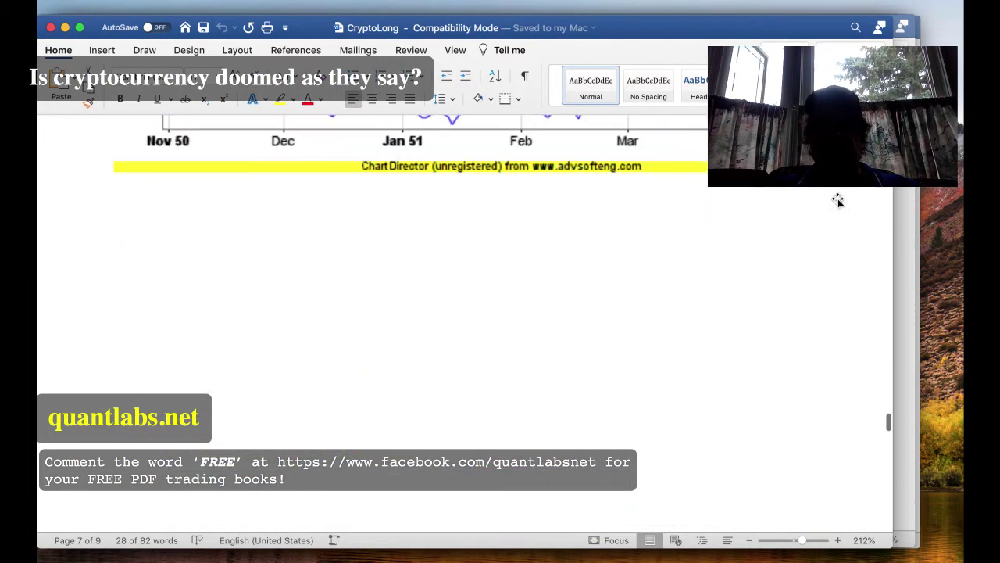
scroll(838, 200, up, 8)
scroll(838, 199, down, 7)
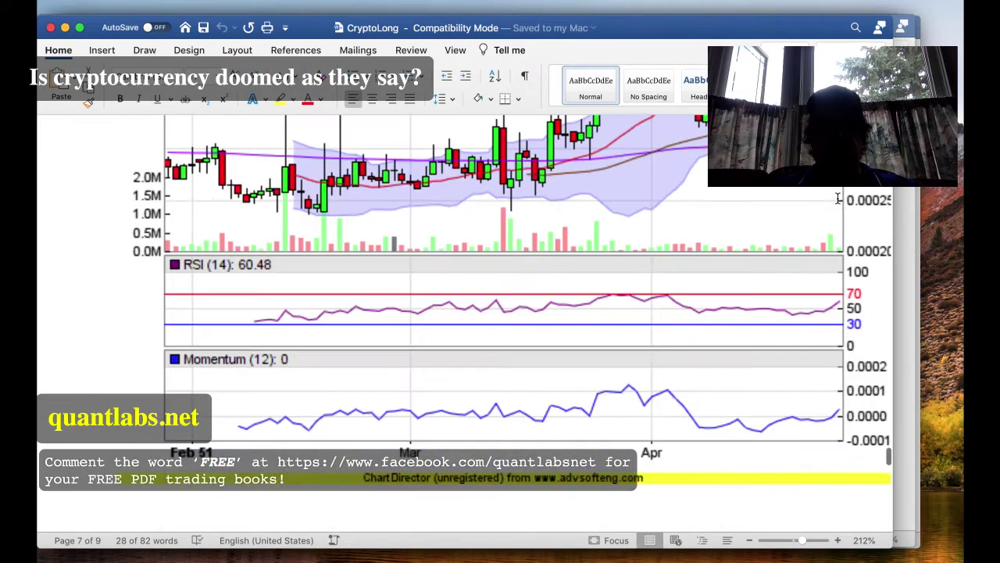
scroll(838, 199, down, 10)
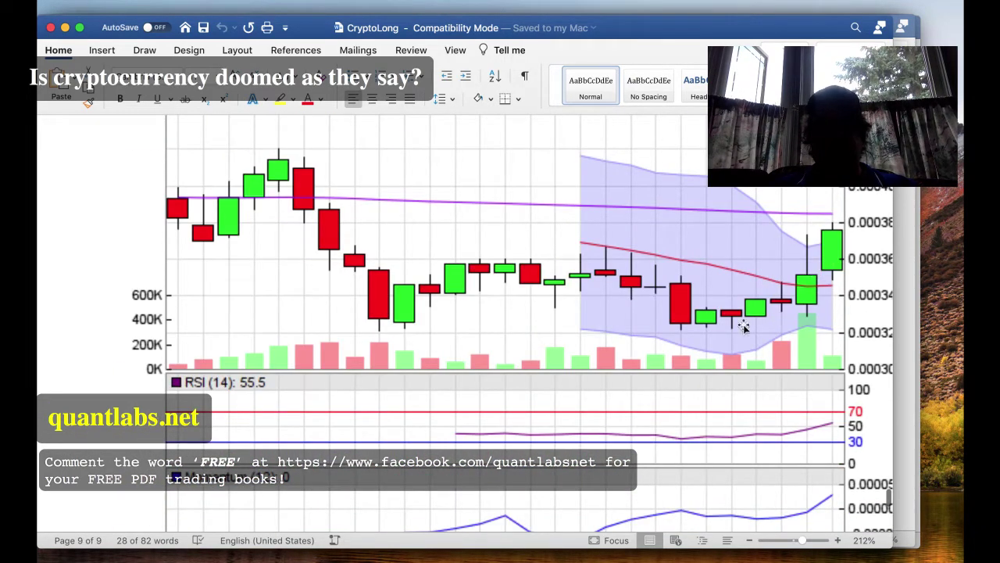
scroll(548, 329, down, 3)
scroll(550, 325, up, 5)
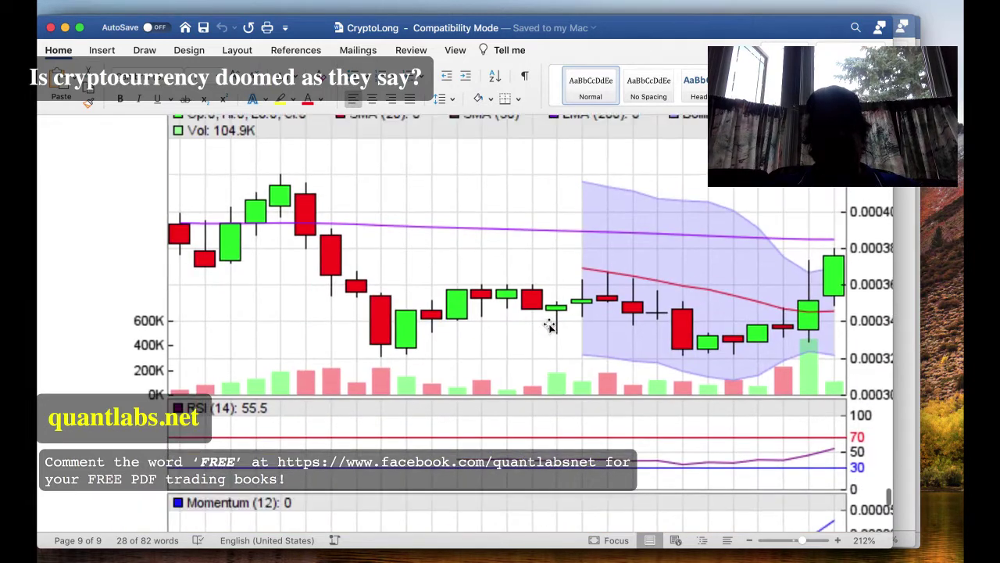
scroll(550, 325, down, 15)
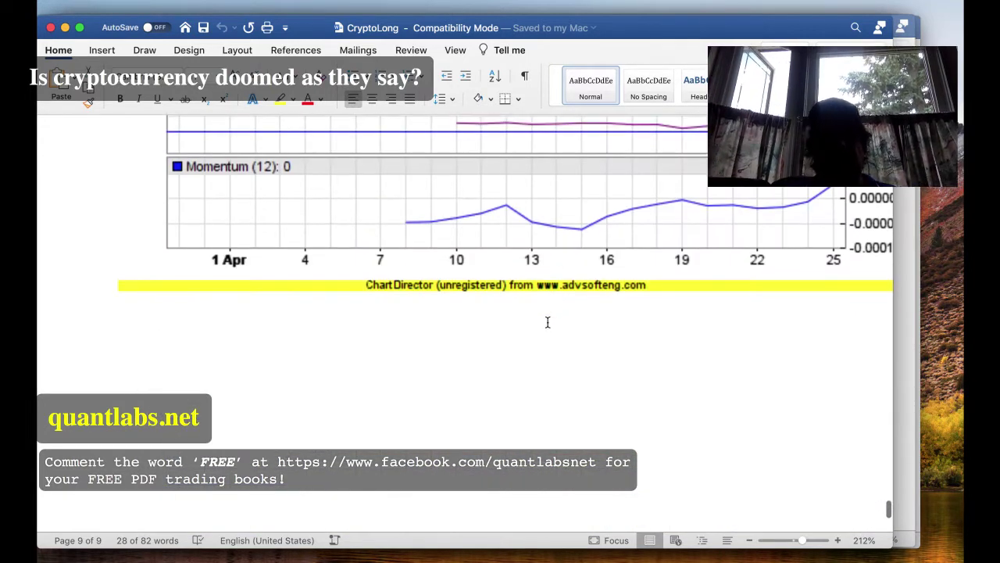
scroll(548, 322, down, 1)
scroll(548, 322, up, 2)
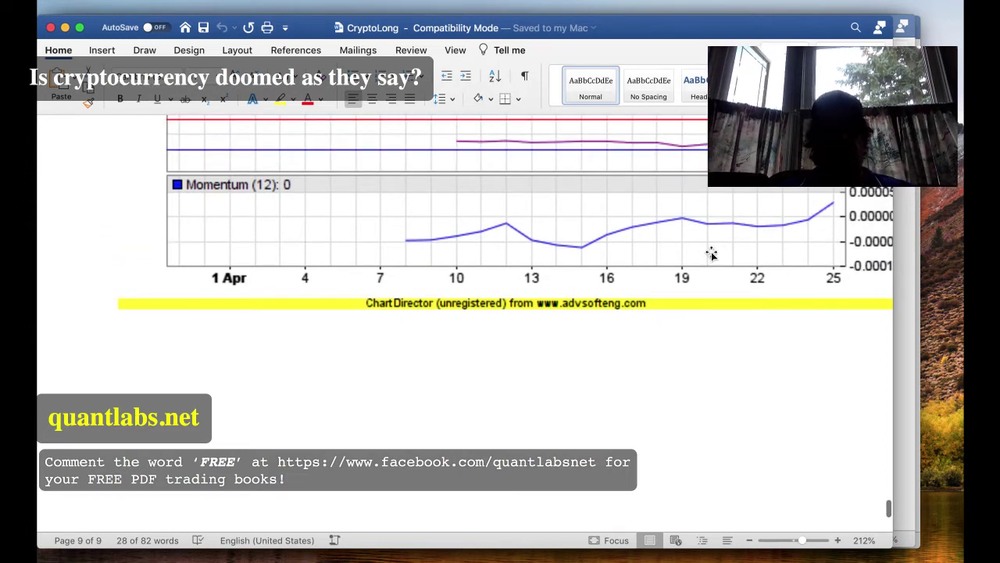
scroll(711, 252, down, 6)
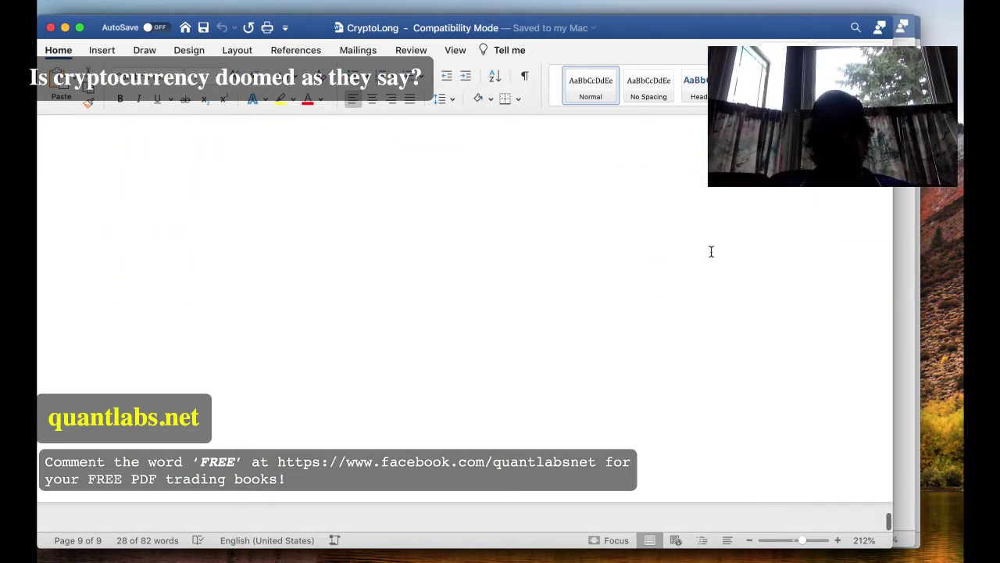
scroll(711, 252, up, 5)
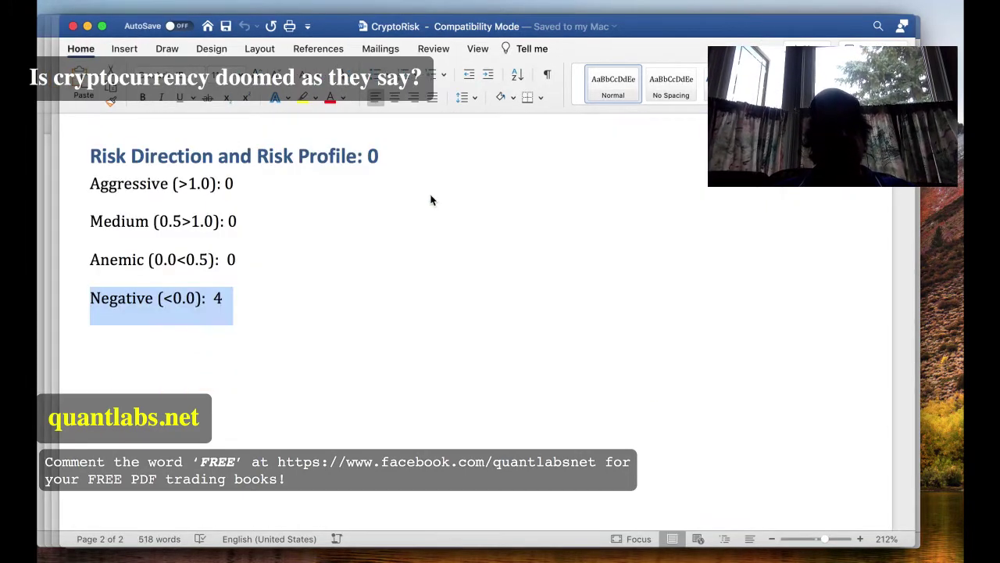
Bring the CryptoFilteredOnVolume document to the front in Word.
click(397, 6)
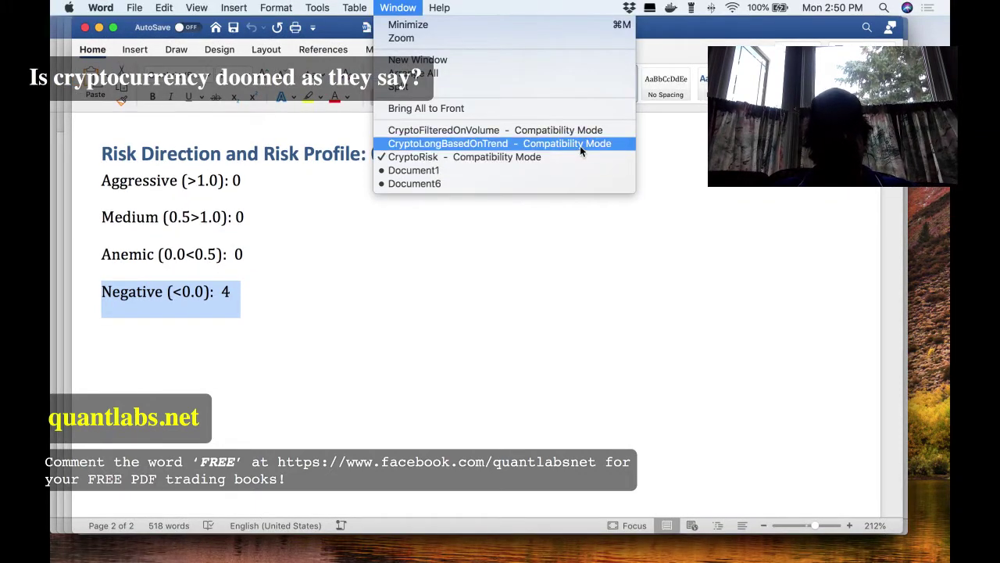
click(578, 131)
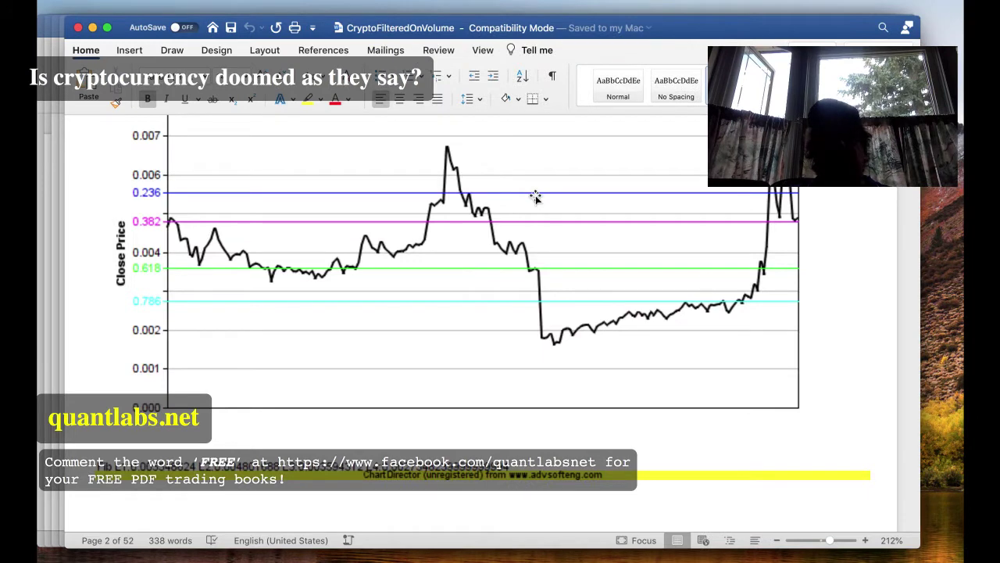
Review the buy-signal pairs of at least 40M, the group means and the IOTXUSDT statistics at the start of the report.
scroll(535, 196, up, 15)
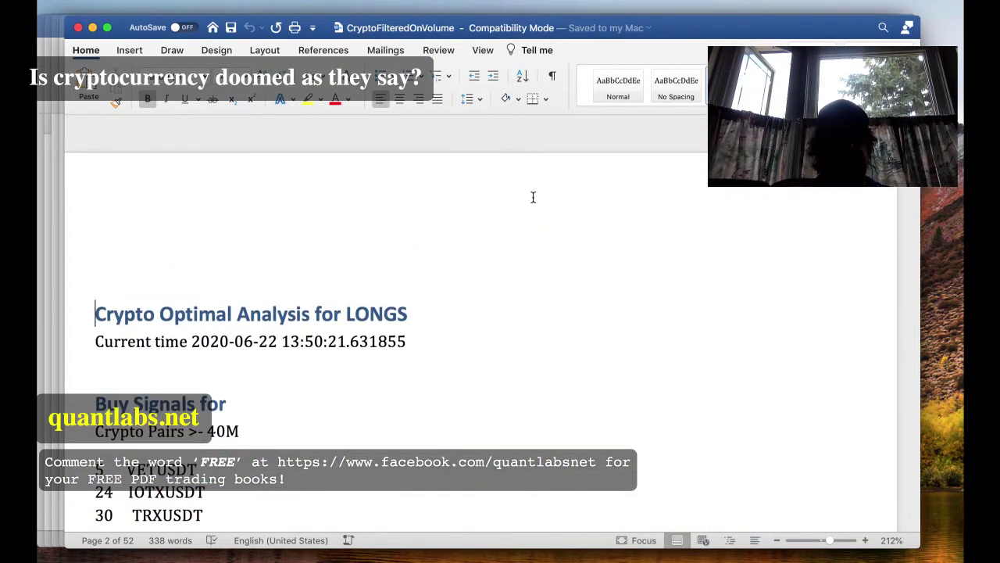
scroll(533, 197, down, 1)
scroll(269, 284, down, 10)
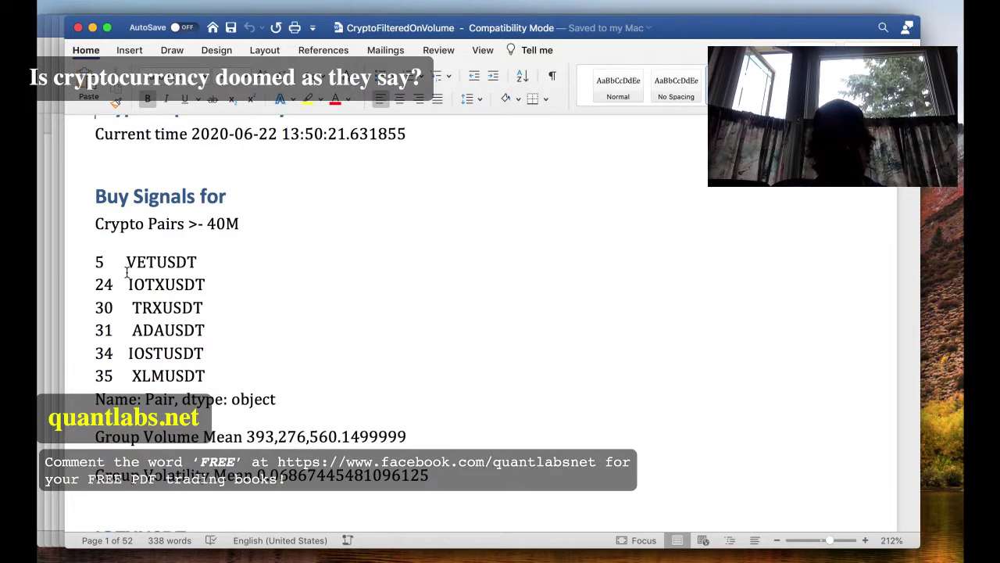
scroll(383, 290, down, 8)
scroll(384, 292, down, 10)
scroll(384, 292, up, 7)
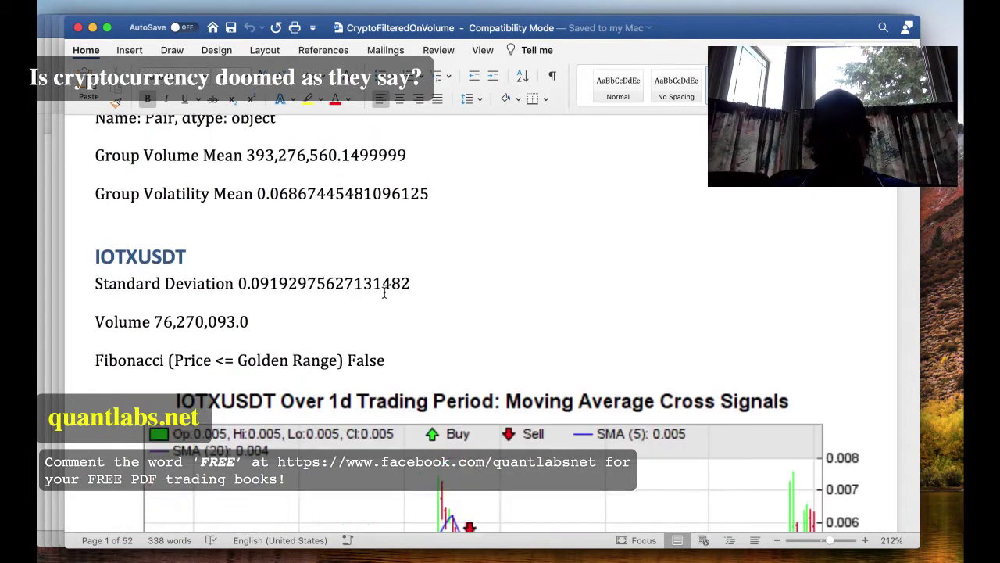
scroll(384, 291, down, 7)
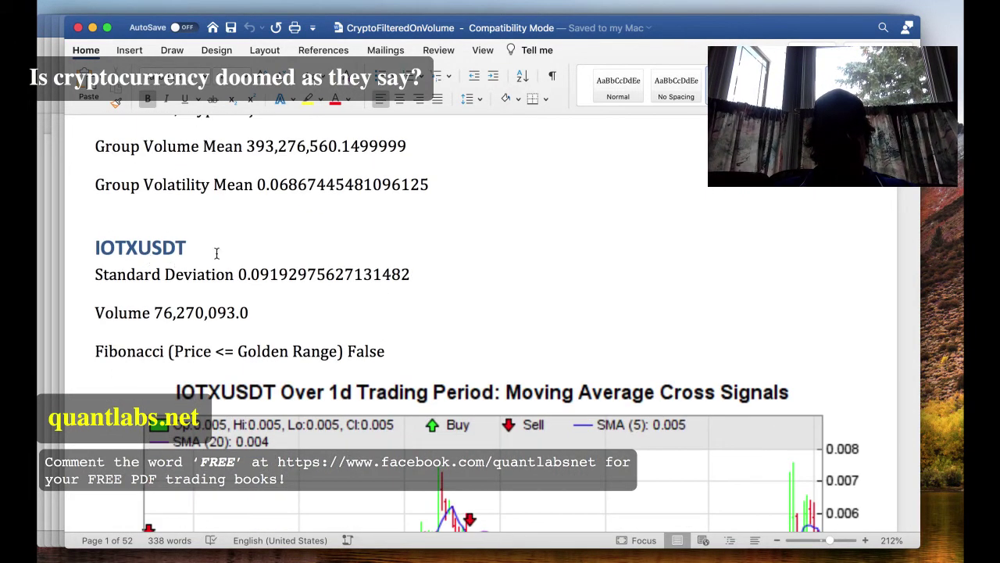
Examine the IOTXUSDT moving average cross signals chart and select the Fibonacci golden range text above it.
scroll(257, 254, down, 15)
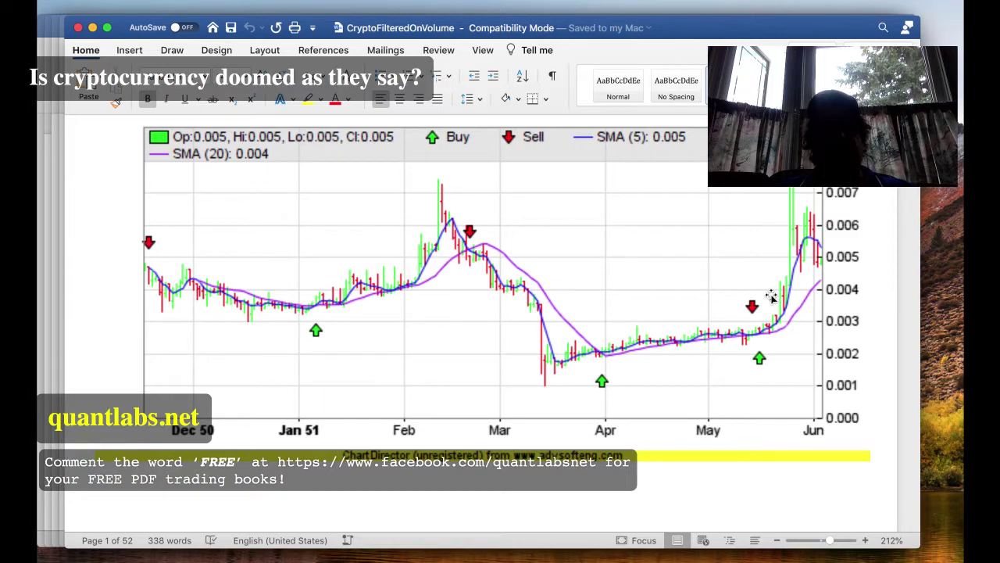
scroll(771, 296, up, 6)
scroll(771, 296, down, 8)
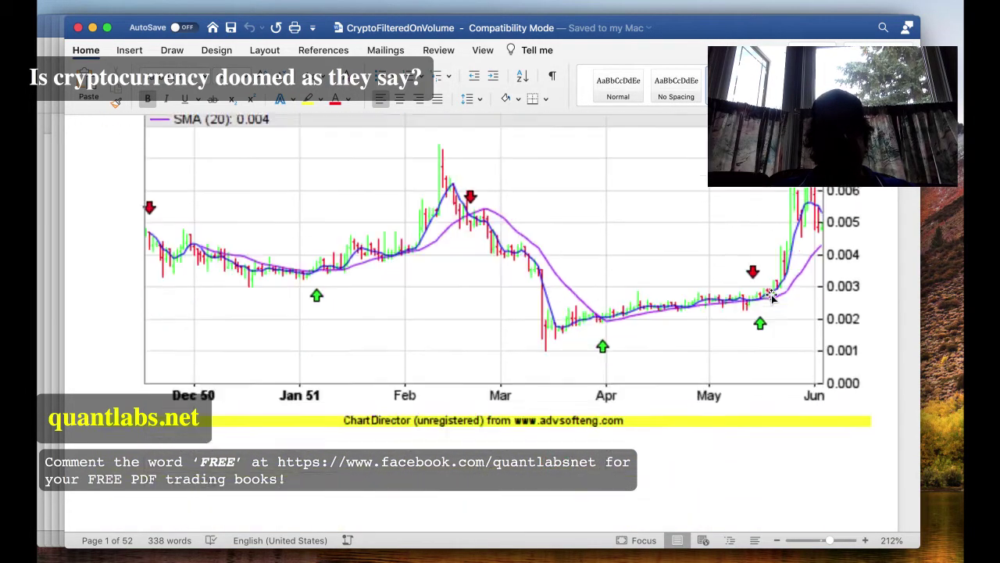
scroll(771, 295, down, 7)
scroll(771, 293, up, 12)
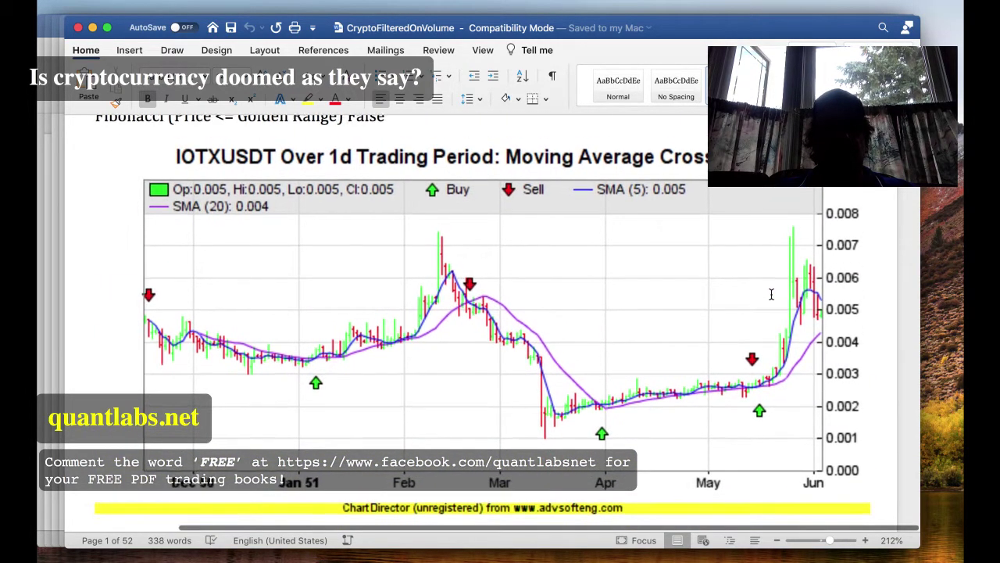
scroll(771, 293, up, 4)
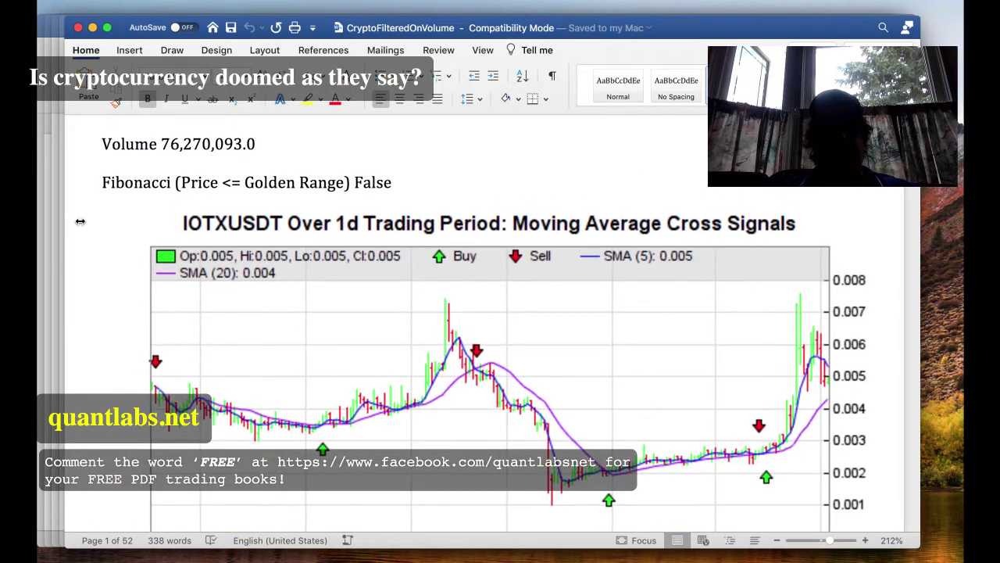
drag(104, 182, 345, 188)
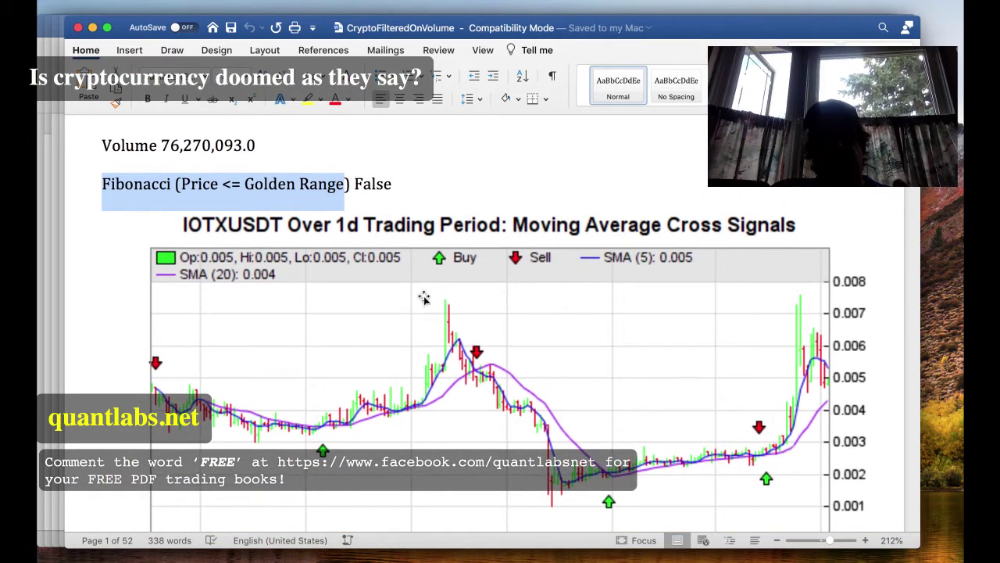
scroll(430, 304, down, 1)
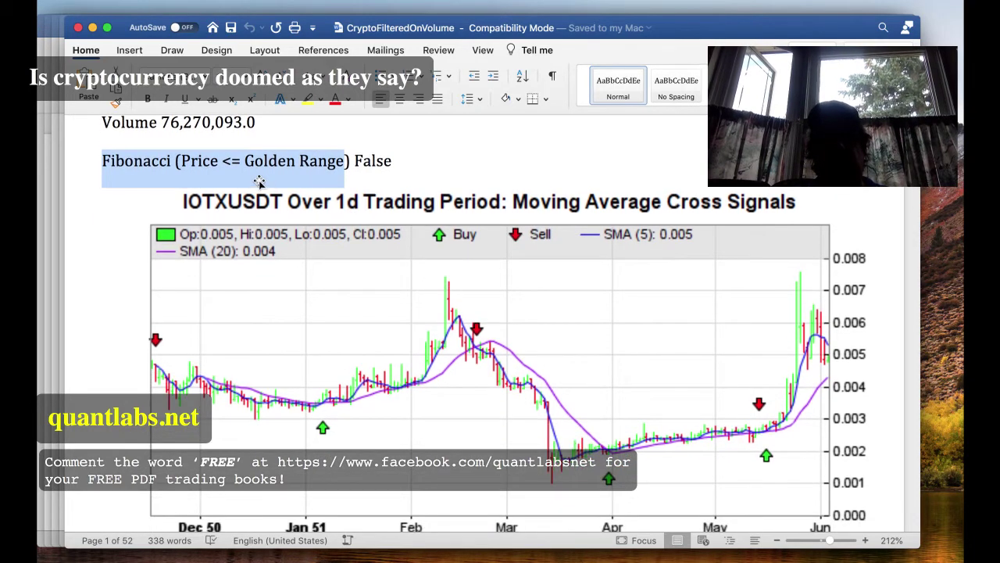
scroll(426, 196, down, 5)
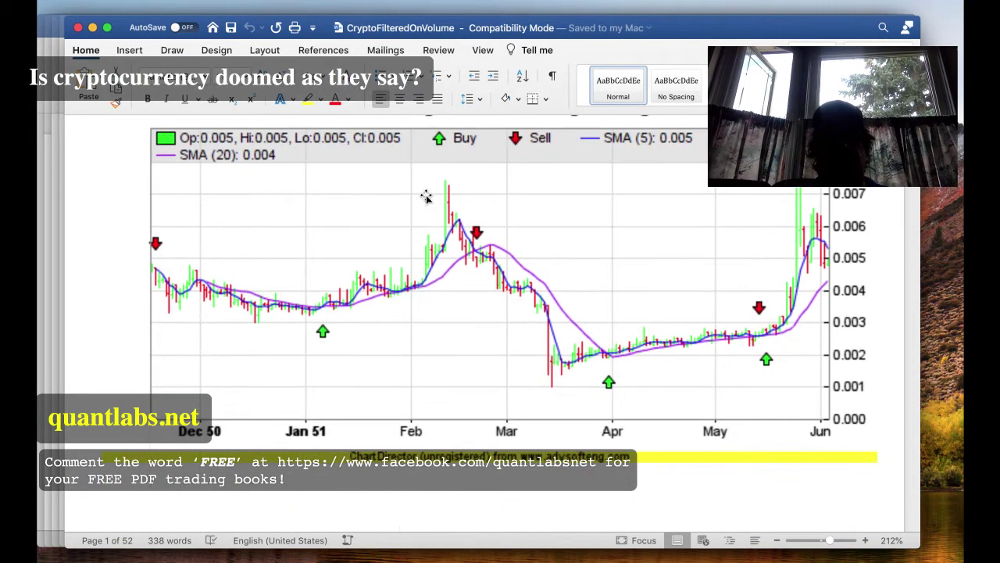
Examine the IOTXUSDT 1d trendlines chart and compare the latest close with the levels in the Fibonacci lines chart.
scroll(425, 196, down, 7)
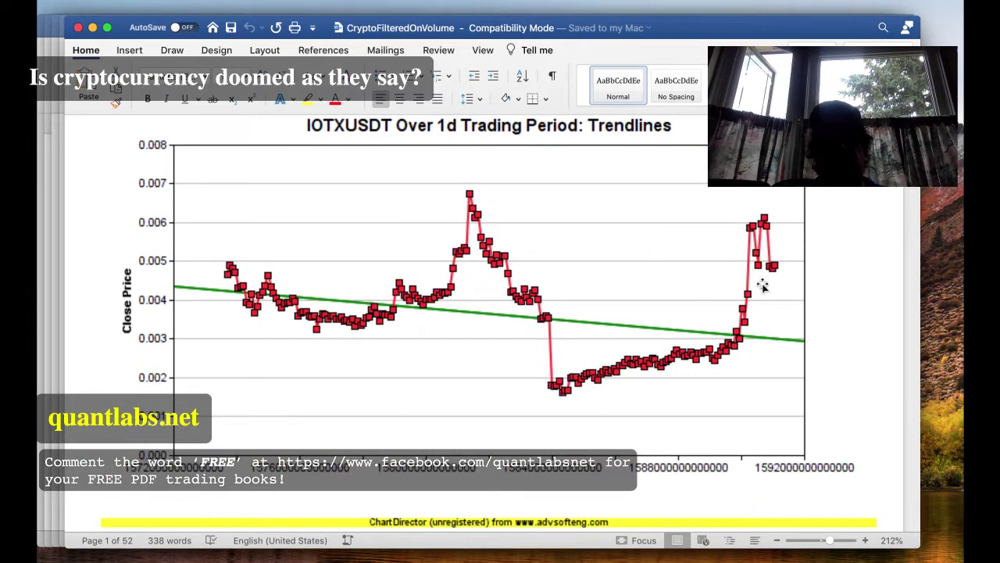
scroll(765, 287, down, 4)
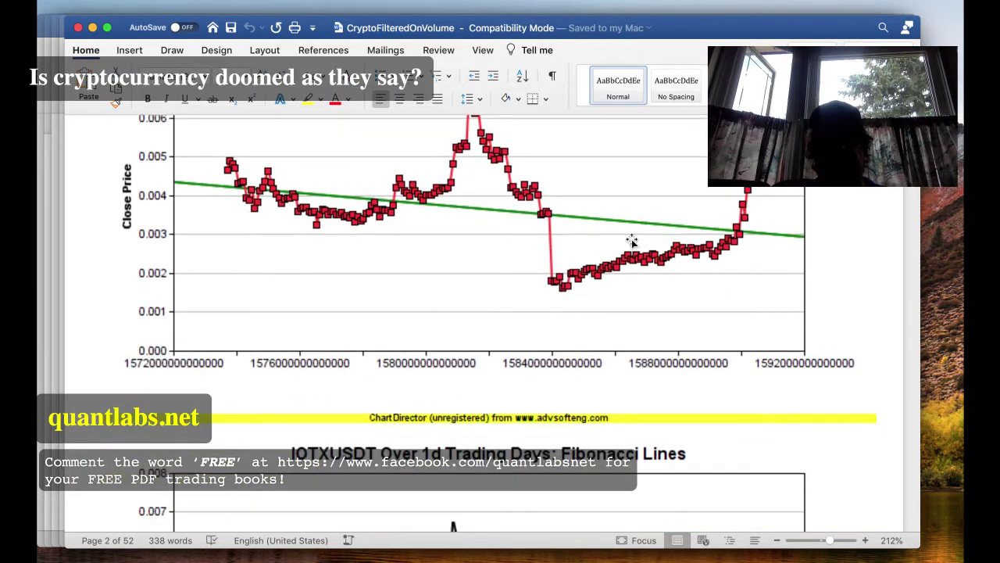
scroll(827, 250, down, 5)
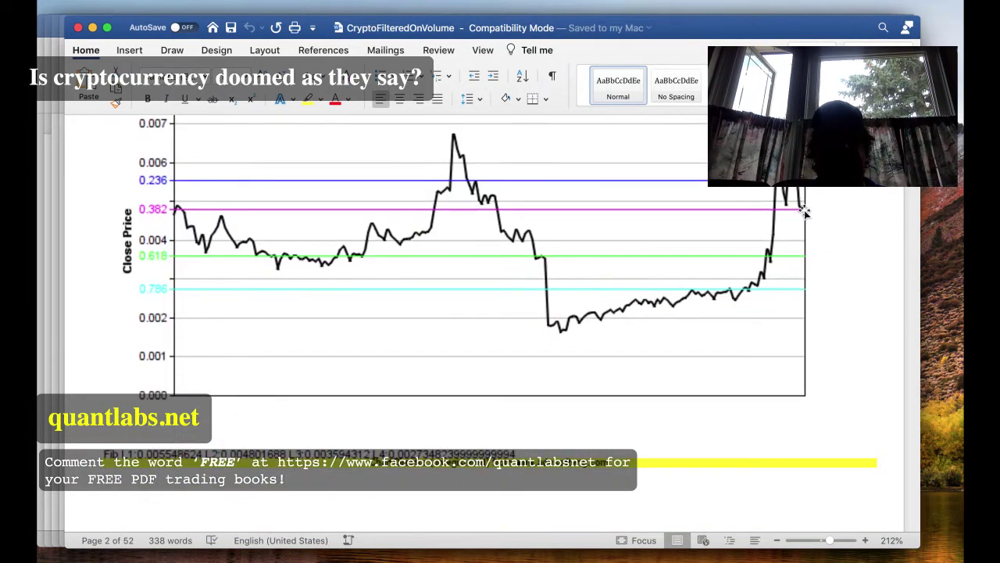
click(226, 250)
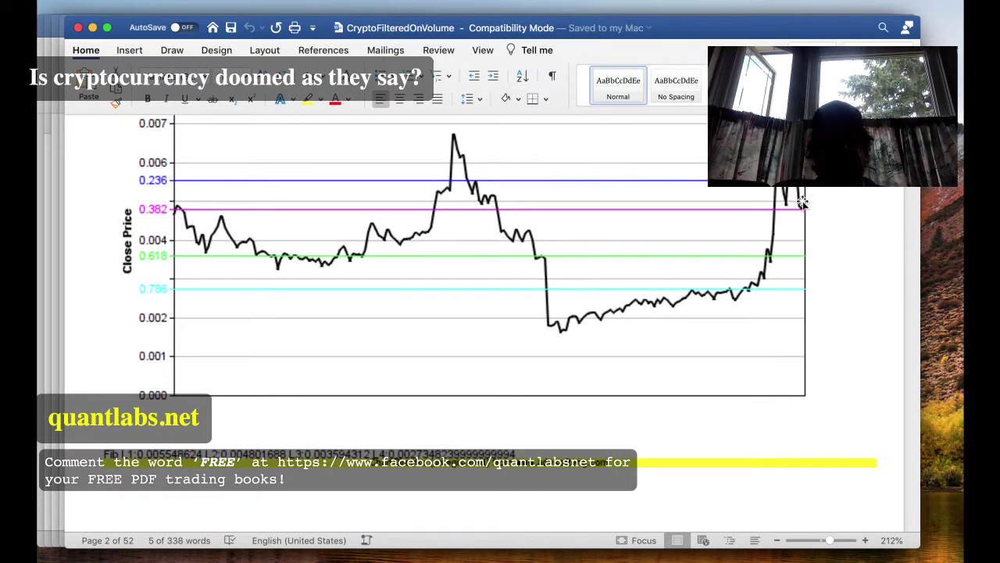
scroll(730, 219, down, 2)
scroll(380, 230, up, 2)
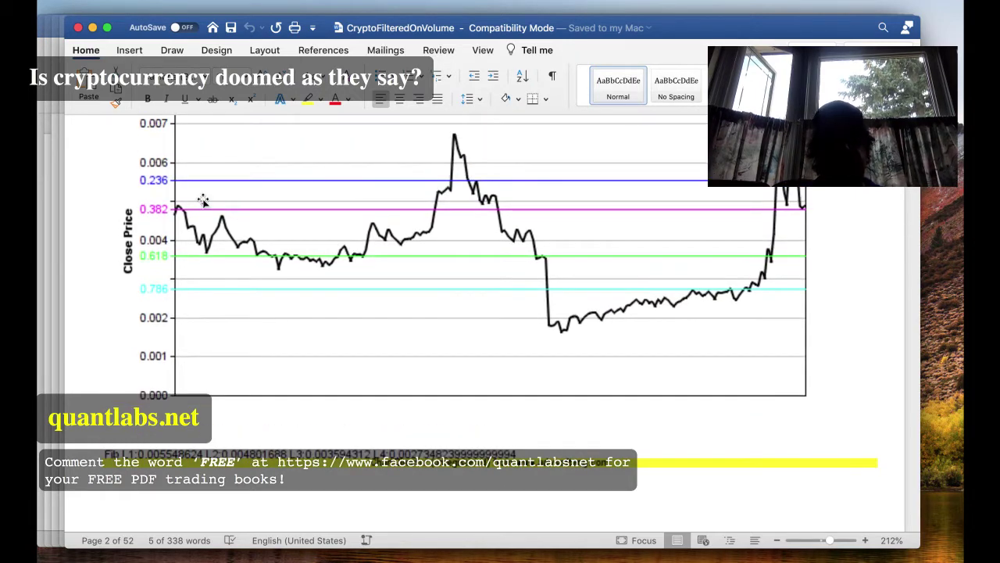
scroll(636, 222, down, 2)
scroll(637, 221, up, 3)
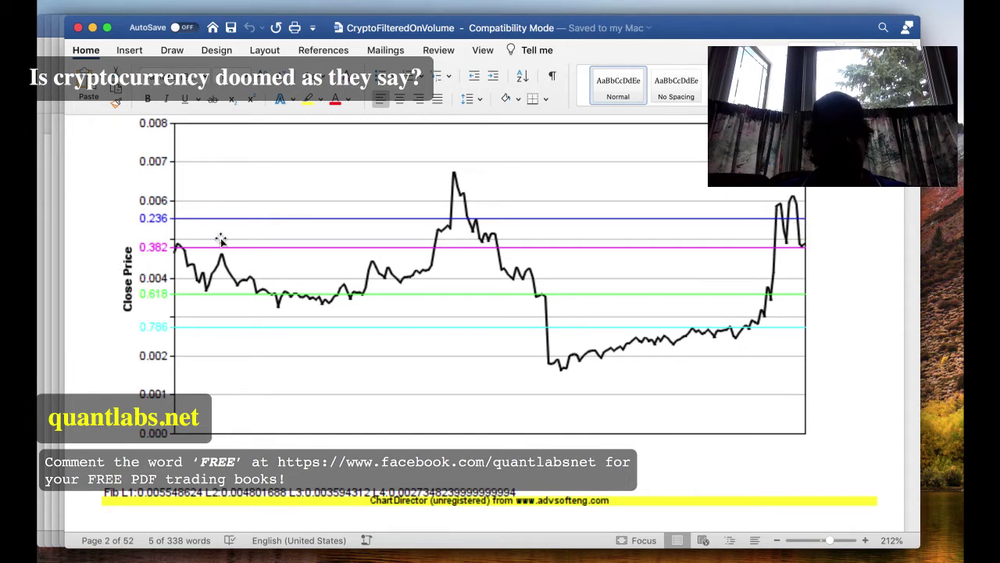
Examine the distribution of bars in the IOTXUSDT 1d returns histogram on page 3.
scroll(495, 248, down, 10)
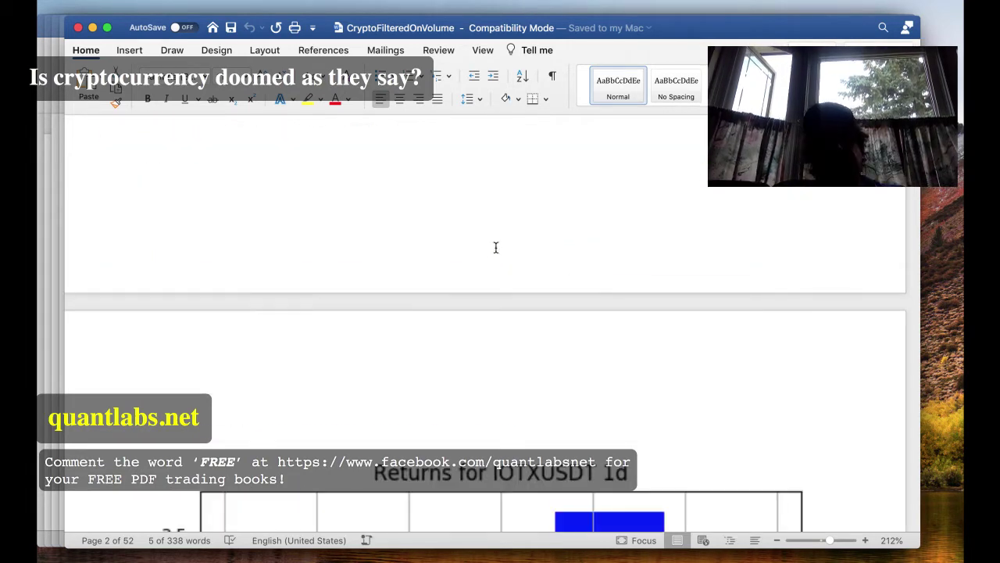
scroll(496, 248, up, 3)
scroll(495, 248, down, 6)
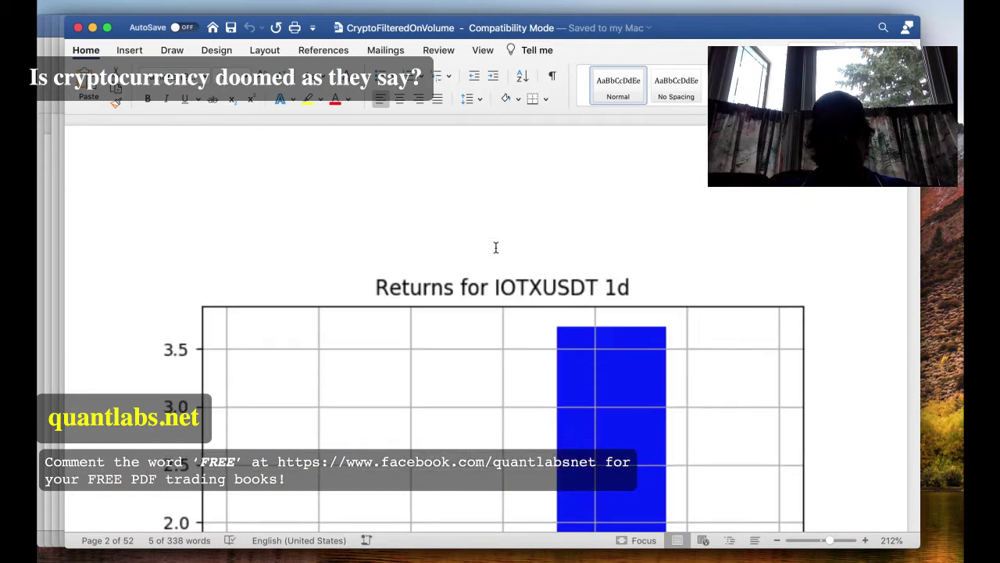
scroll(496, 248, down, 2)
scroll(495, 247, up, 1)
scroll(496, 248, down, 5)
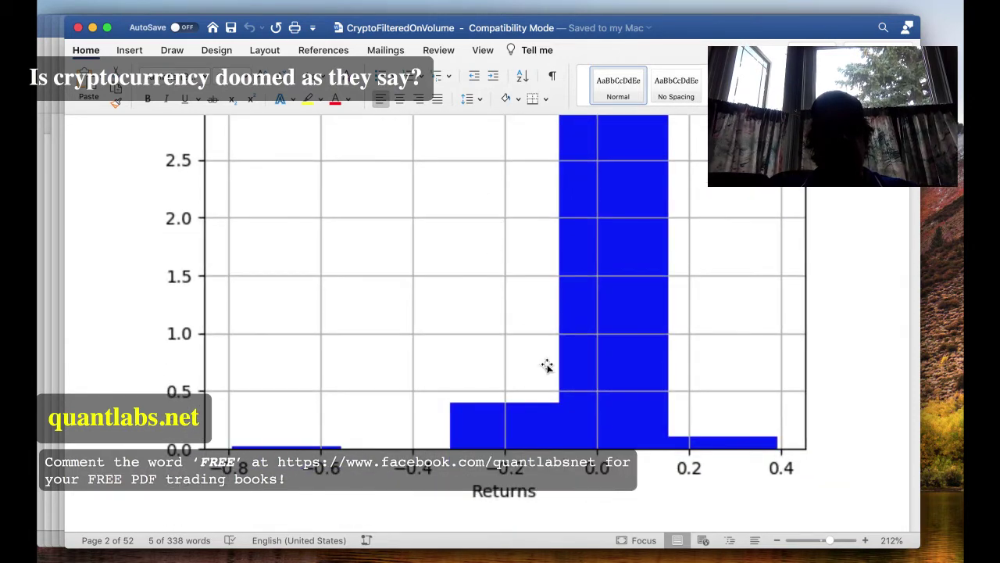
scroll(547, 365, up, 4)
scroll(547, 366, down, 6)
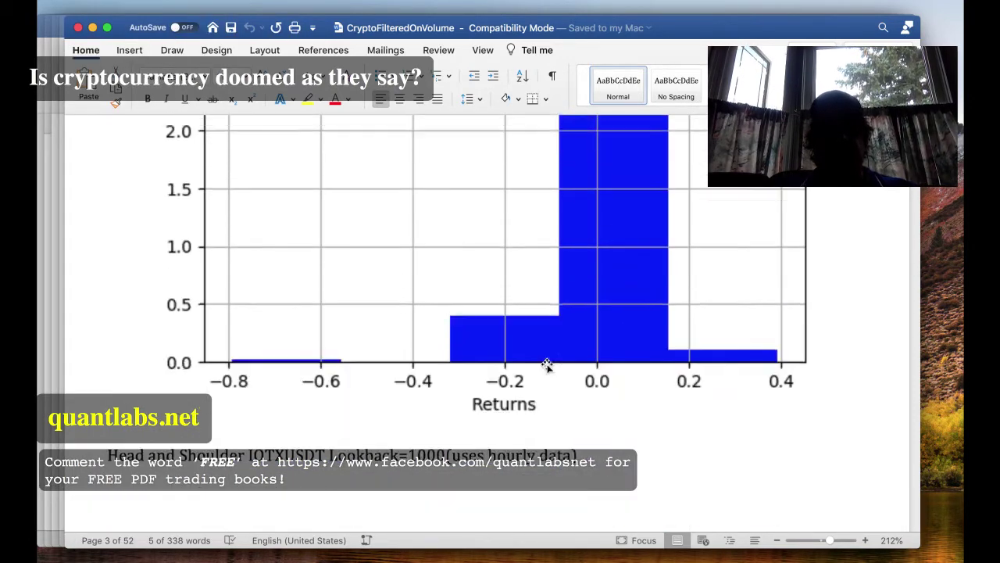
scroll(547, 365, down, 1)
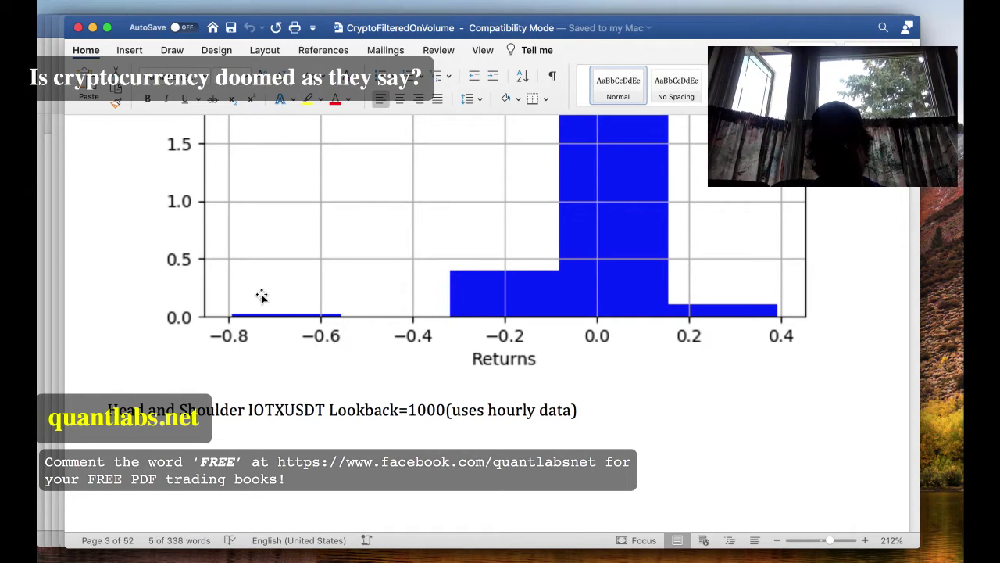
Review the IOTXUSDT head and shoulder plot, the detected candle patterns and the Fibonacci and trend chart with lookback 30.
scroll(262, 296, down, 2)
scroll(257, 294, down, 5)
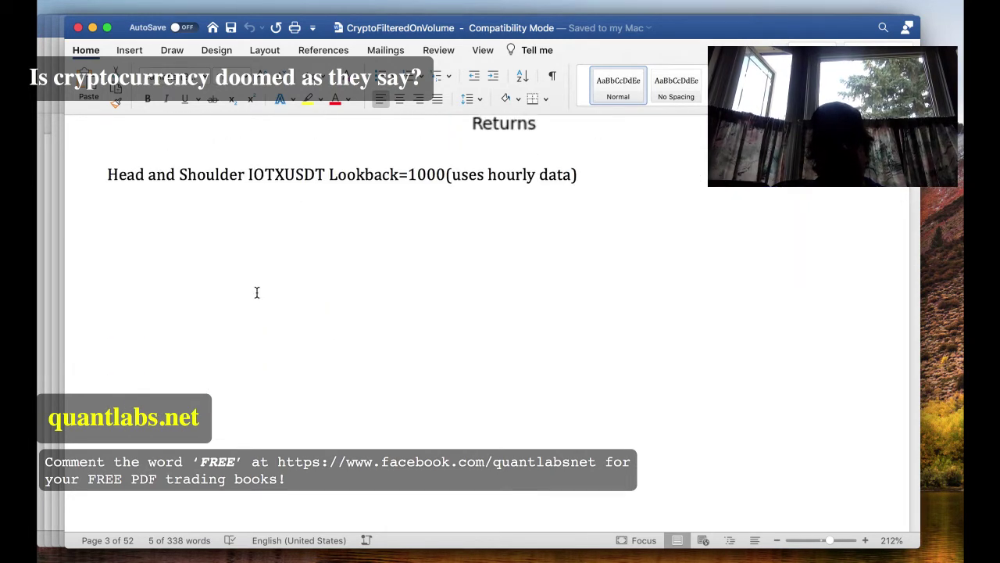
scroll(256, 293, down, 20)
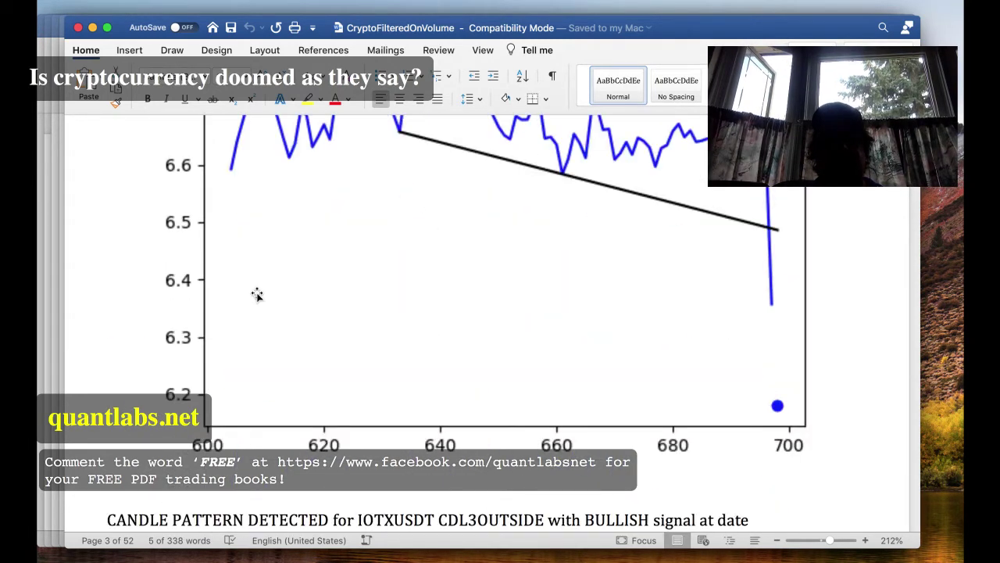
scroll(257, 294, down, 15)
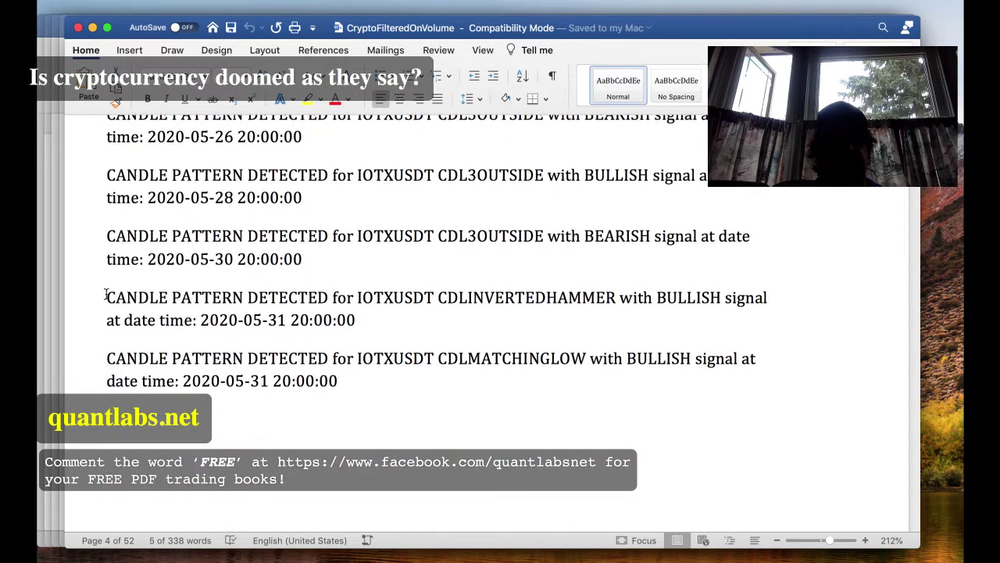
scroll(206, 286, down, 2)
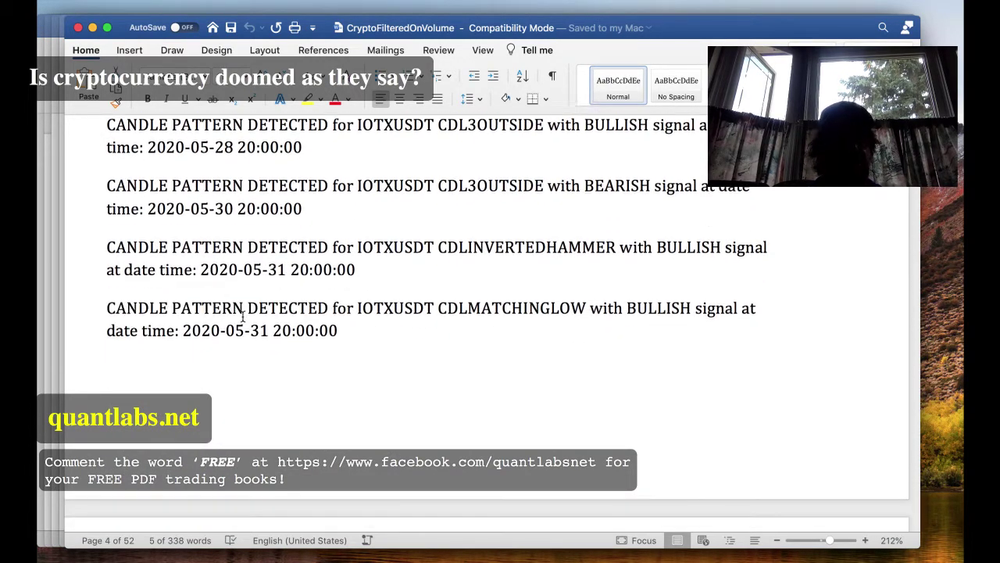
scroll(243, 316, down, 15)
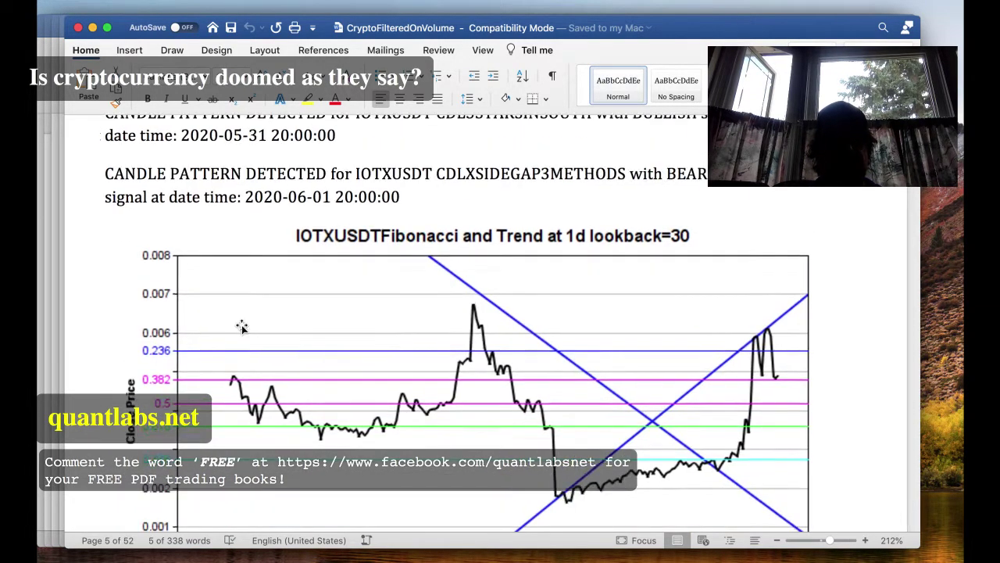
scroll(266, 274, up, 2)
scroll(297, 259, down, 12)
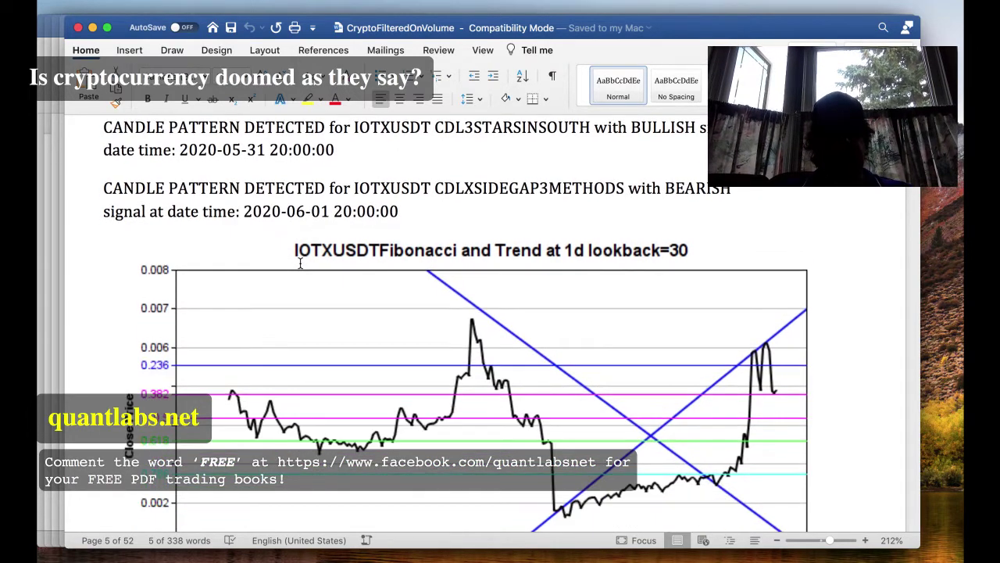
Examine the Bollinger bands, RSI and momentum in the IOTXUSDT moving averages charts on pages 6 and 7.
scroll(300, 263, down, 10)
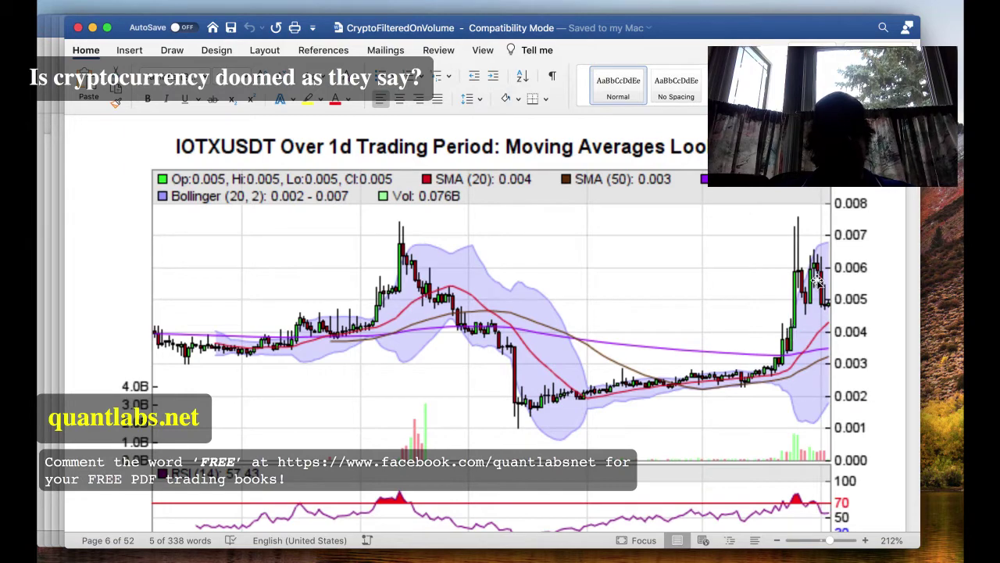
scroll(676, 287, down, 8)
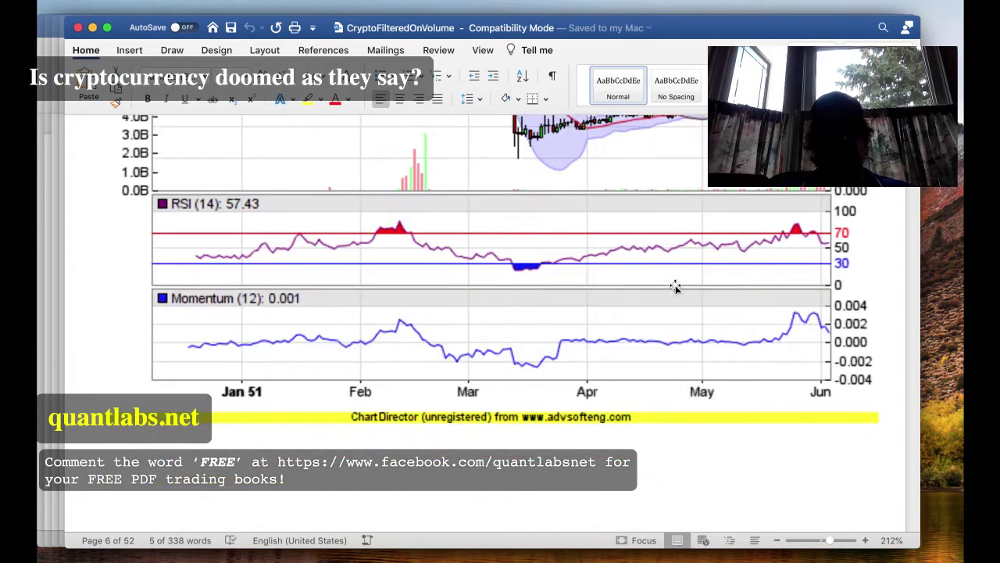
scroll(791, 242, up, 4)
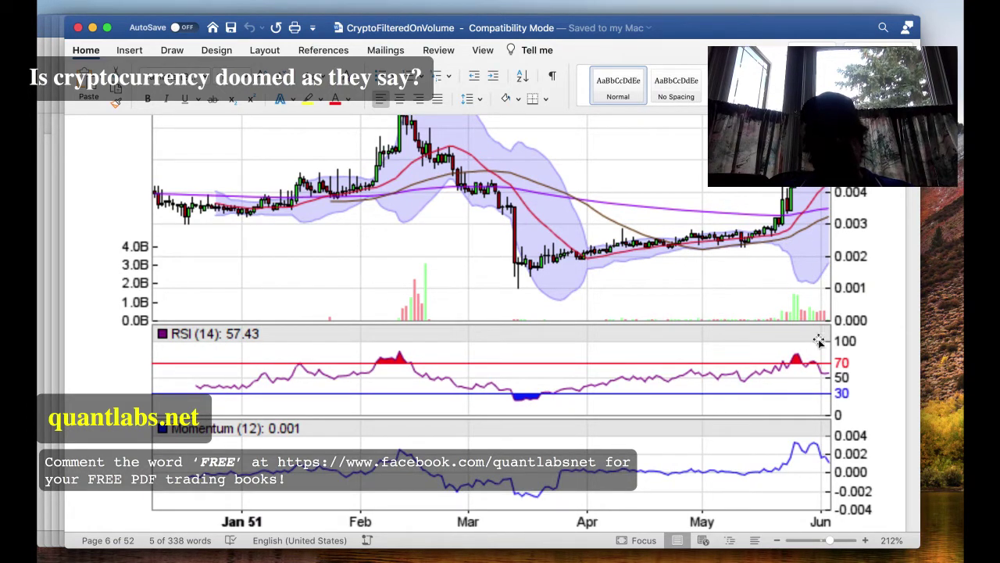
scroll(834, 286, down, 3)
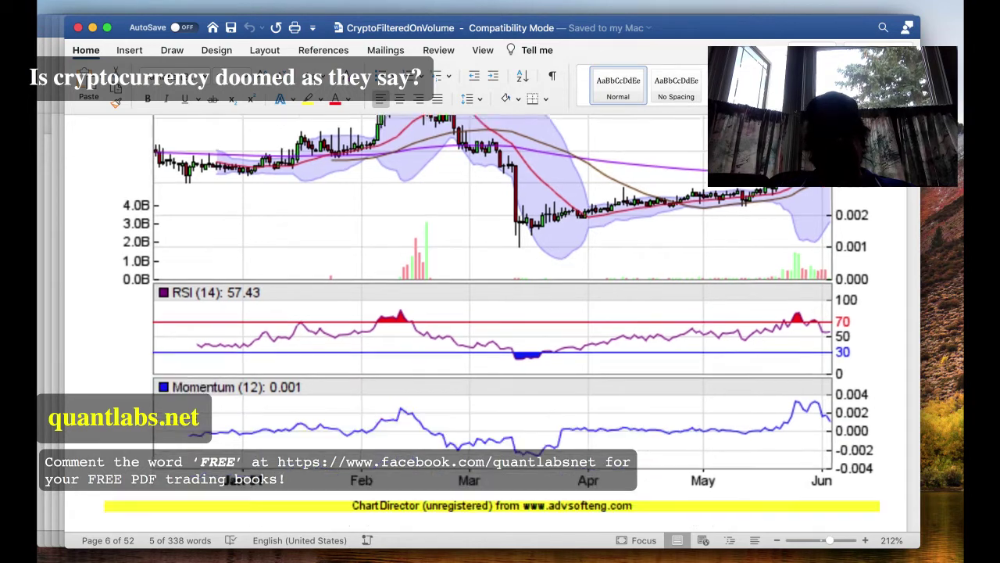
scroll(828, 344, down, 1)
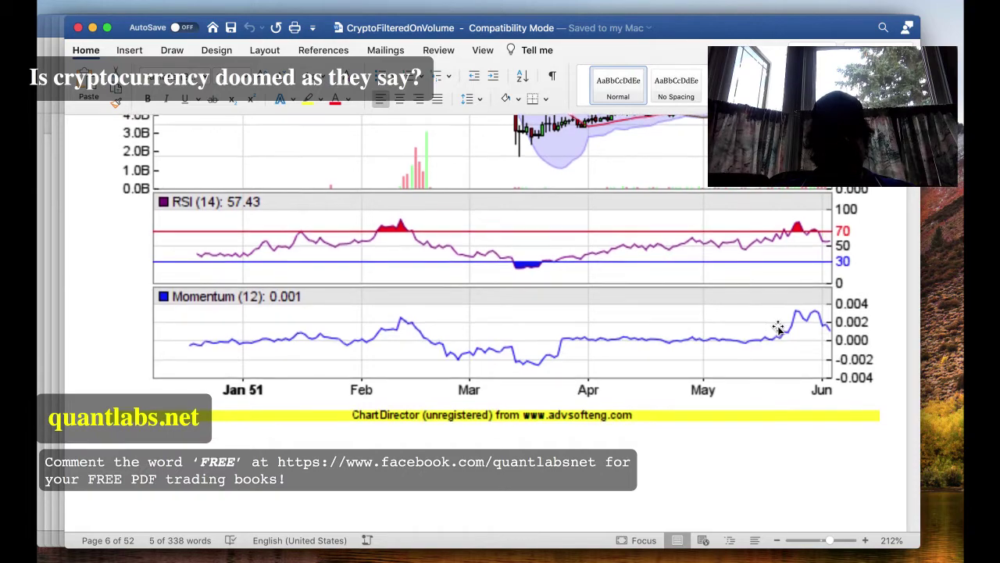
scroll(773, 326, down, 15)
scroll(778, 326, down, 4)
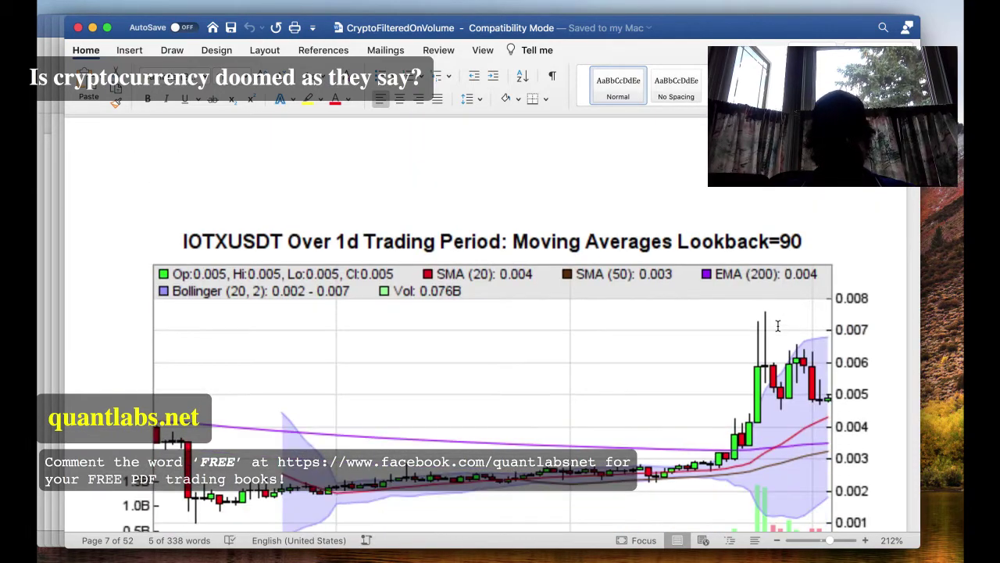
scroll(670, 266, down, 18)
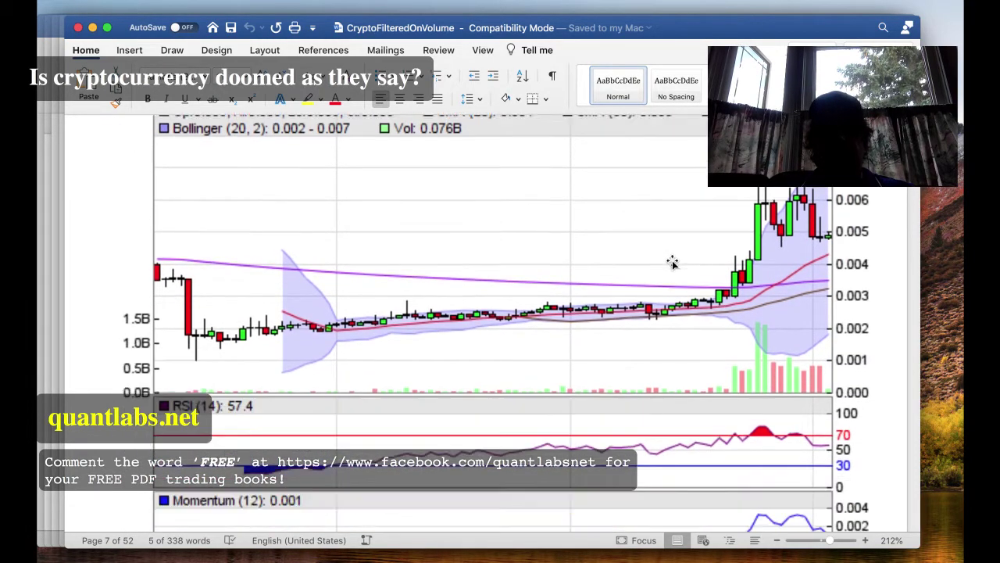
Examine the candles, volume, RSI and momentum in the IOTXUSDT 1d moving averages chart with lookback 30 on page 8.
scroll(719, 272, down, 14)
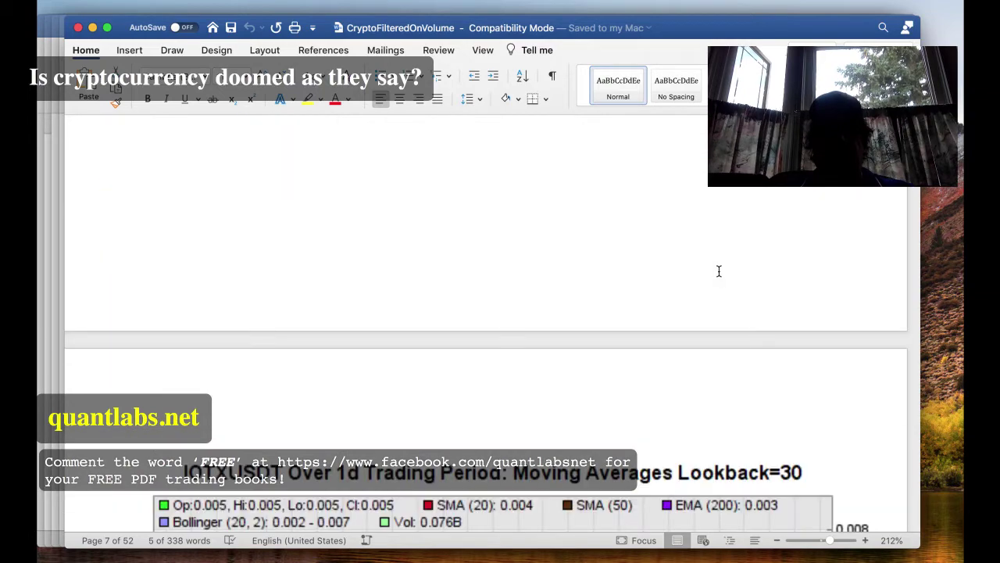
scroll(719, 272, down, 10)
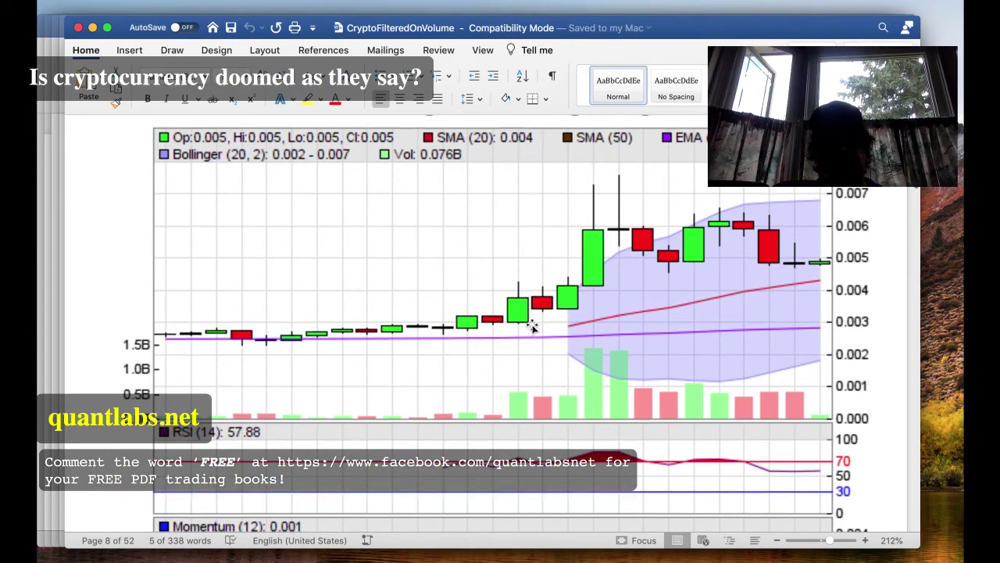
scroll(530, 328, down, 5)
scroll(541, 401, down, 1)
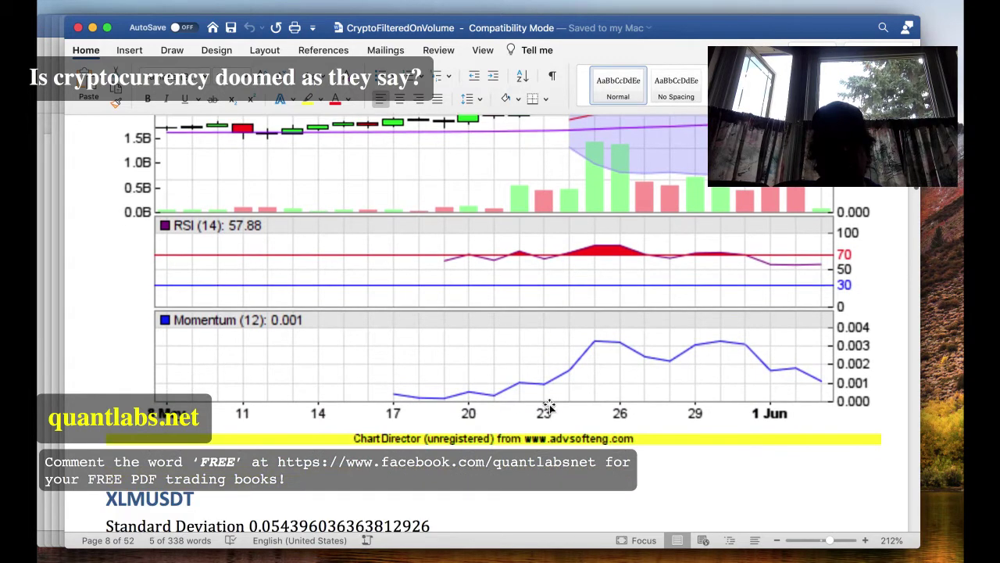
scroll(549, 406, up, 4)
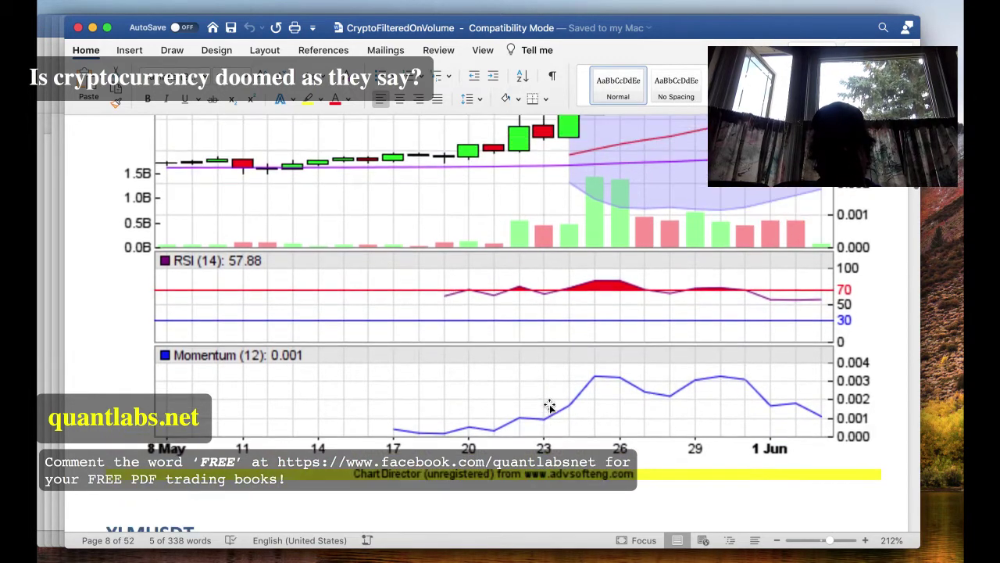
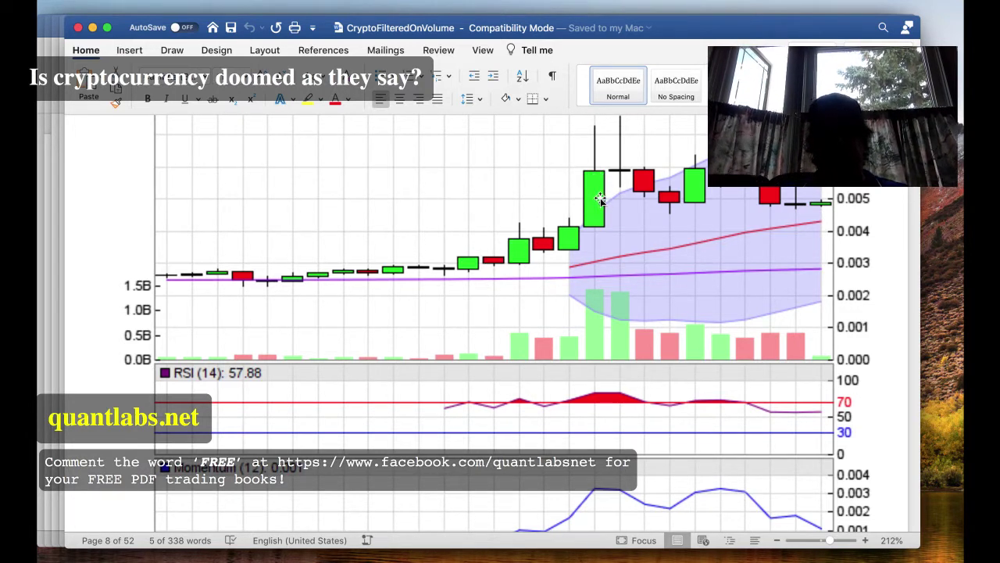
scroll(599, 198, down, 2)
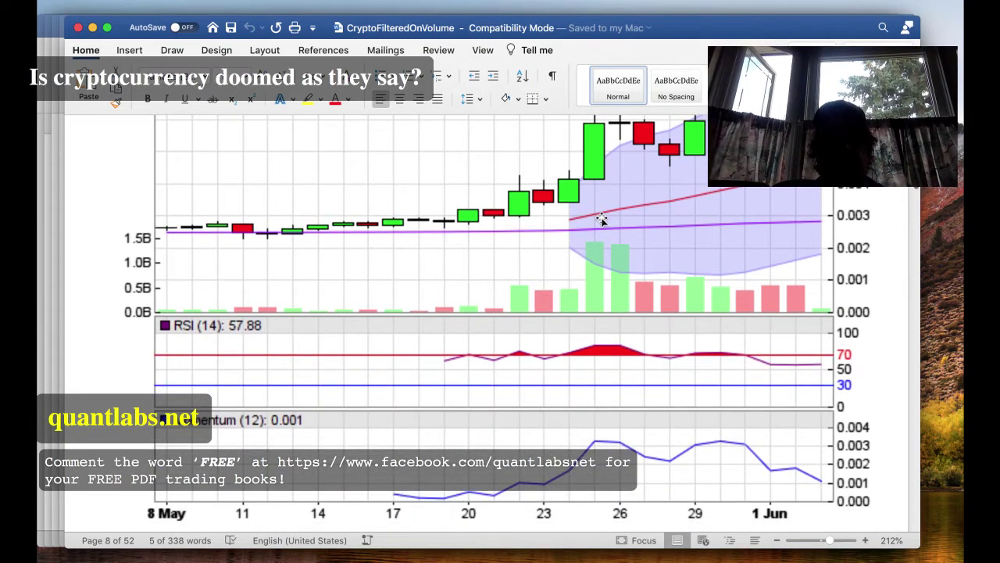
scroll(601, 219, up, 5)
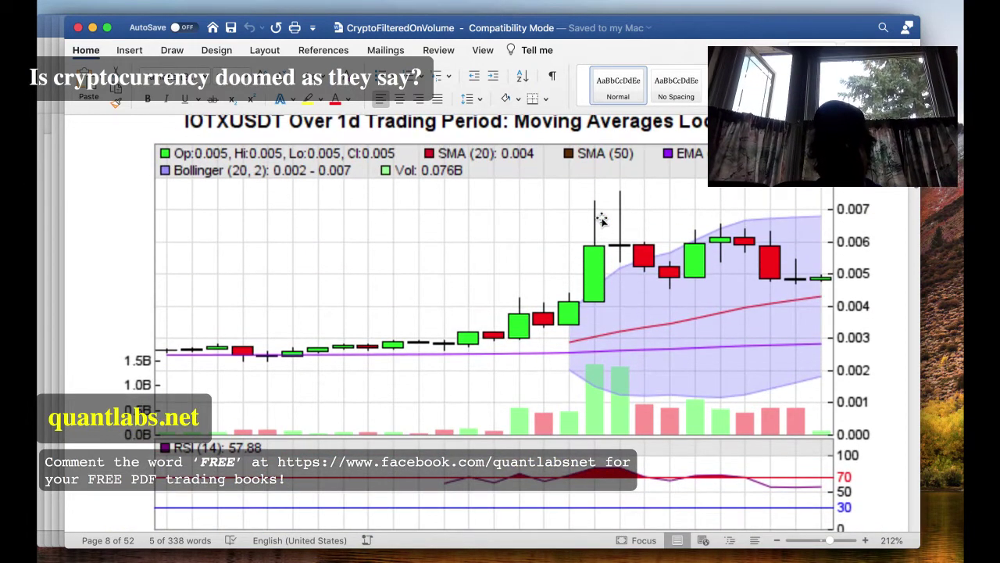
scroll(601, 219, down, 1)
scroll(601, 219, up, 3)
scroll(601, 219, down, 3)
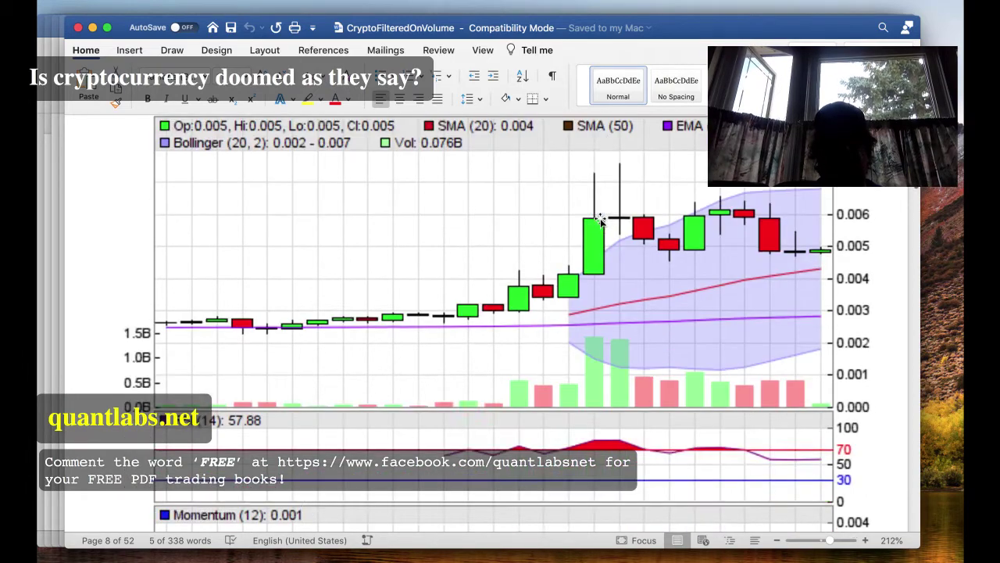
Read the XLMUSDT standard deviation, volume and Fibonacci summary and check the buy and sell arrows in its price chart.
scroll(600, 219, down, 15)
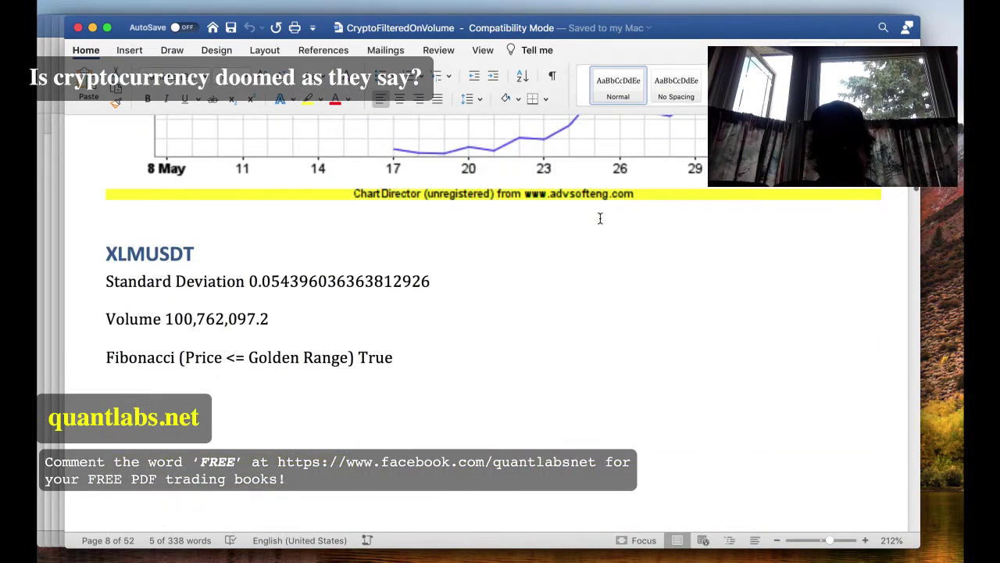
scroll(600, 218, down, 10)
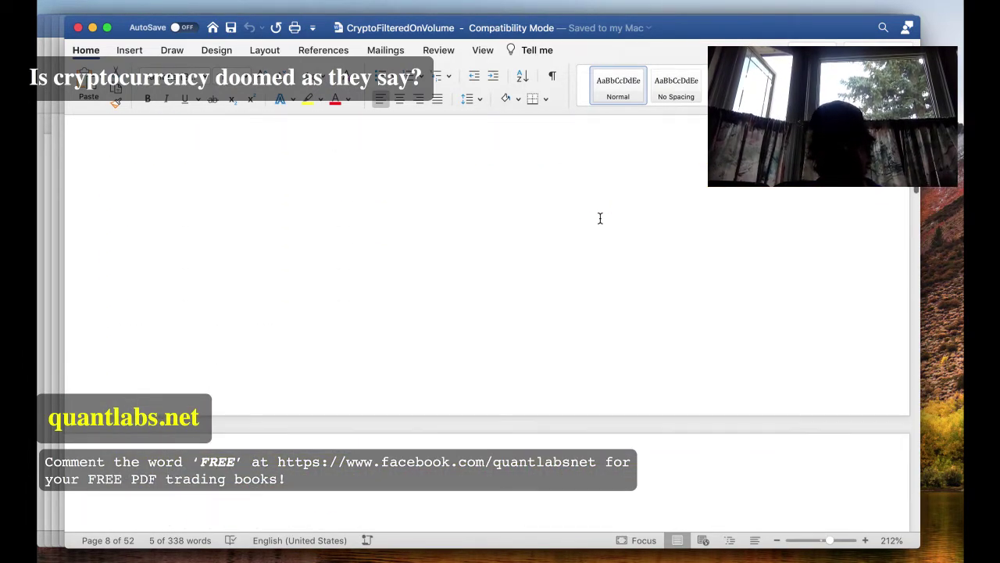
scroll(600, 218, down, 12)
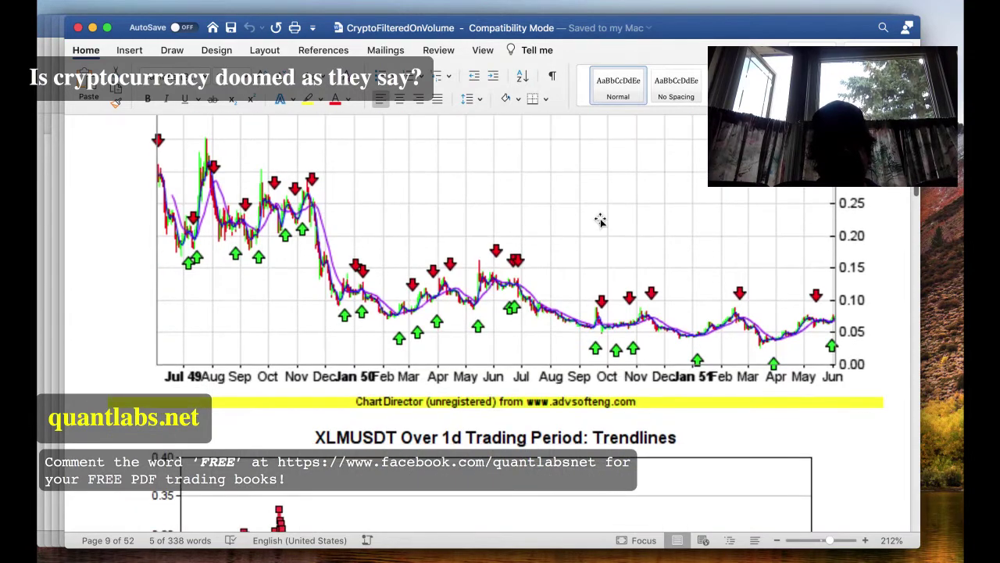
scroll(598, 218, up, 1)
scroll(602, 234, down, 4)
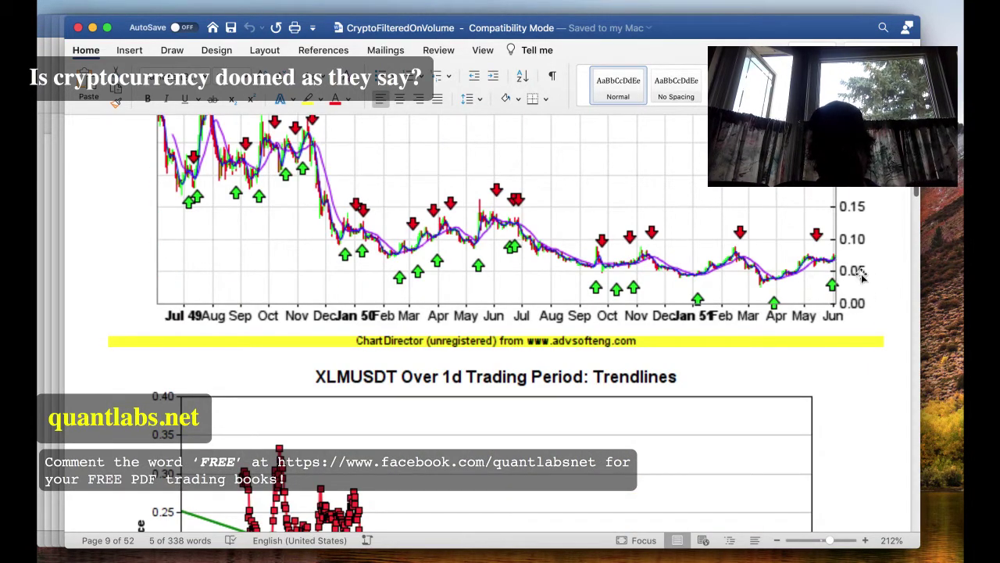
Examine the XLMUSDT 1d trendlines chart, comparing the latest close prices with the trendline and the signal chart above.
scroll(835, 303, down, 2)
scroll(831, 302, down, 12)
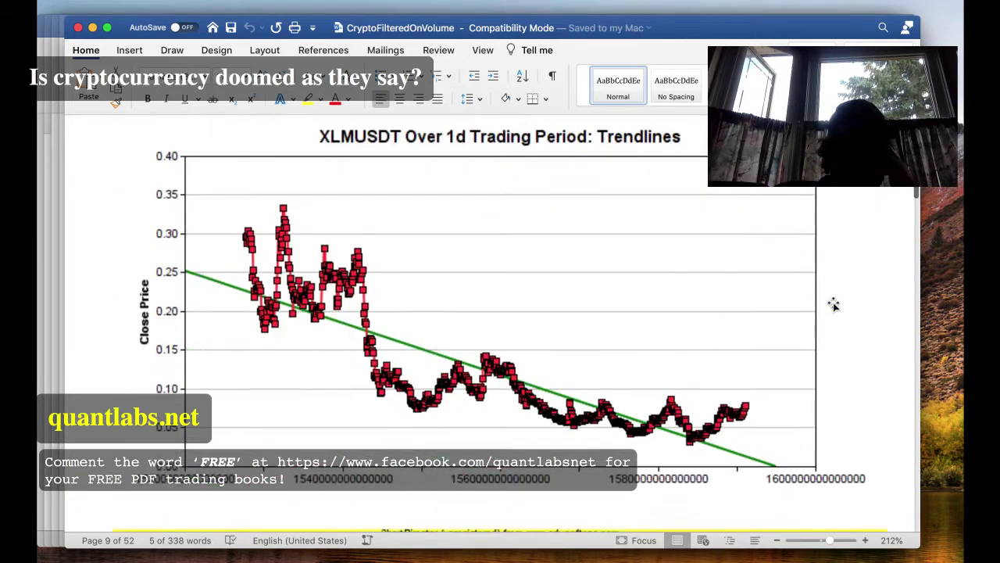
scroll(815, 313, up, 12)
scroll(579, 347, up, 1)
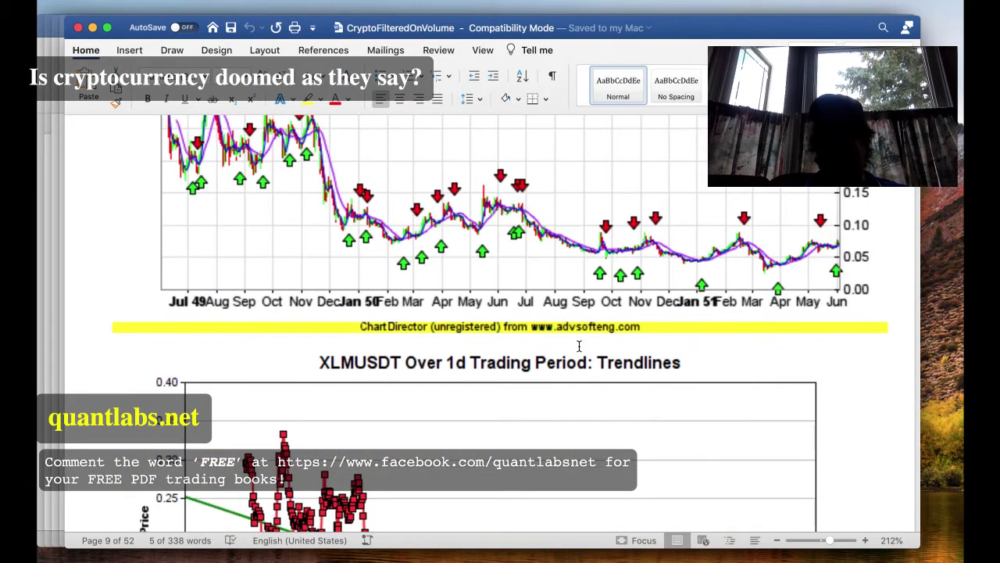
scroll(519, 315, down, 6)
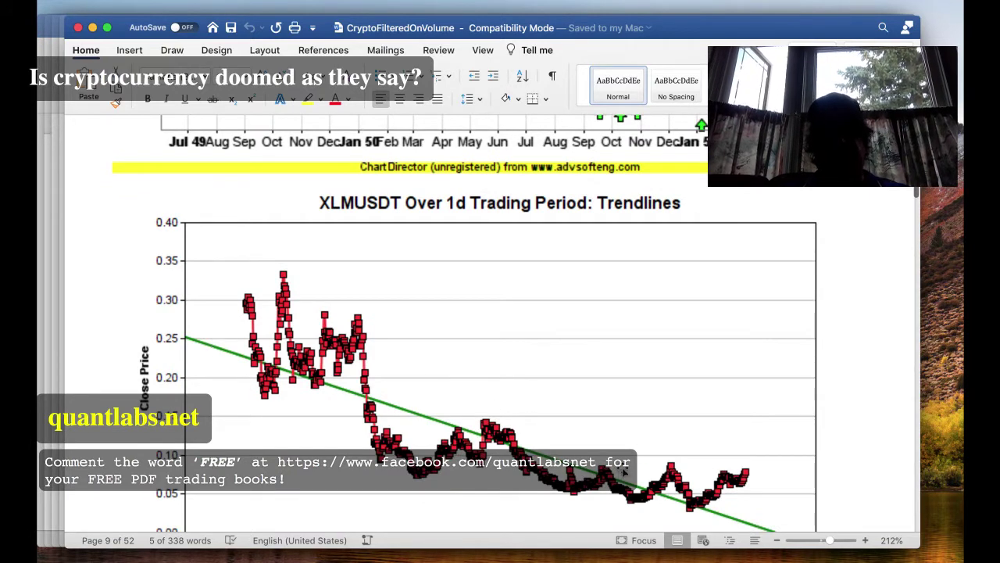
scroll(336, 348, down, 4)
scroll(583, 397, down, 4)
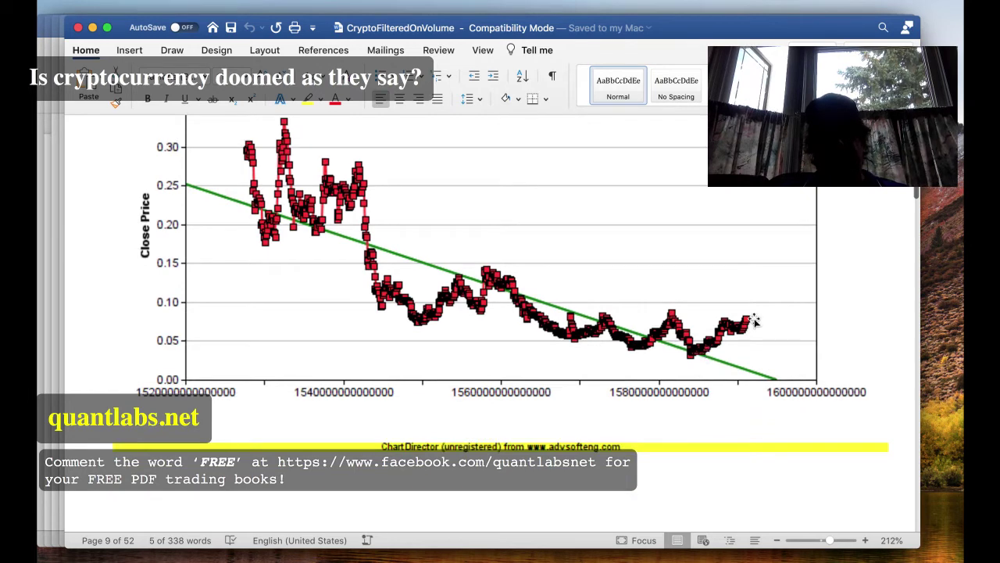
scroll(754, 320, down, 5)
scroll(538, 294, up, 6)
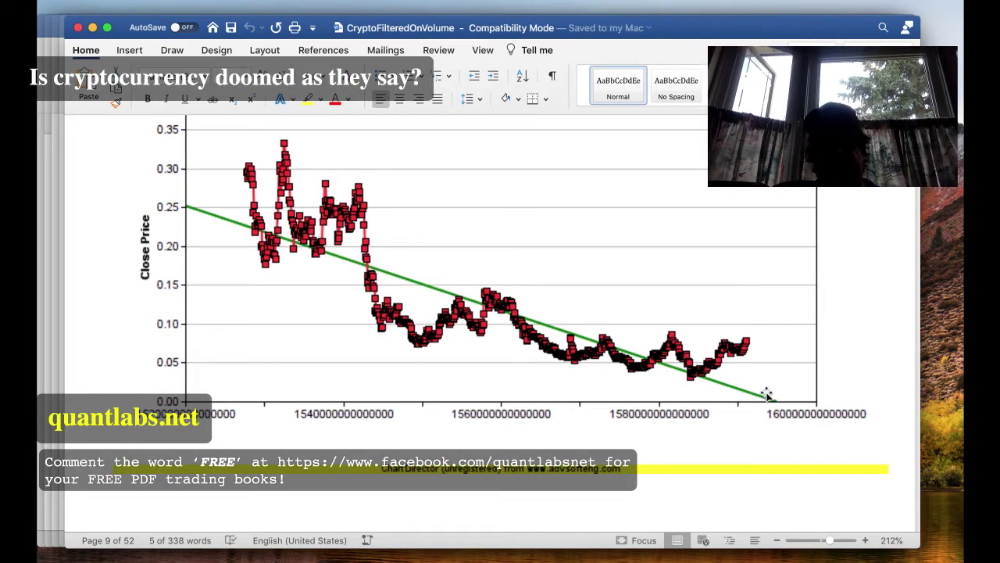
Compare the XLMUSDT close price with the retracement levels in the 1d Fibonacci lines chart on page 10.
scroll(767, 394, down, 20)
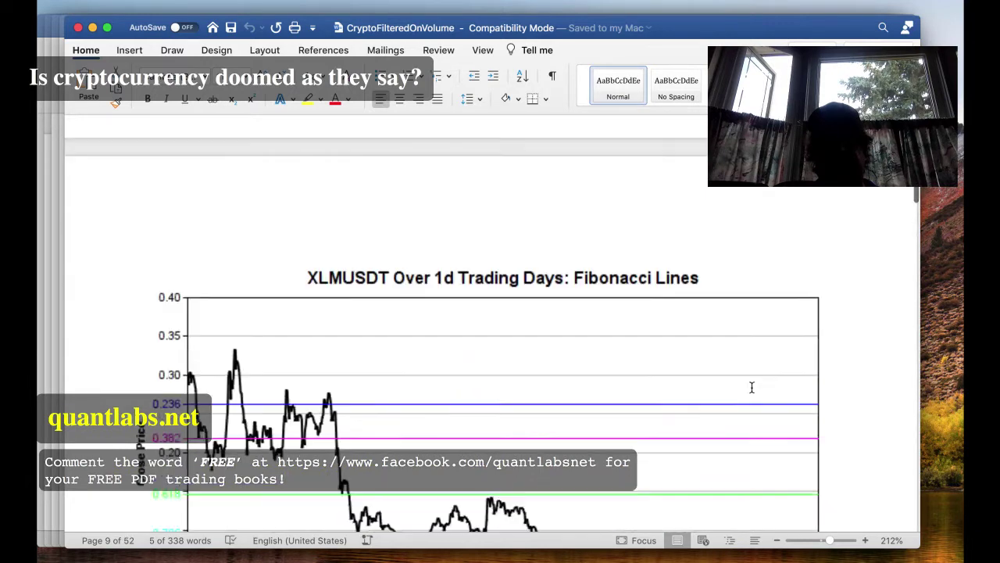
scroll(748, 387, down, 3)
scroll(403, 315, down, 3)
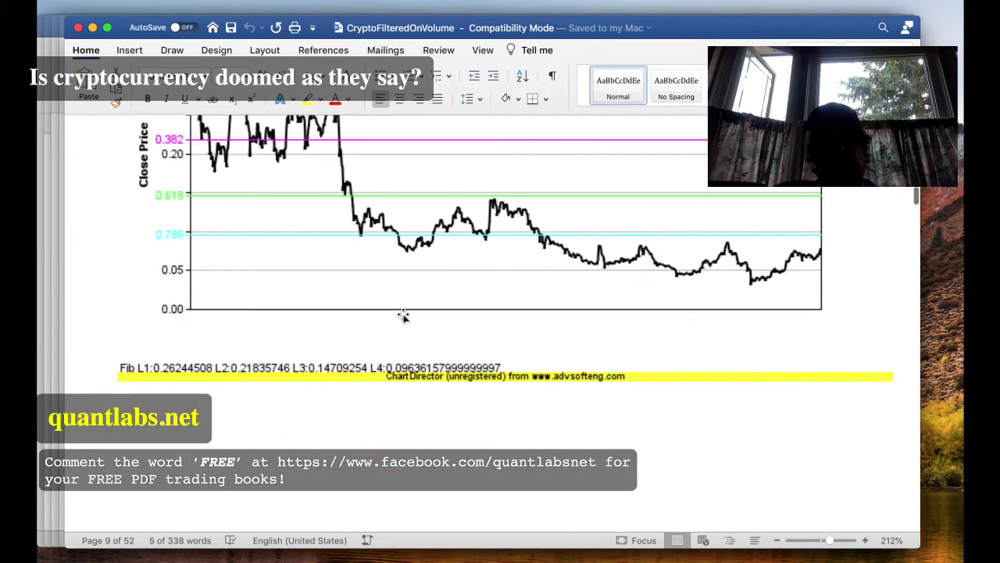
scroll(404, 315, up, 5)
scroll(403, 314, up, 4)
scroll(403, 315, down, 6)
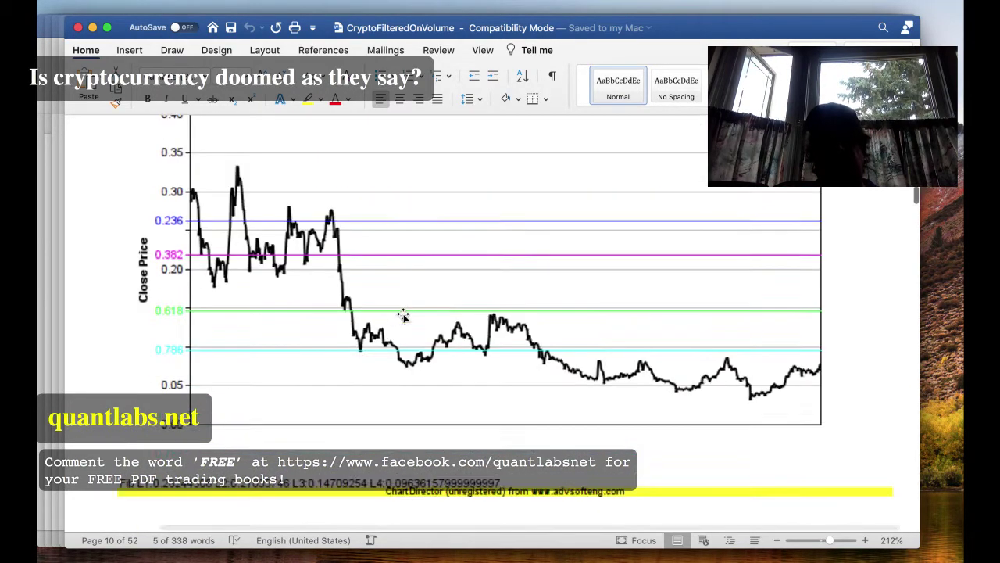
scroll(395, 263, up, 4)
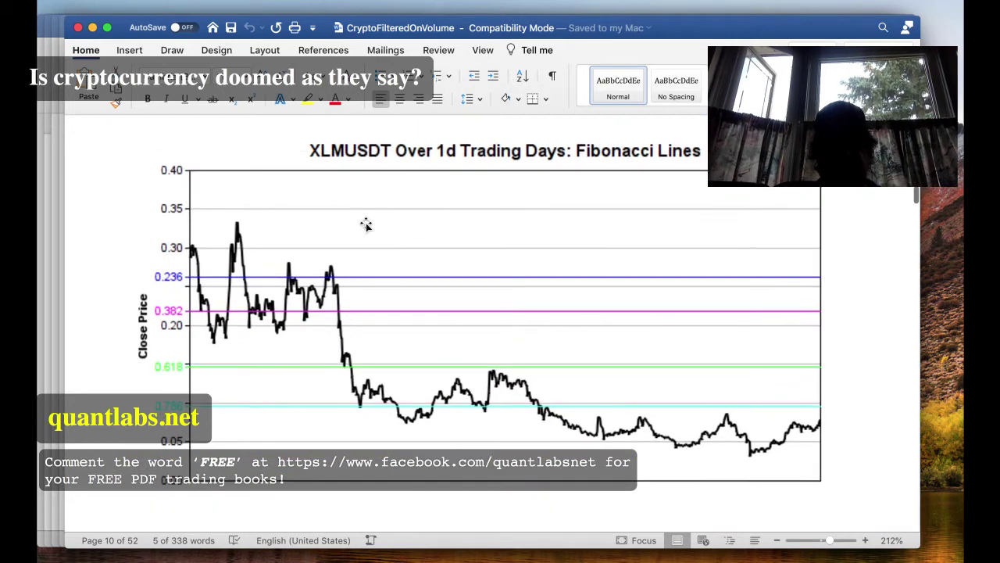
scroll(391, 224, up, 1)
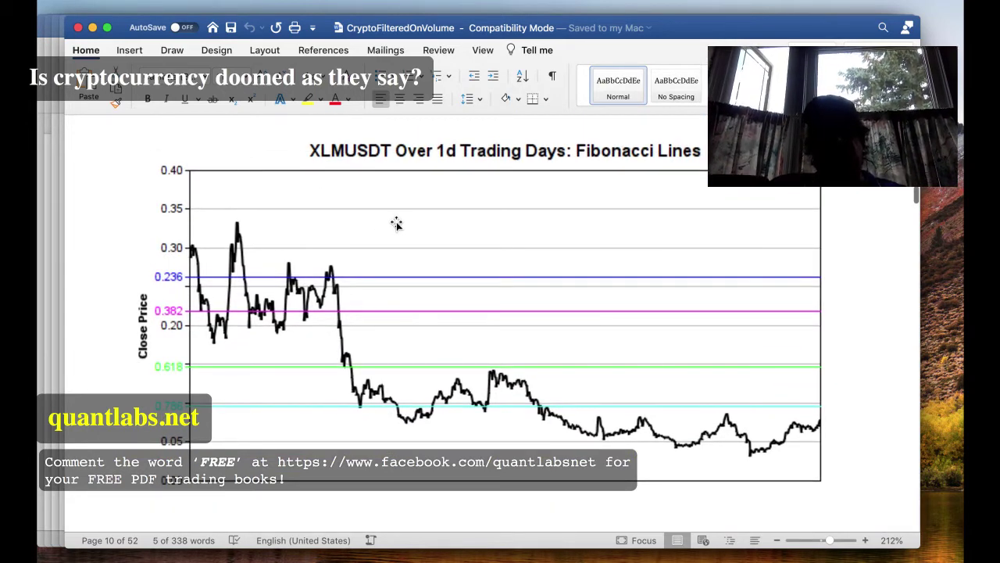
scroll(395, 223, down, 2)
scroll(375, 219, up, 2)
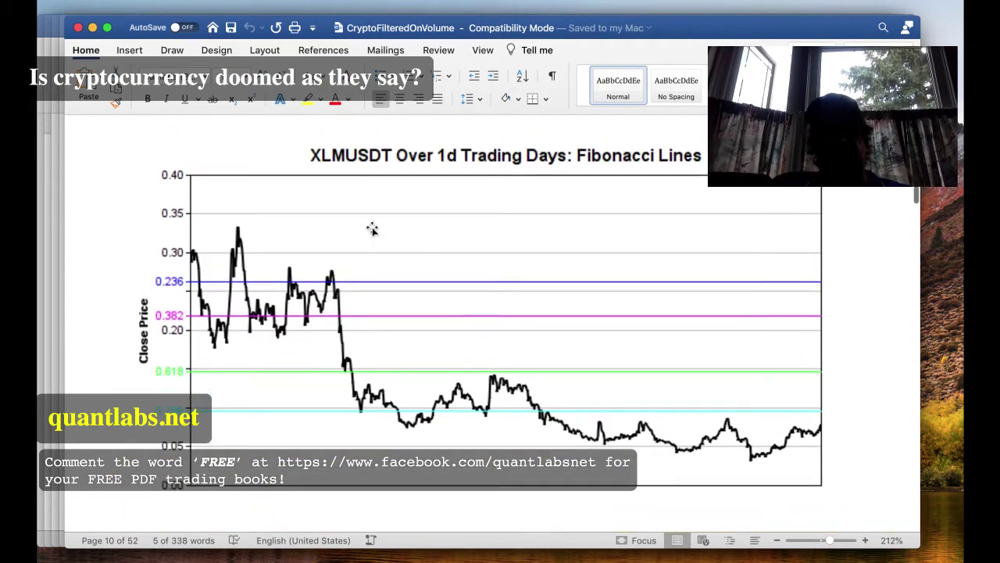
Shift the report window slightly aside and recheck the XLMUSDT Fibonacci lines chart with the level values printed beneath it.
drag(648, 28, 677, 28)
scroll(576, 184, down, 1)
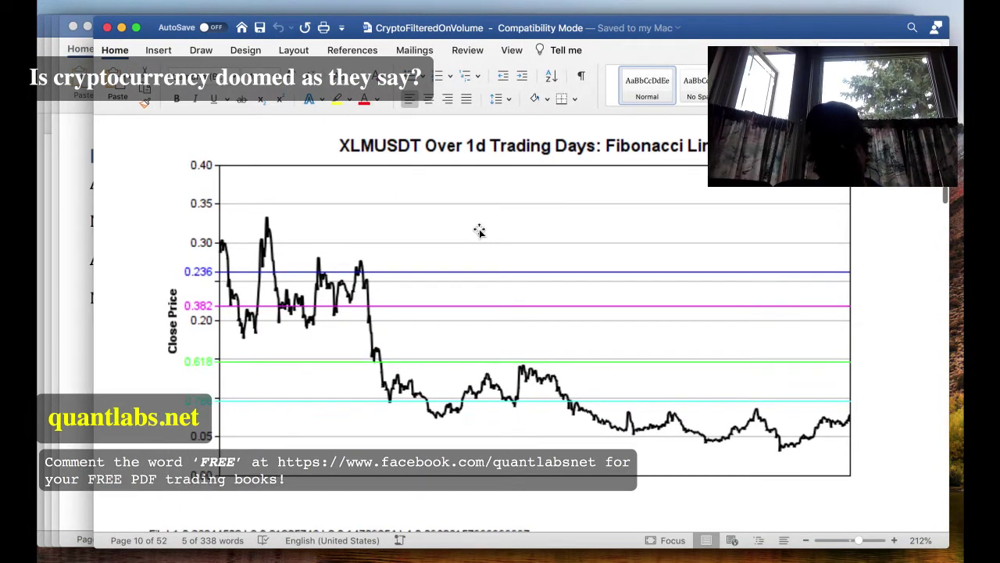
scroll(625, 212, down, 1)
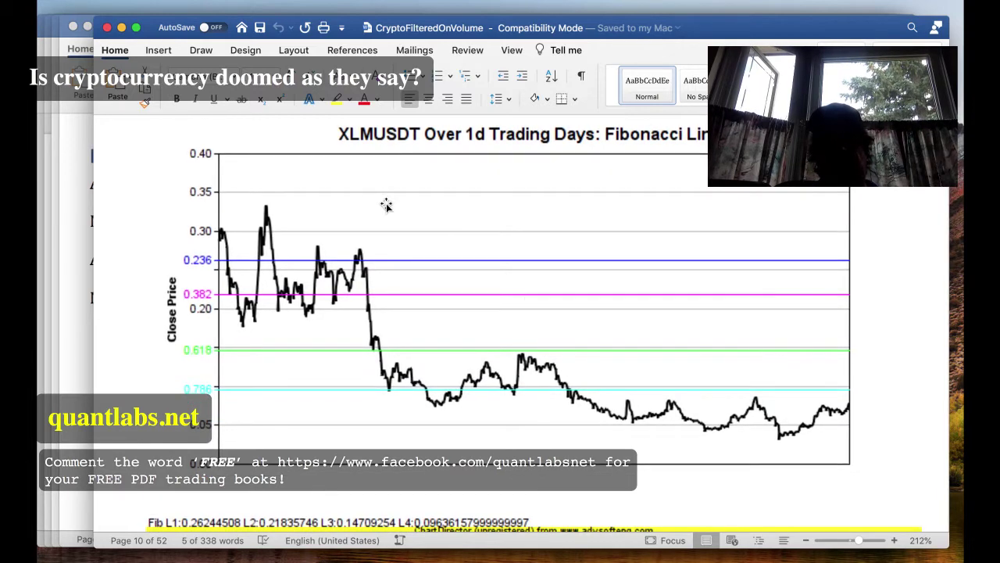
scroll(386, 205, down, 3)
scroll(384, 206, up, 6)
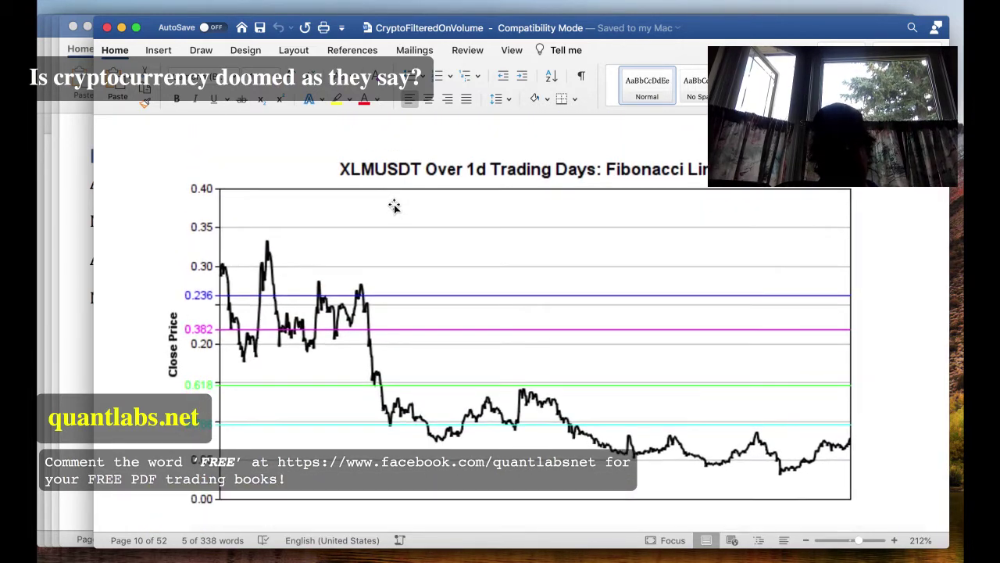
Examine the XLMUSDT returns histogram on page 11 and read the detected harmonic pattern line below it.
scroll(394, 205, down, 15)
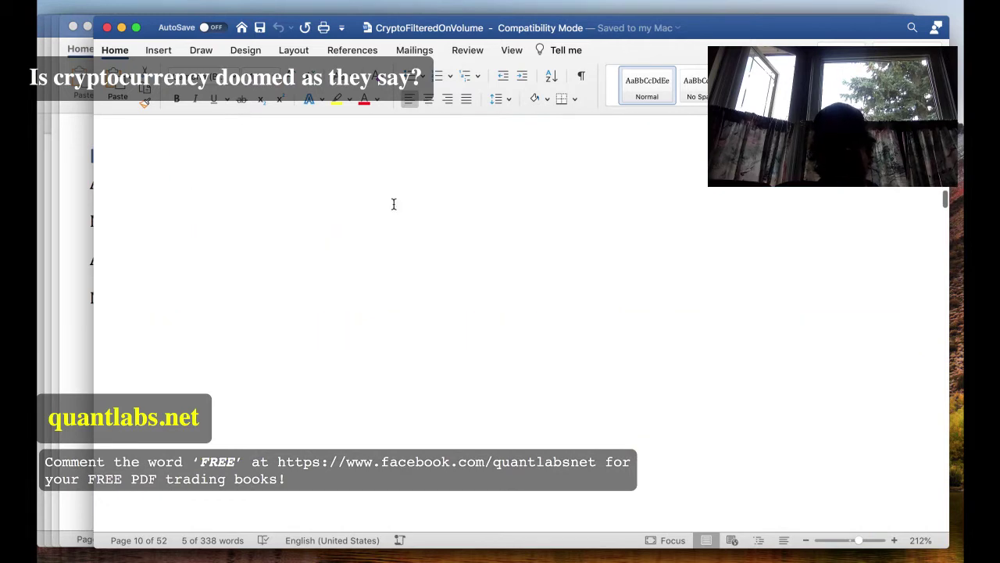
scroll(394, 204, down, 12)
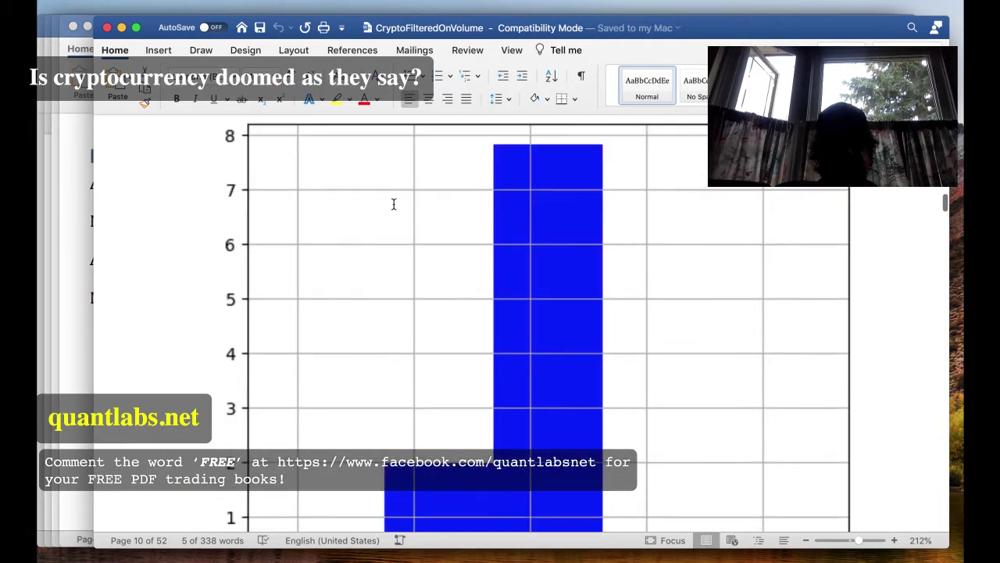
scroll(394, 204, down, 12)
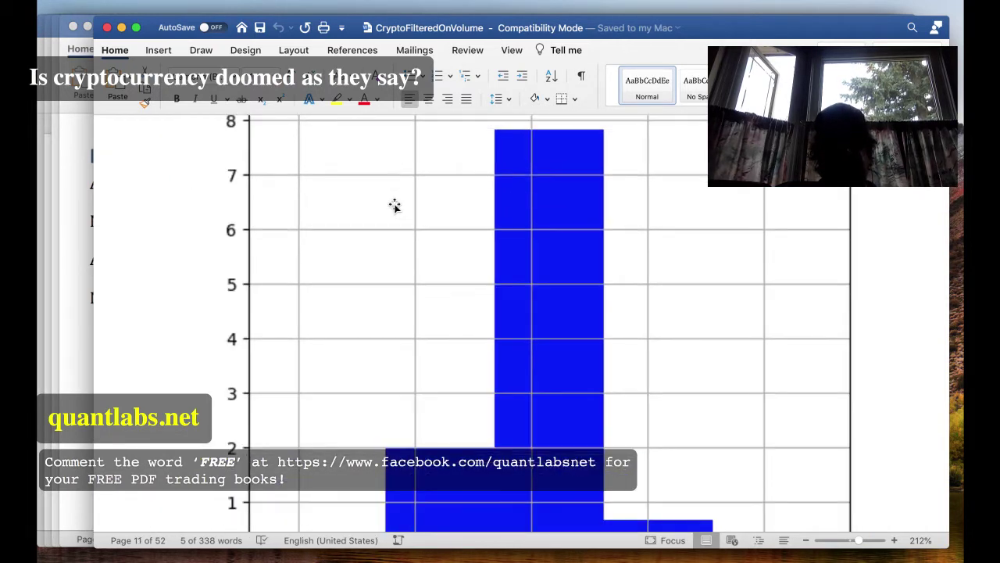
scroll(394, 205, down, 2)
scroll(394, 206, down, 10)
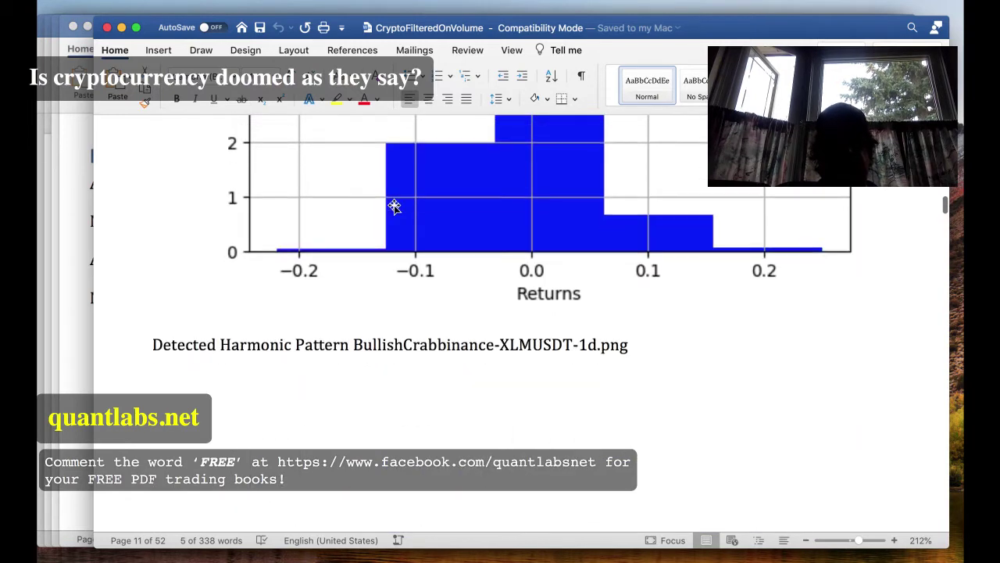
Review the Bullish Crab harmonic pattern plot for XLMUSDT and continue to the Bearish Butterfly plot on page 12.
scroll(393, 205, down, 10)
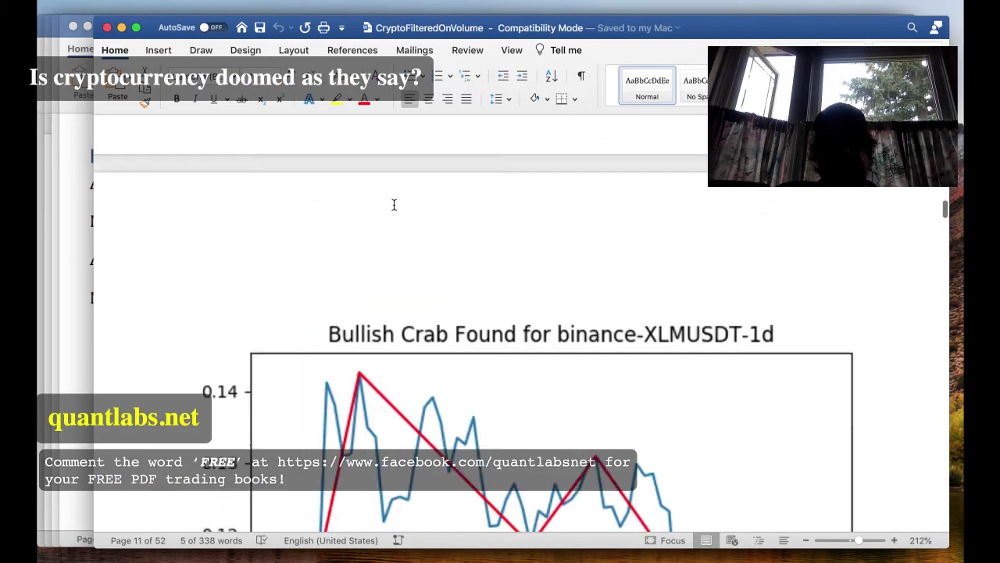
scroll(393, 204, up, 5)
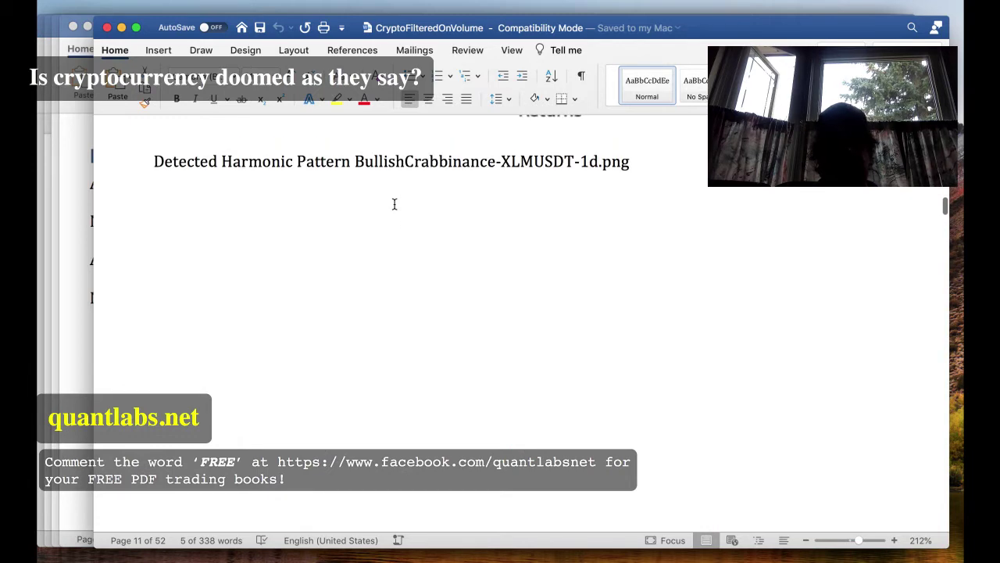
scroll(394, 204, down, 5)
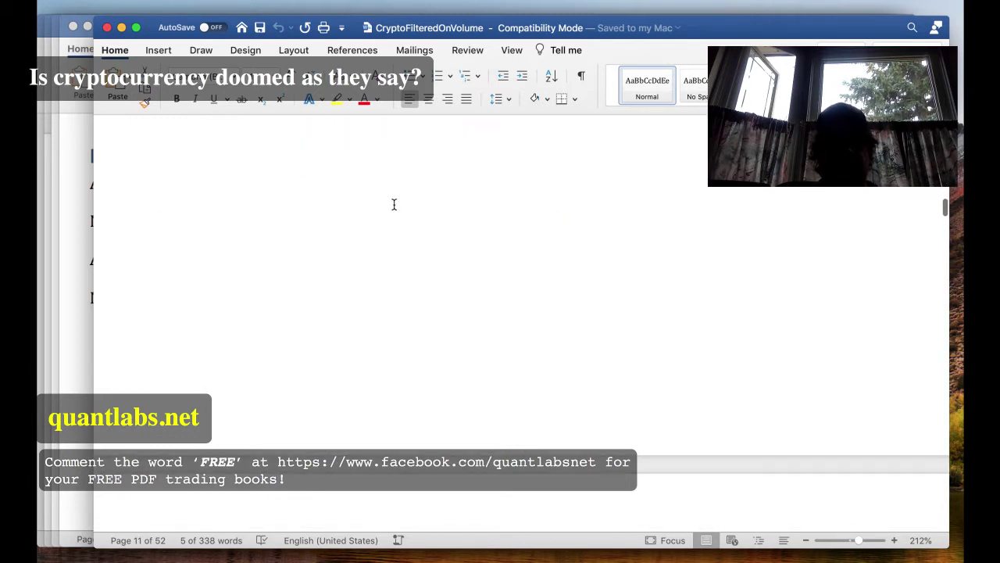
scroll(394, 204, down, 6)
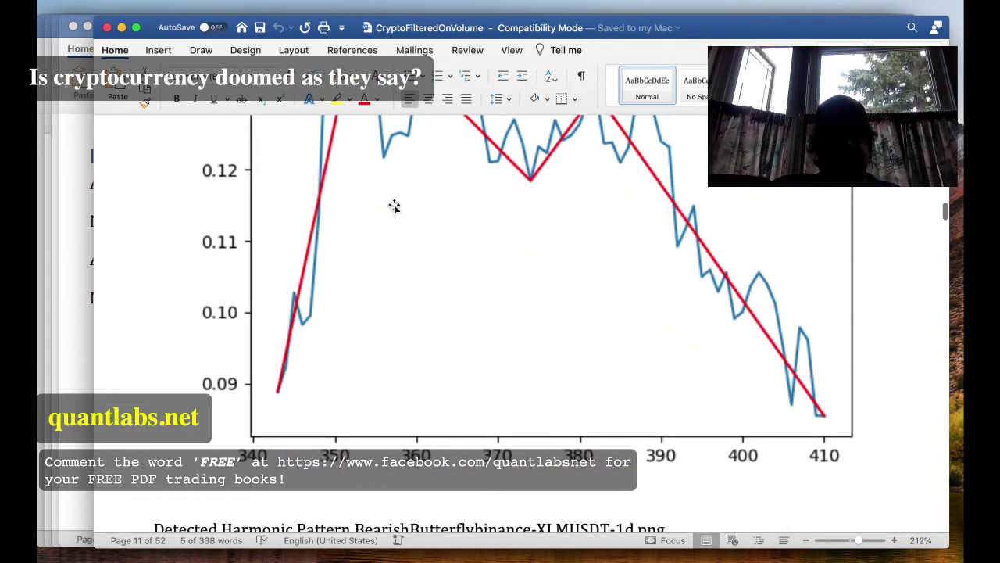
scroll(393, 204, down, 5)
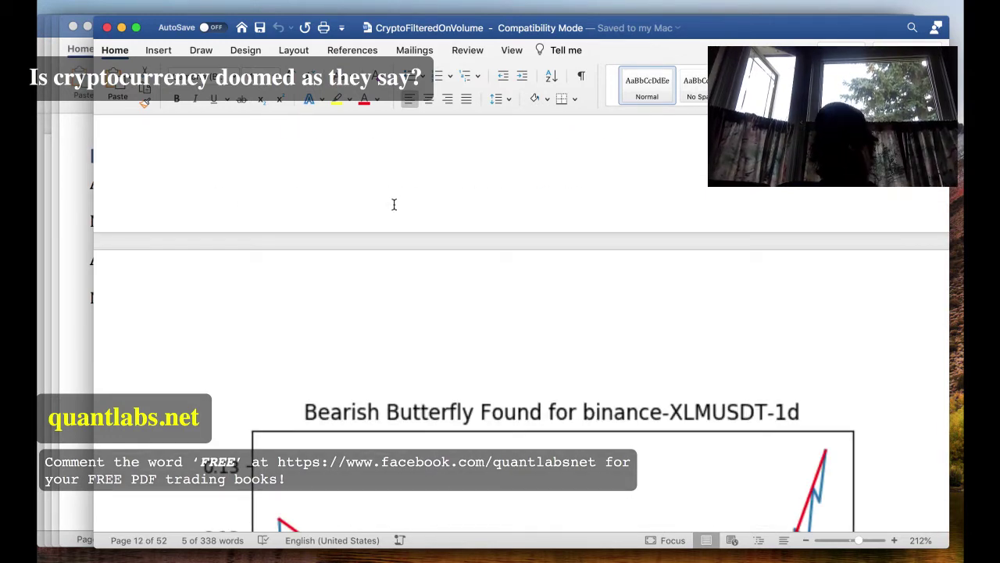
Look past the XLMUSDT Bearish Butterfly plot, switch to MotiveWave and dismiss the alert history.
scroll(394, 204, down, 5)
scroll(394, 204, down, 10)
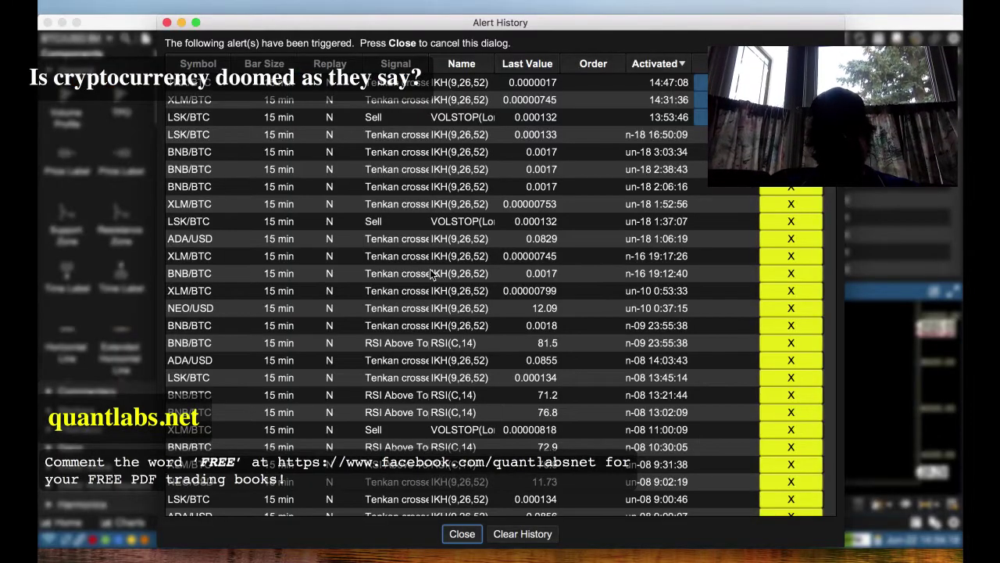
click(462, 534)
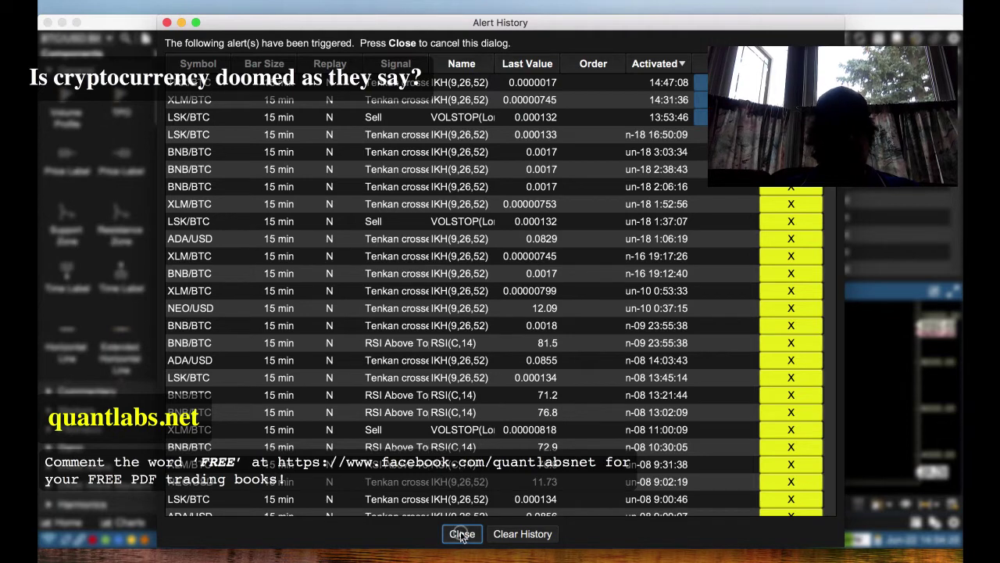
key(Return)
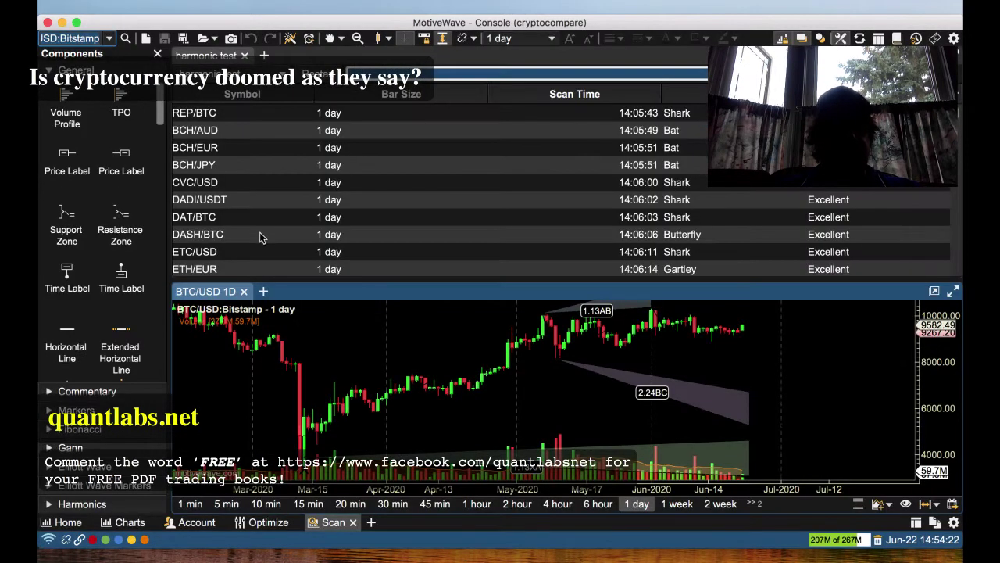
Find XLM/BTC in the harmonic test scan results and load its 1 day chart.
scroll(261, 237, down, 3)
scroll(261, 236, down, 2)
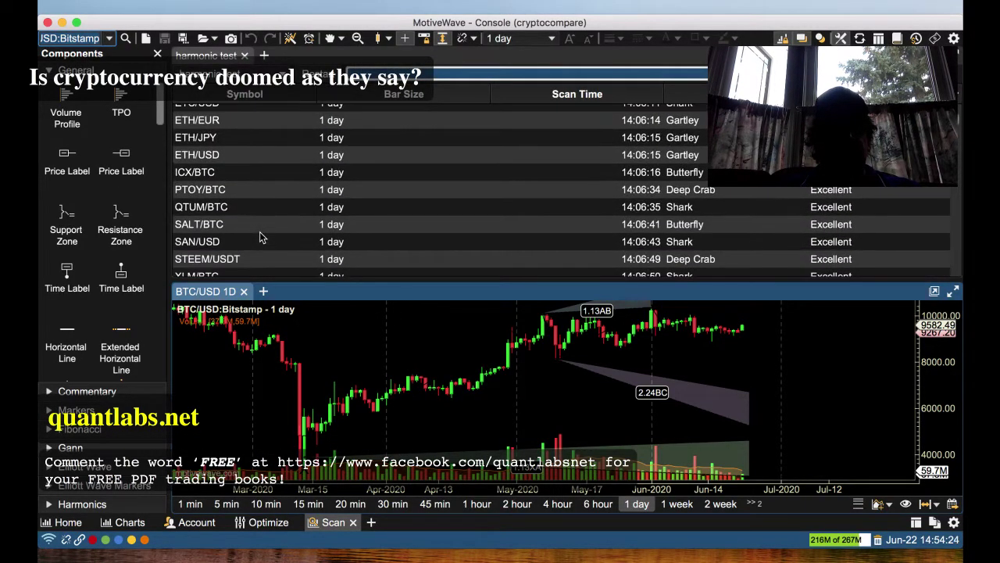
scroll(261, 236, down, 2)
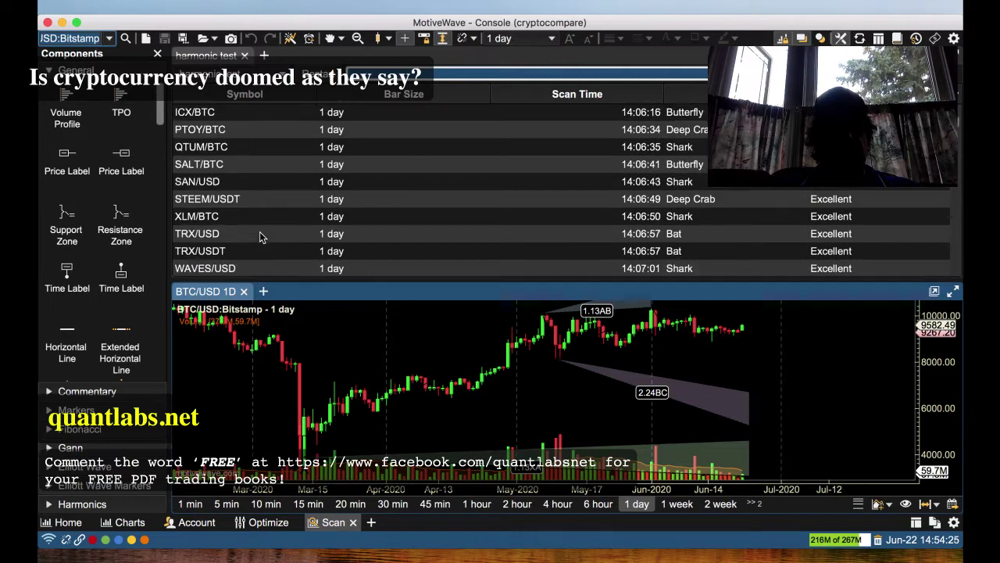
click(209, 220)
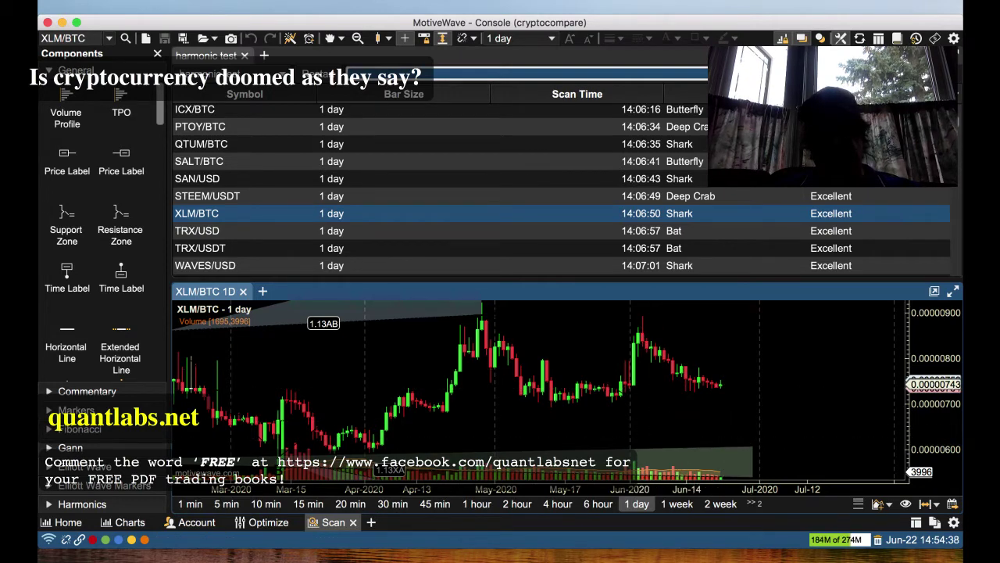
Return to the CryptoFilteredOnVolume report in Word and view the hourly Lookback=1000 plot and the XLMUSDT Fibonacci and Trend chart.
key(super+Tab)
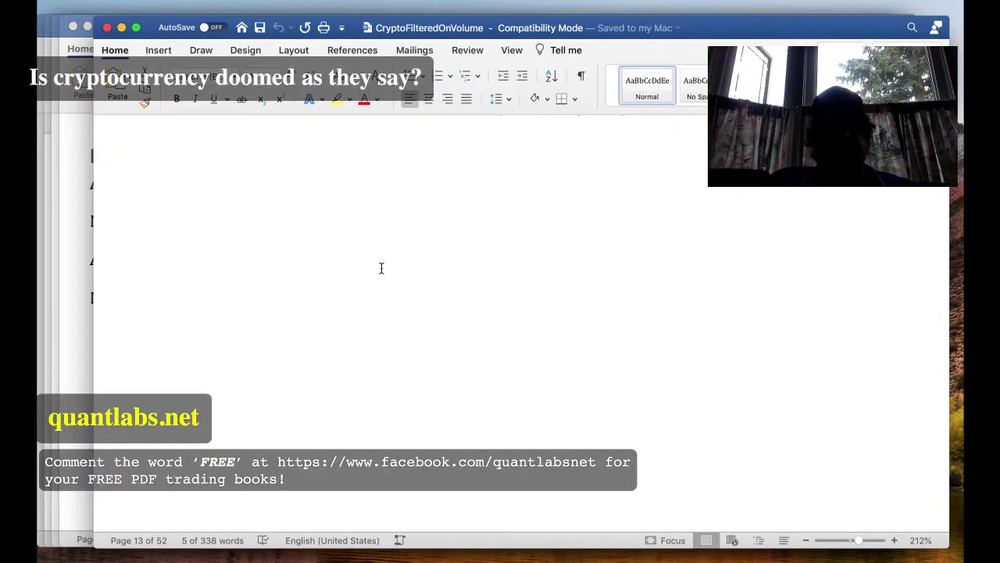
scroll(382, 268, down, 10)
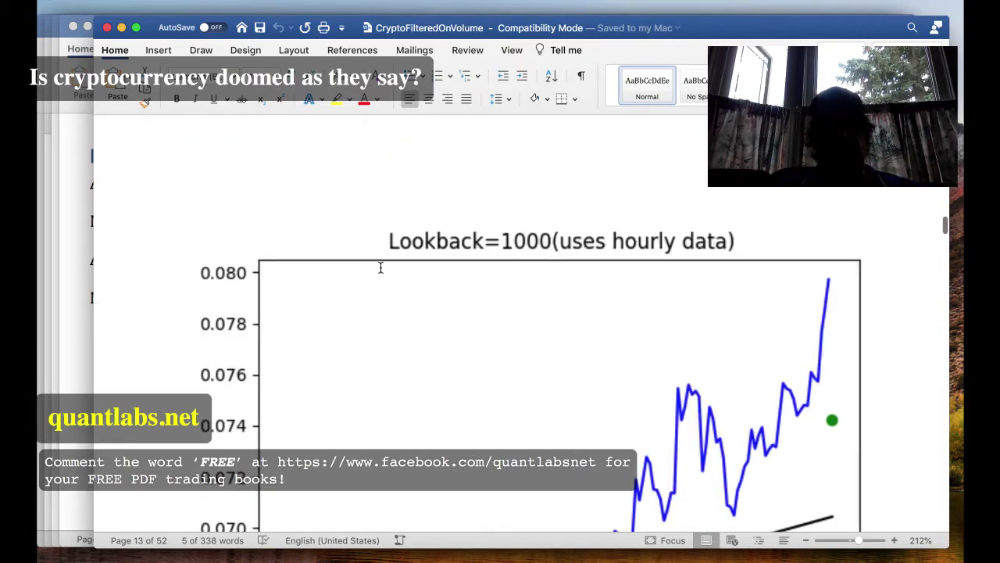
scroll(382, 267, down, 10)
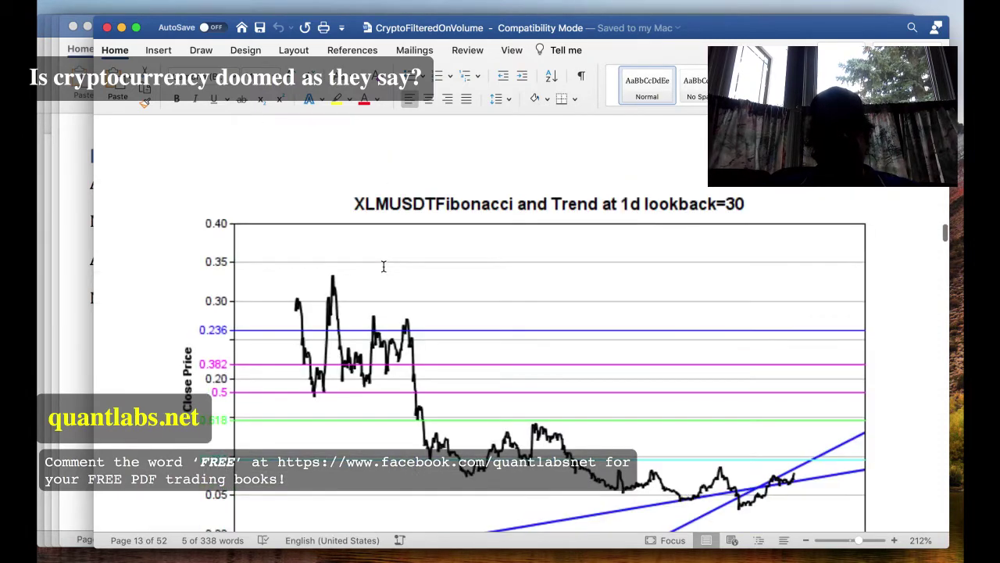
Examine the Bollinger bands, RSI and momentum in the XLMUSDT chart on page 16 running from before January to June.
scroll(384, 265, down, 10)
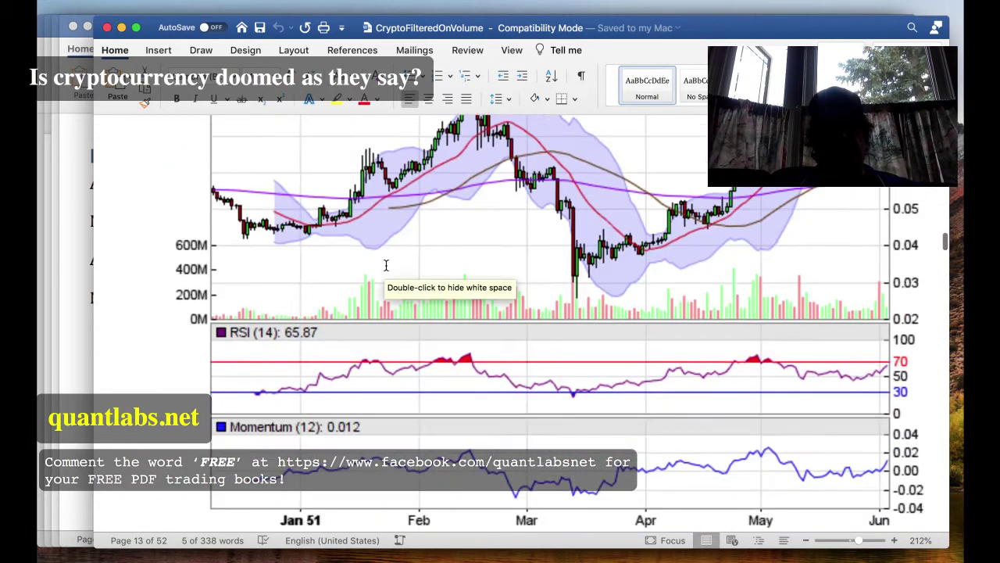
scroll(737, 227, up, 2)
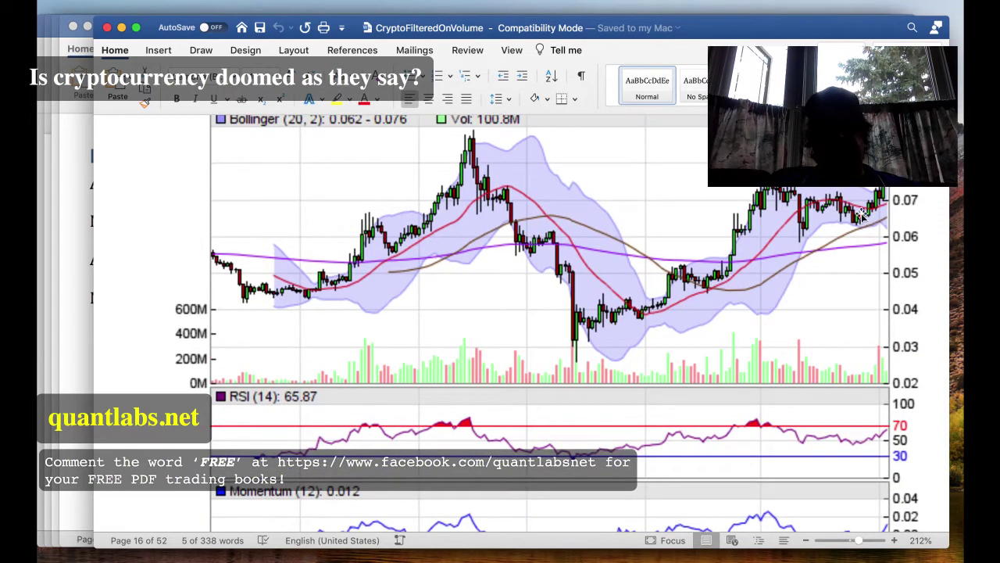
scroll(754, 199, down, 7)
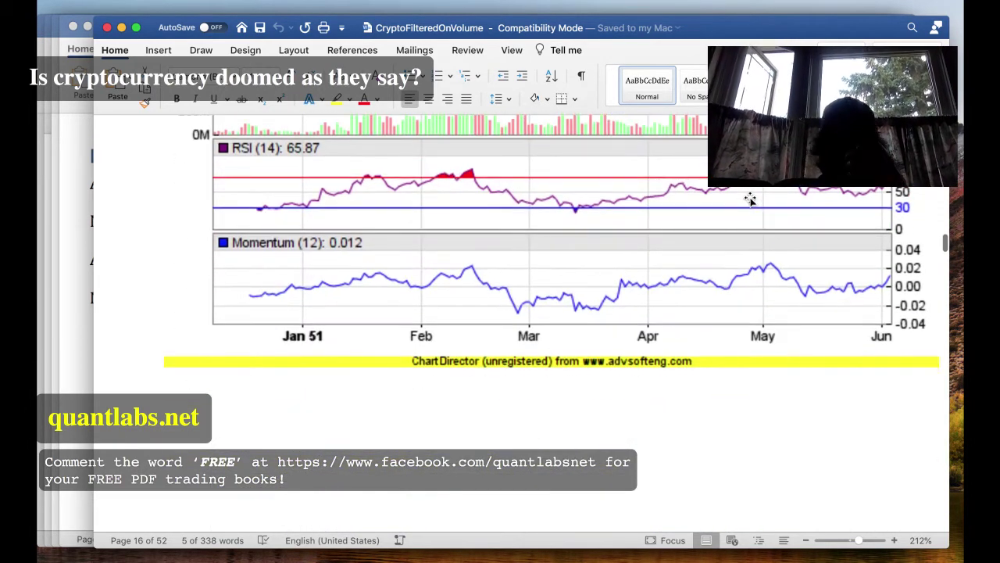
scroll(749, 200, down, 2)
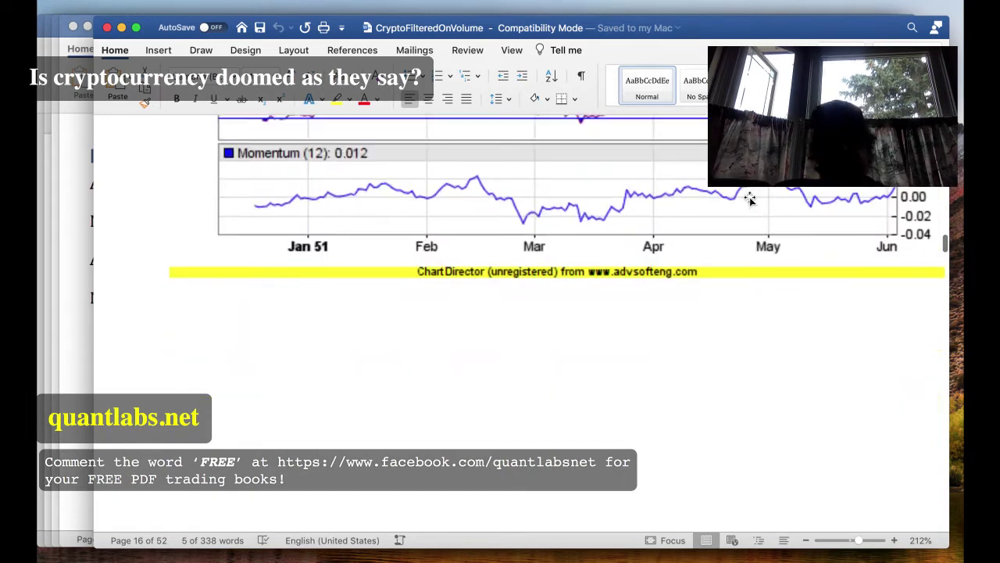
Review the shorter XLMUSDT moving average chart on page 17, from its candles down to the momentum plot.
scroll(750, 199, up, 10)
scroll(749, 199, down, 1)
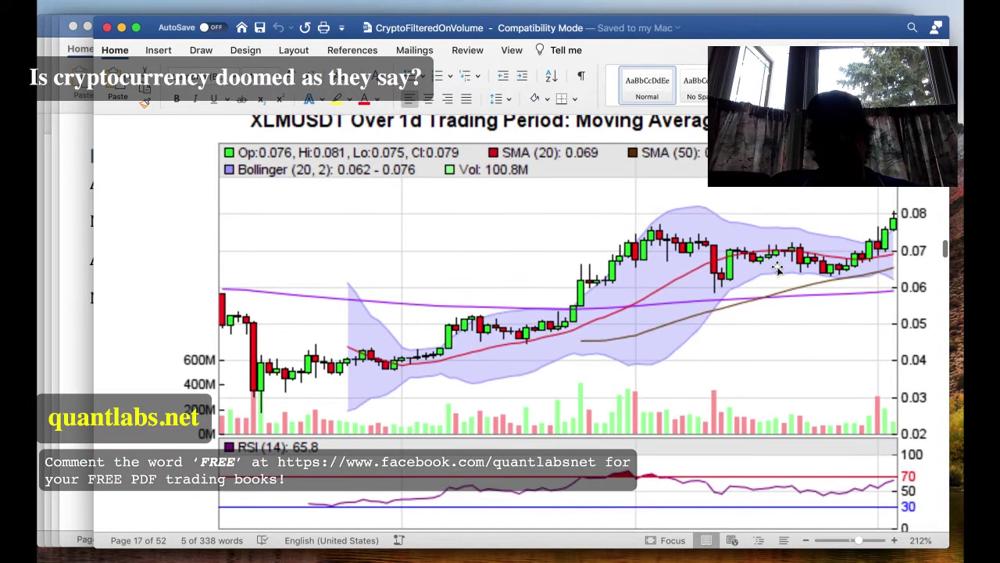
scroll(830, 283, down, 15)
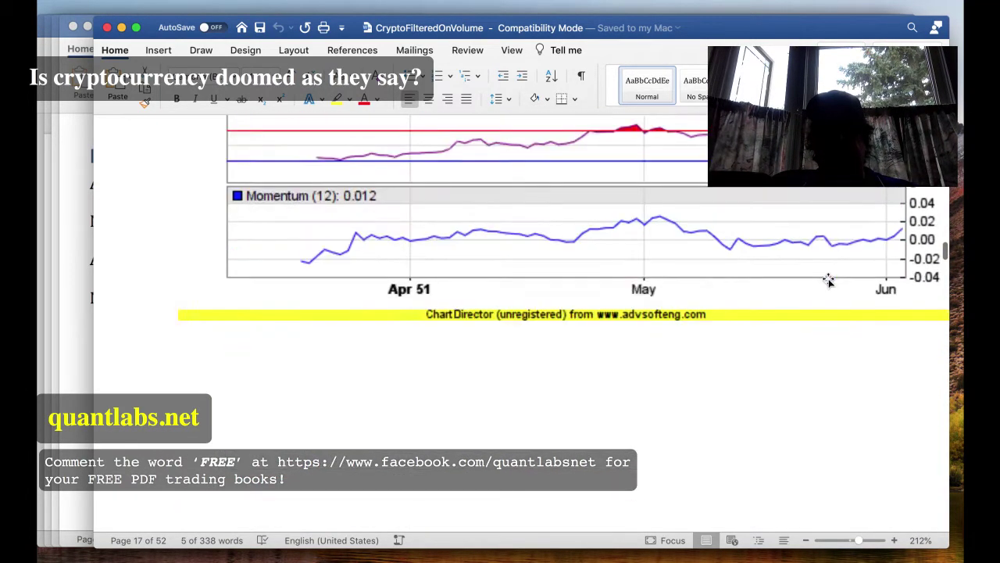
Inspect the XLMUSDT candles from 8 May to early June against the Bollinger bands and moving averages on page 18.
scroll(829, 279, down, 8)
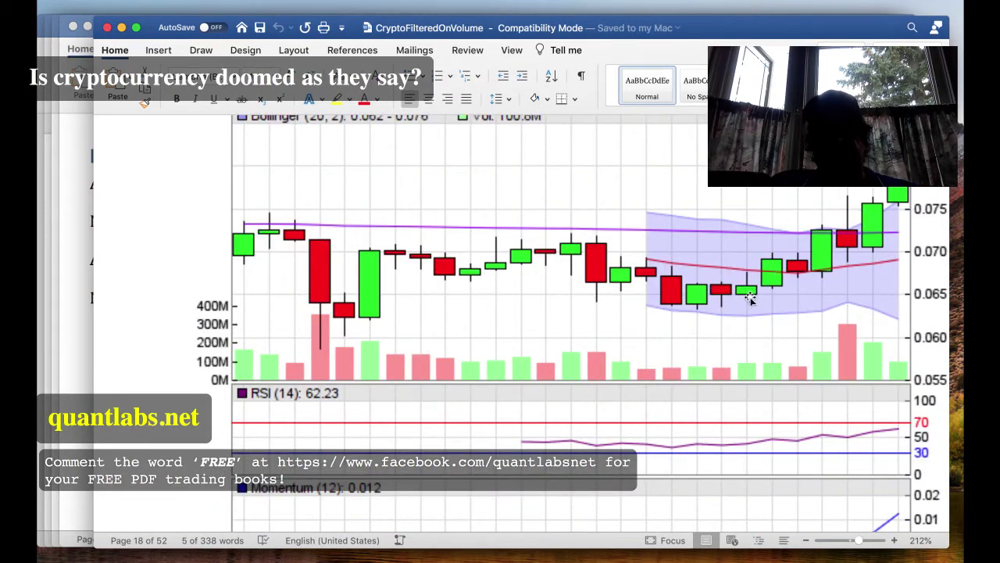
scroll(698, 303, up, 2)
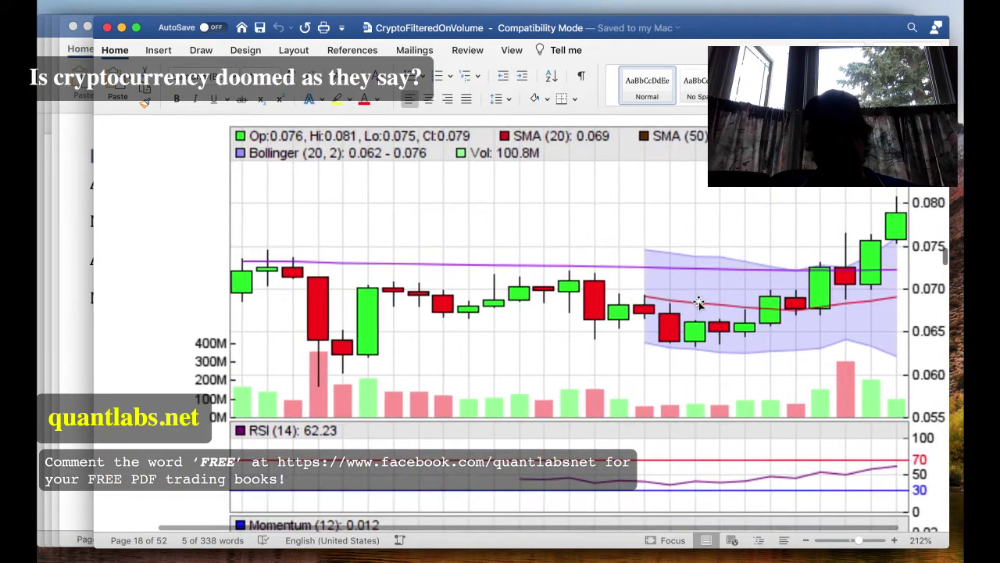
scroll(698, 303, right, 1)
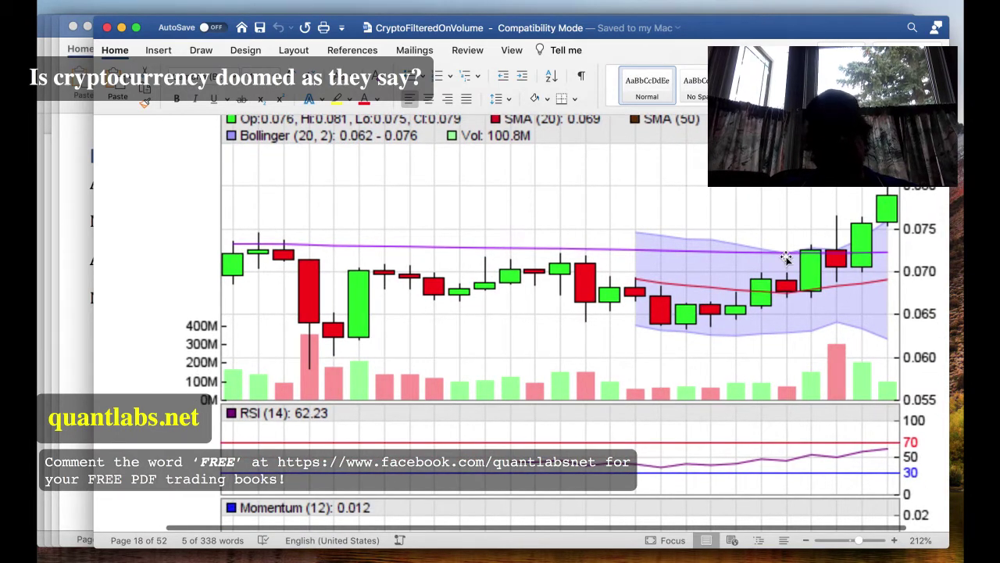
scroll(788, 293, down, 3)
scroll(788, 292, down, 8)
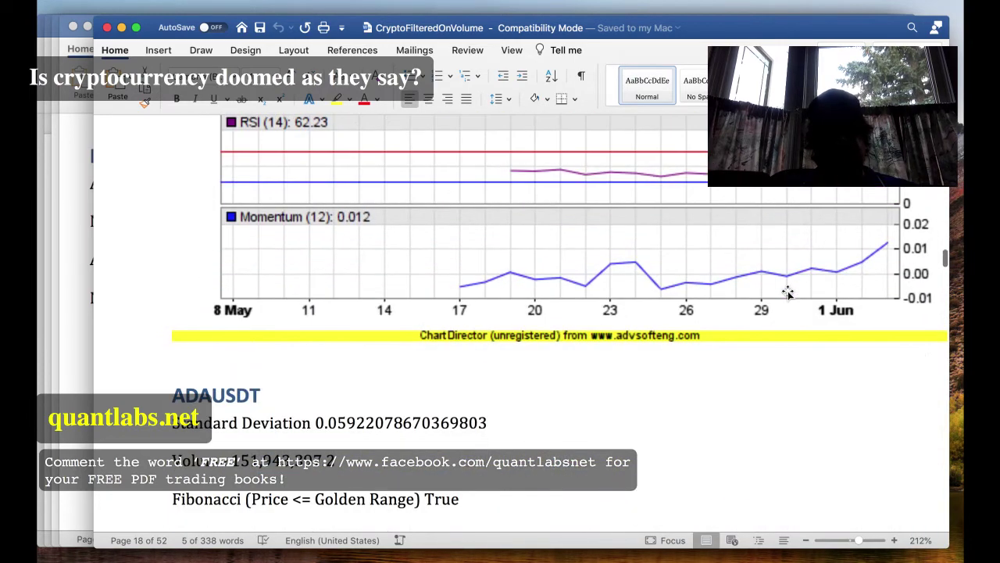
Recheck the volume, RSI and momentum plots beneath the XLMUSDT candles on page 18.
scroll(788, 293, up, 7)
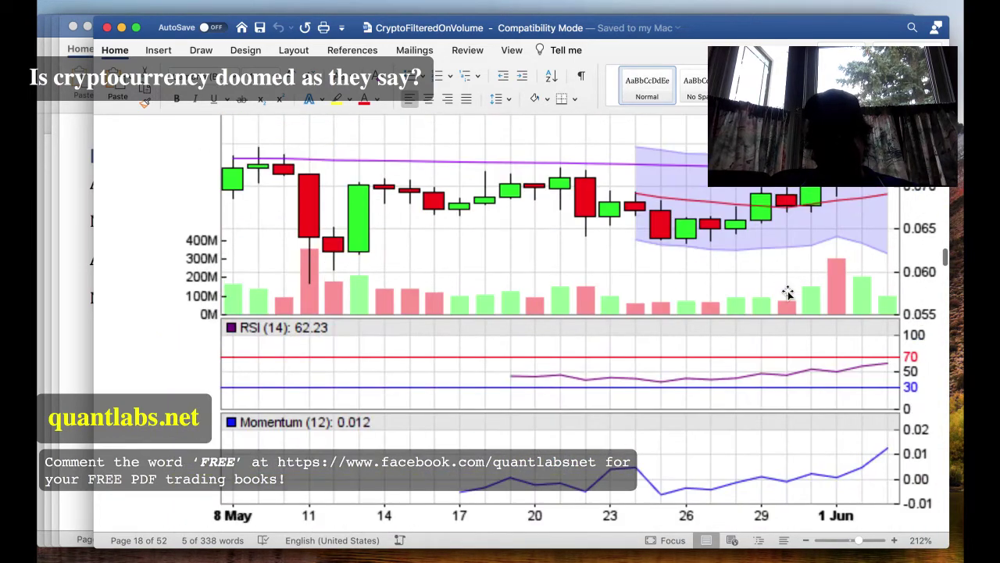
scroll(788, 292, up, 4)
scroll(786, 290, down, 12)
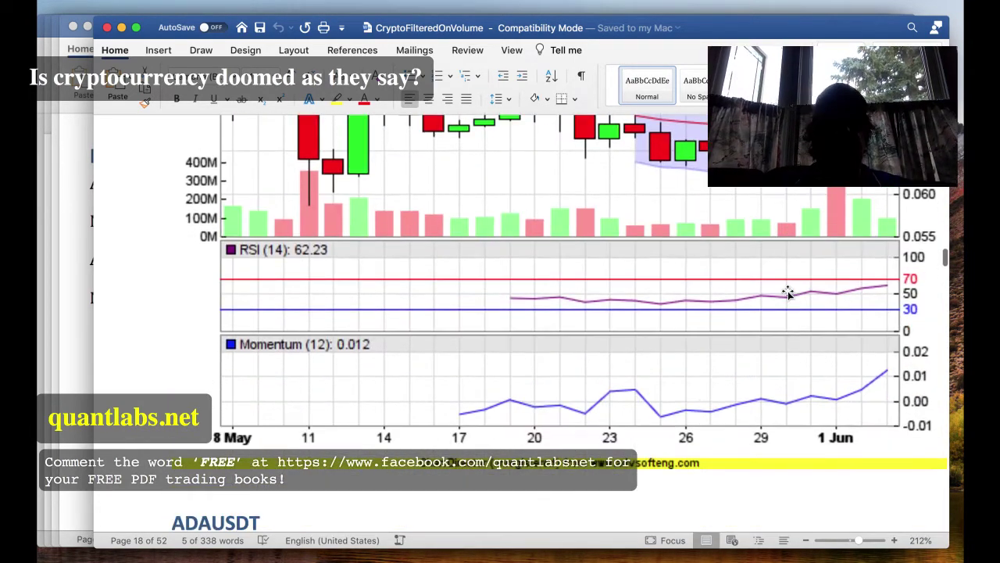
scroll(766, 271, down, 1)
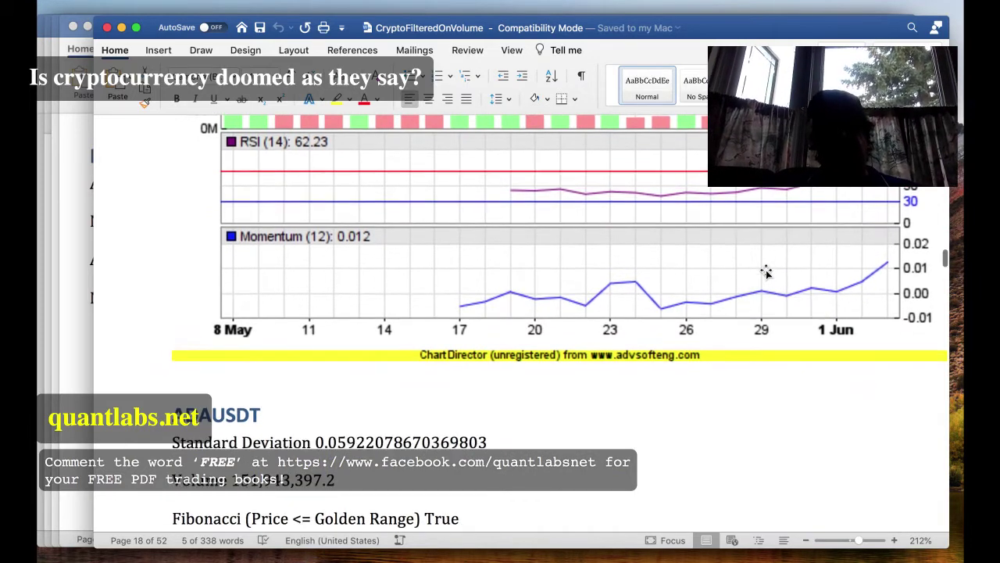
scroll(766, 271, up, 9)
scroll(766, 271, down, 10)
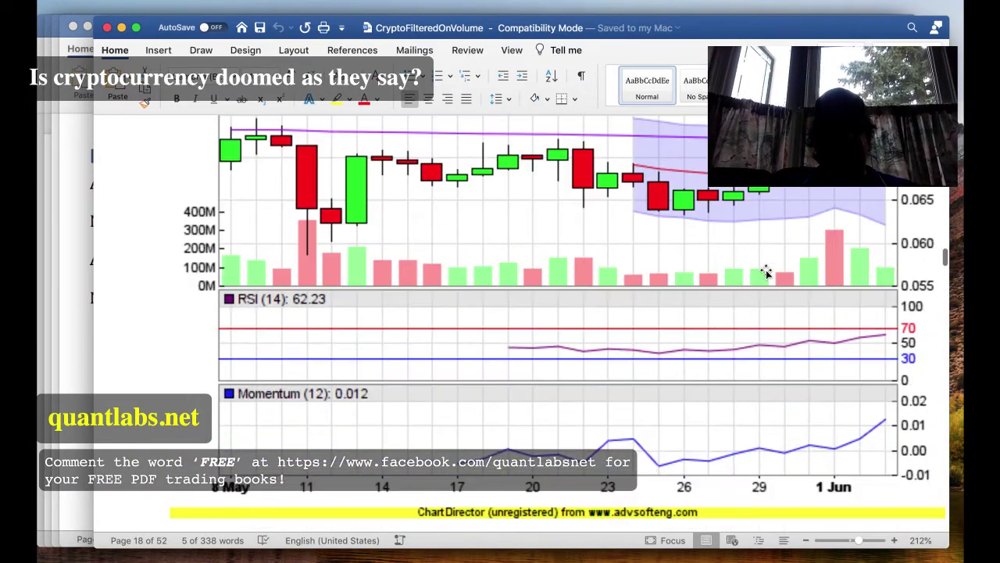
Read the ADAUSDT standard deviation, volume and Fibonacci lines, looking back at the last XLMUSDT chart above them.
scroll(766, 271, down, 15)
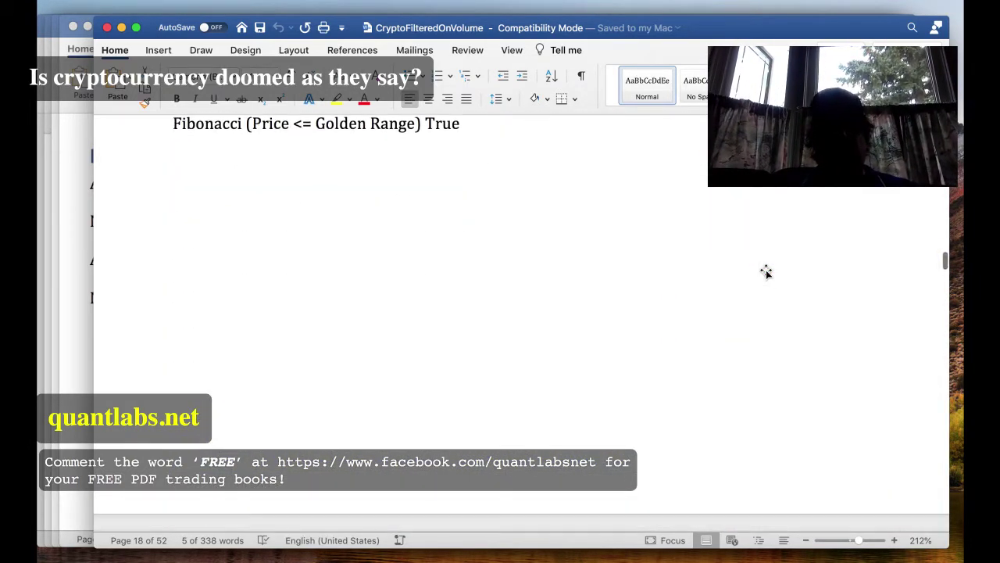
scroll(766, 269, up, 9)
scroll(766, 270, up, 4)
scroll(766, 269, down, 5)
scroll(766, 270, up, 12)
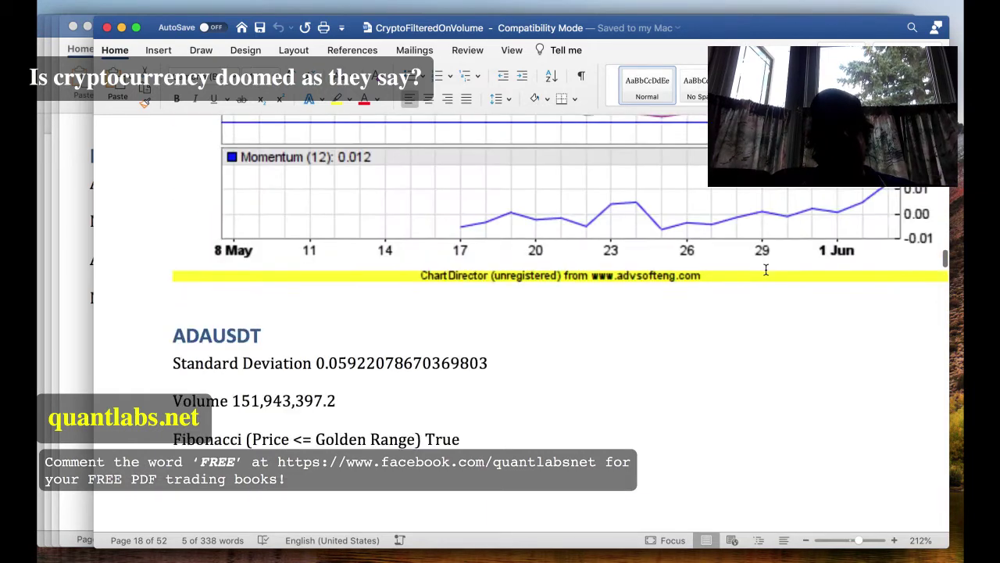
scroll(766, 269, up, 6)
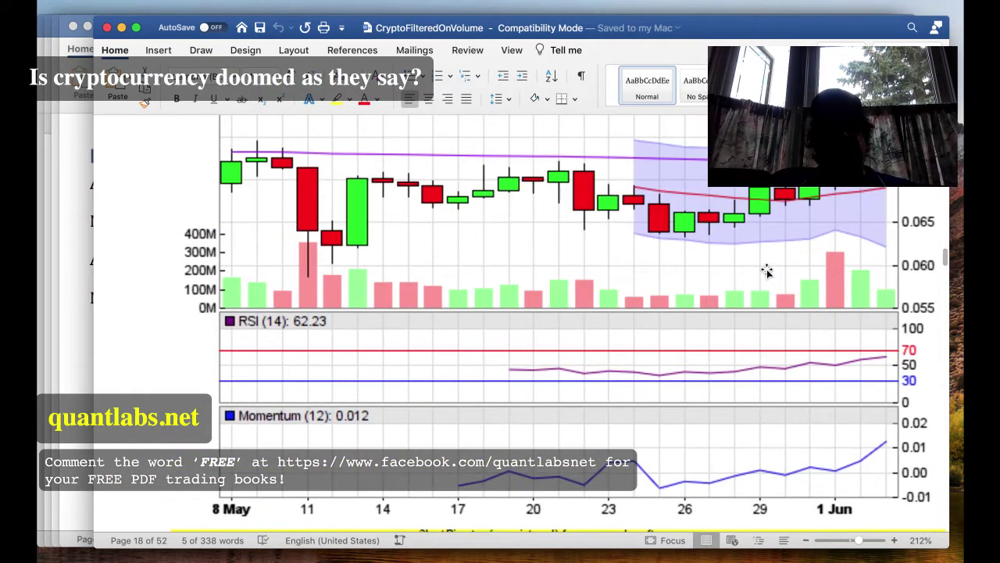
scroll(767, 270, down, 20)
scroll(767, 269, down, 10)
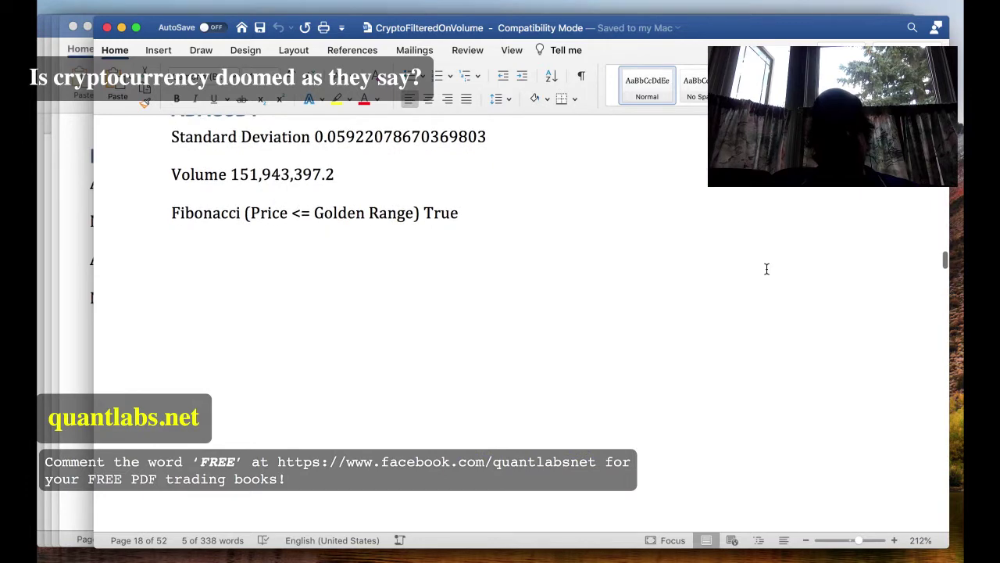
scroll(766, 269, up, 7)
scroll(451, 233, down, 20)
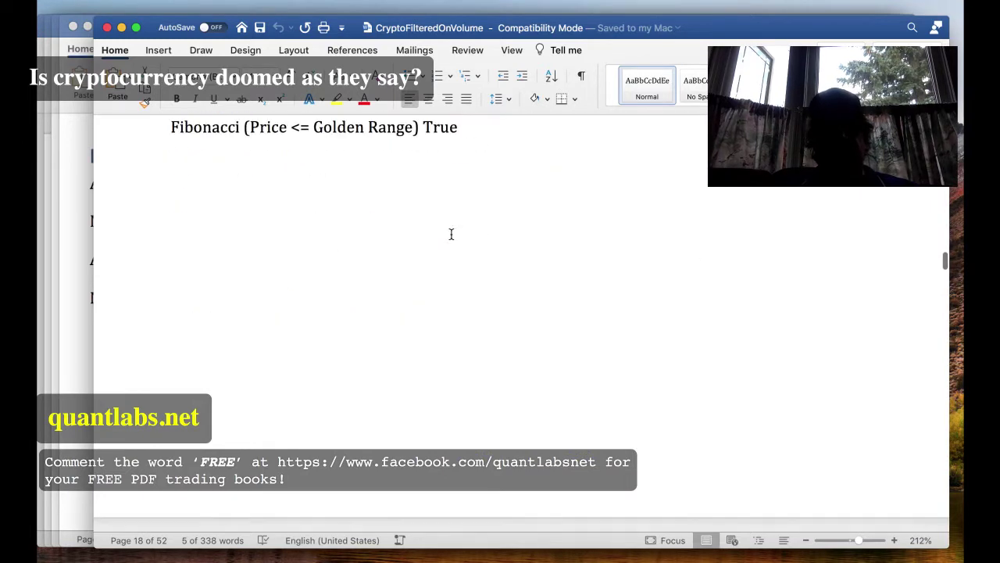
Examine the ADAUSDT chart with buy and sell arrows together with the 1d Trendlines chart on page 19.
scroll(470, 225, down, 20)
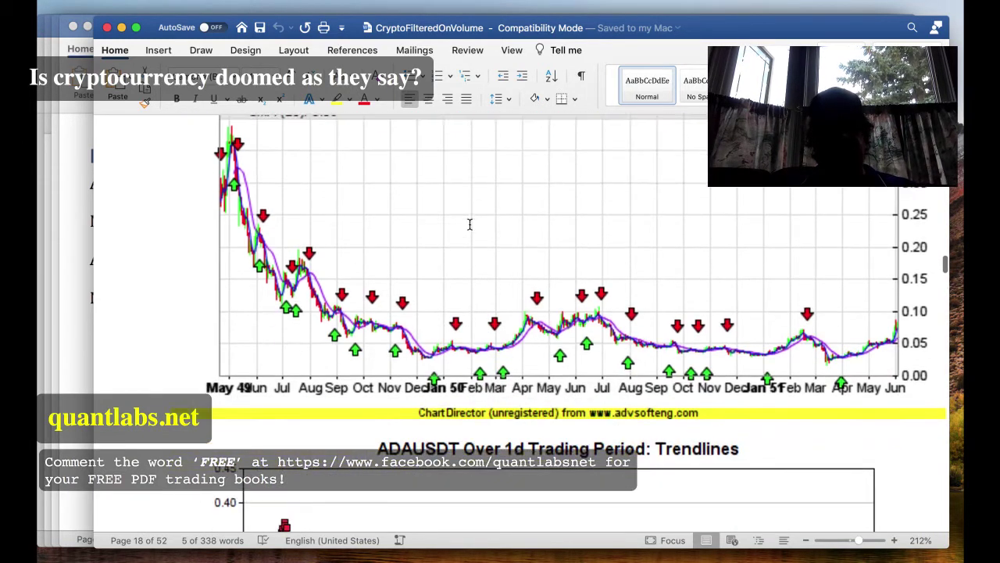
scroll(467, 226, down, 1)
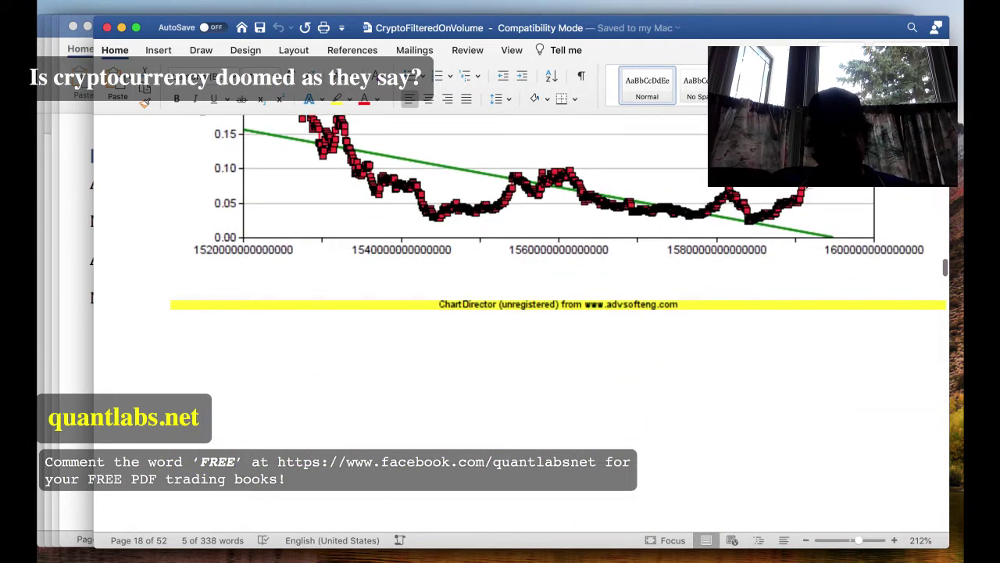
scroll(807, 189, down, 8)
scroll(807, 189, up, 20)
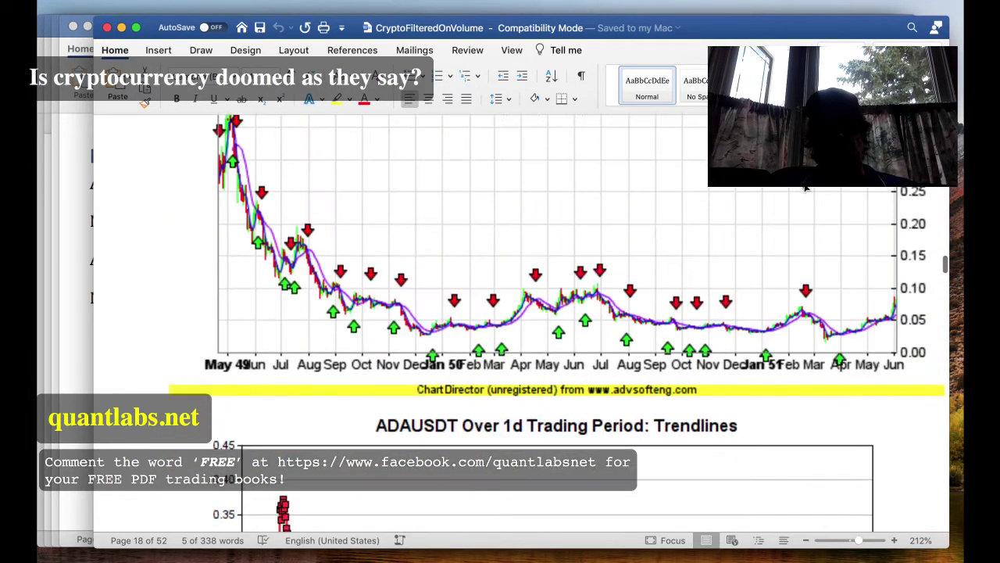
scroll(808, 190, down, 11)
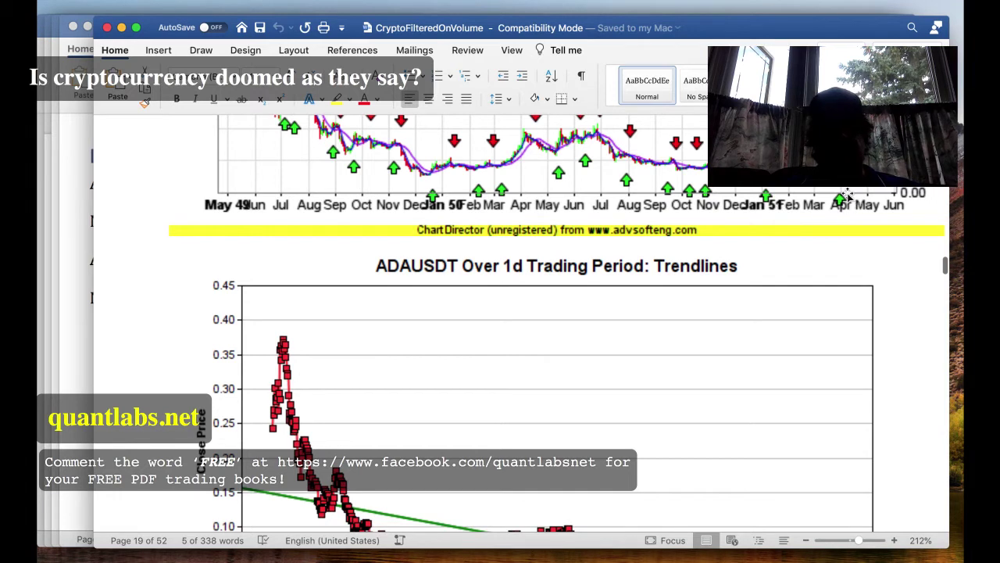
scroll(770, 209, up, 1)
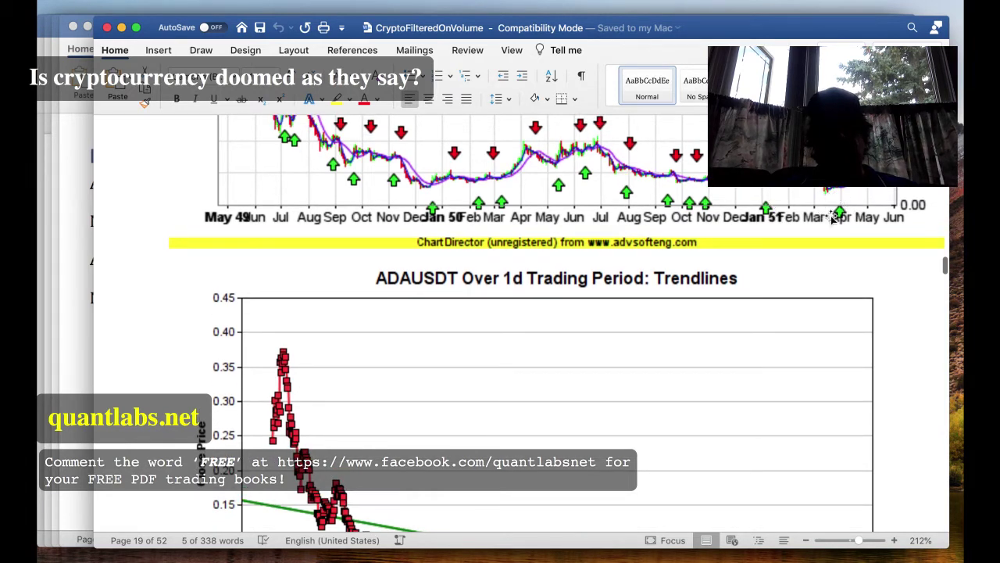